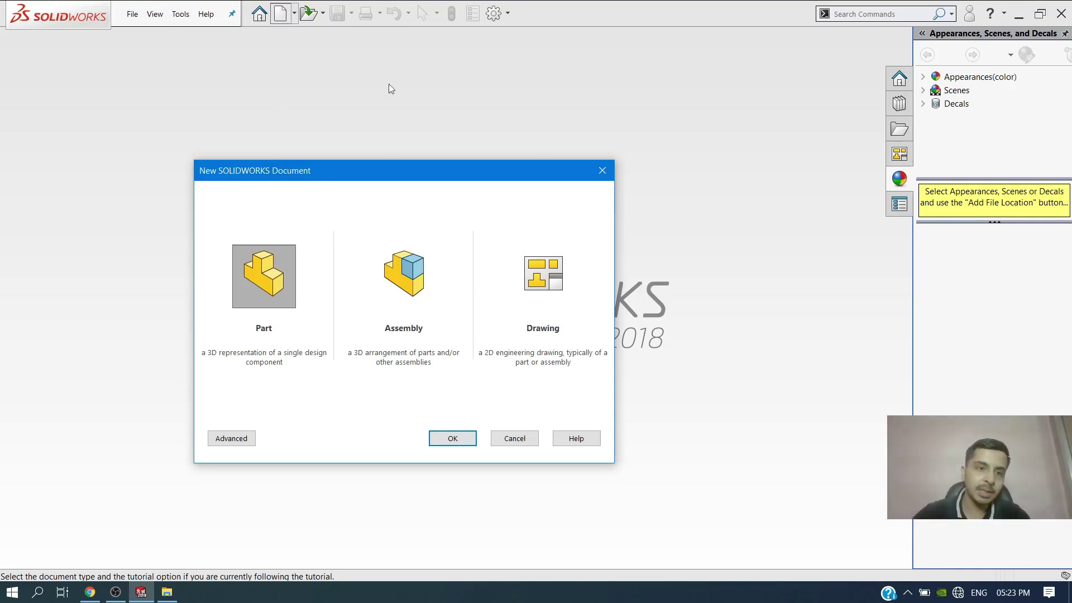
Create a new blank Part document, Part1, from the New SOLIDWORKS Document dialog.
click(603, 170)
click(280, 13)
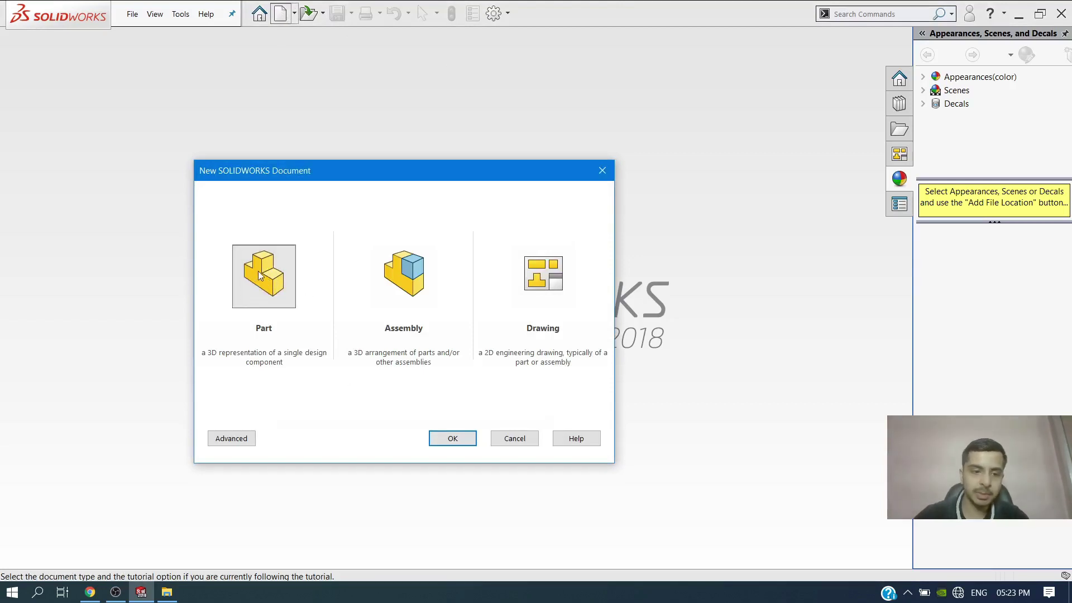
click(452, 439)
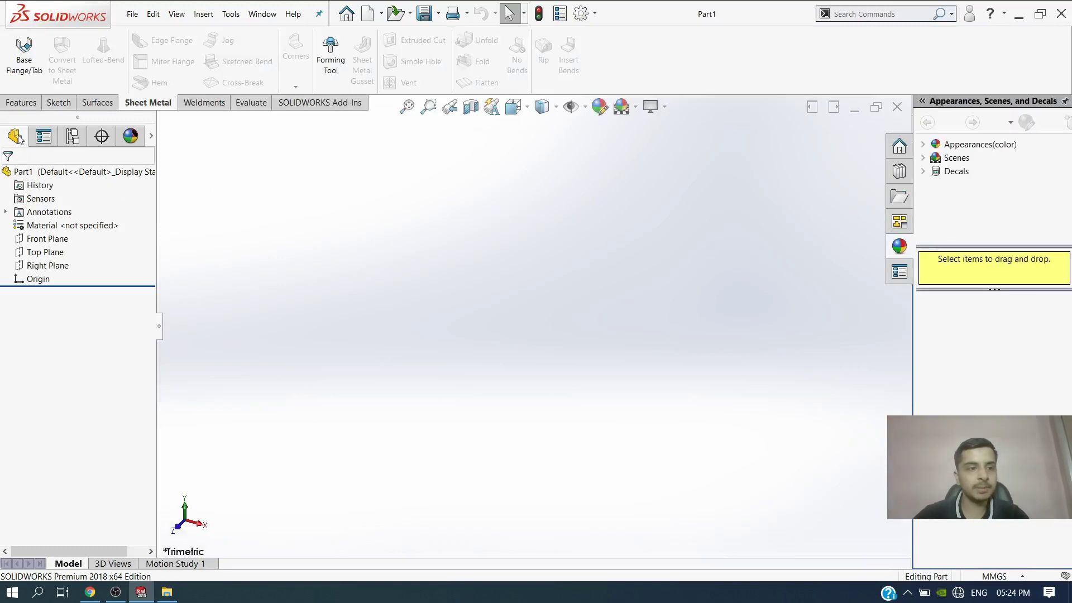
Show the Front, Top and Right reference planes in the graphics area.
drag(65, 256, 53, 248)
right_click(54, 242)
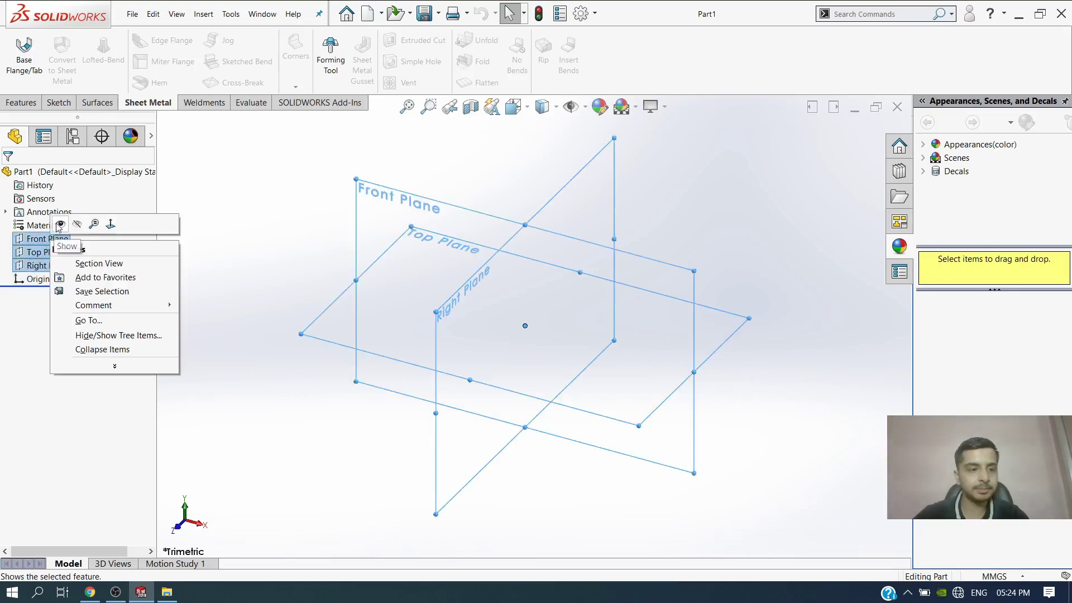
click(77, 220)
click(290, 177)
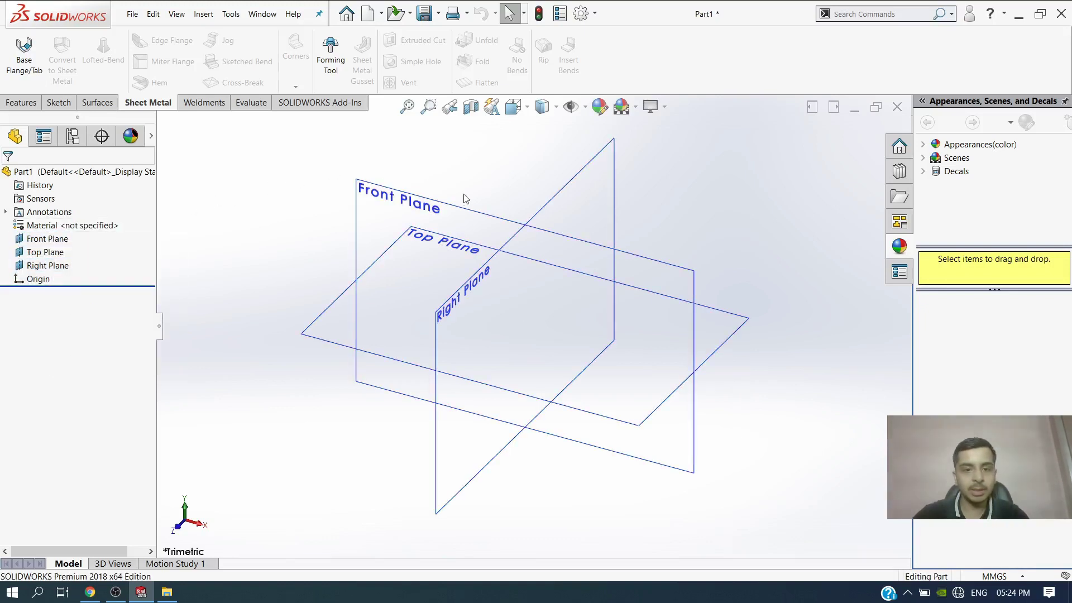
Start a new sketch, Sketch1, on the Front Plane.
click(421, 207)
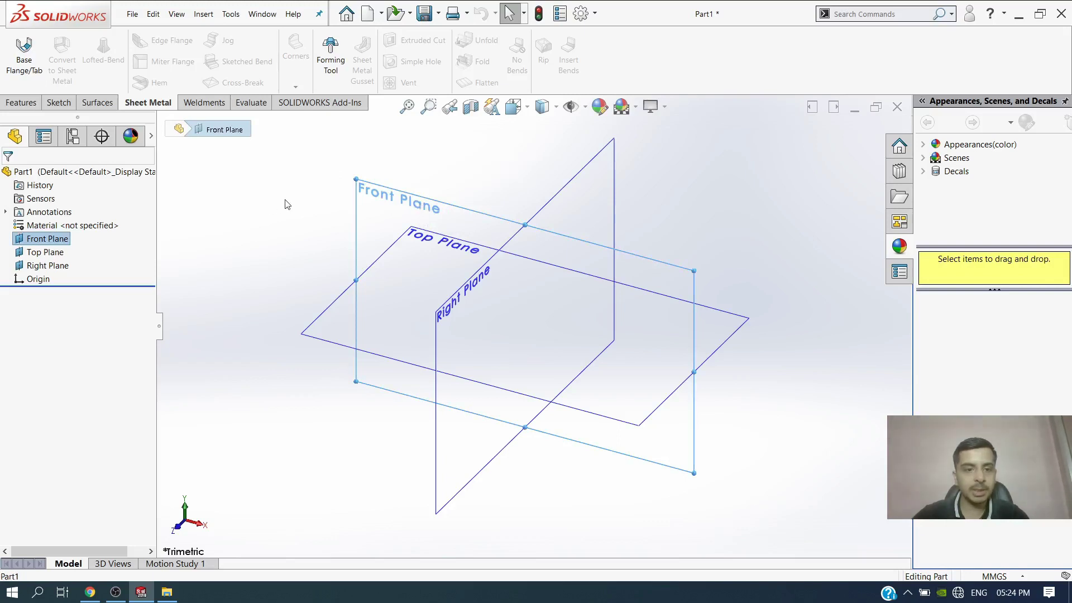
click(403, 205)
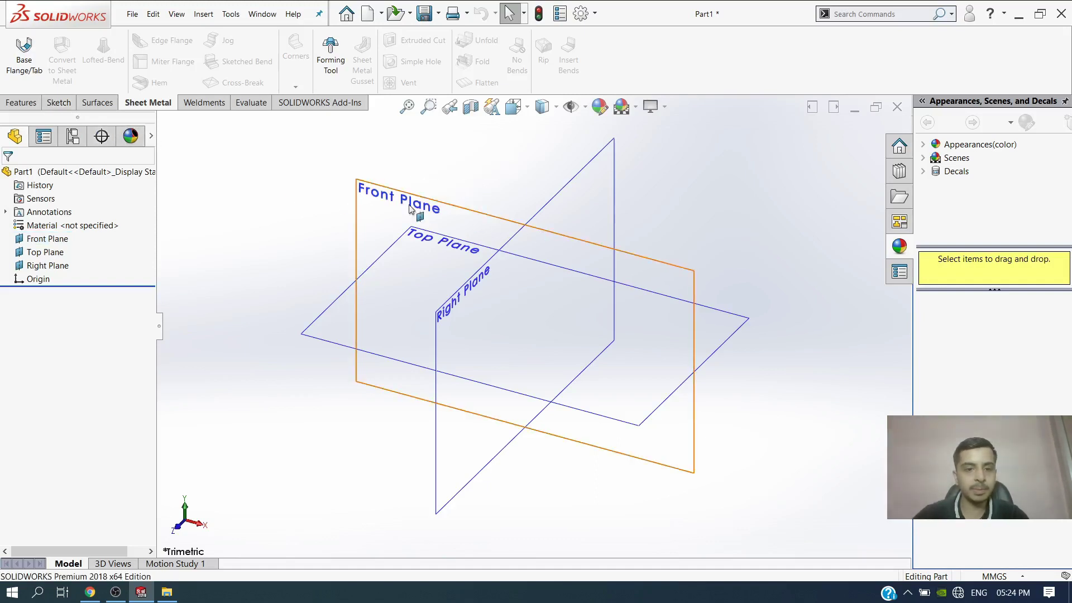
click(59, 102)
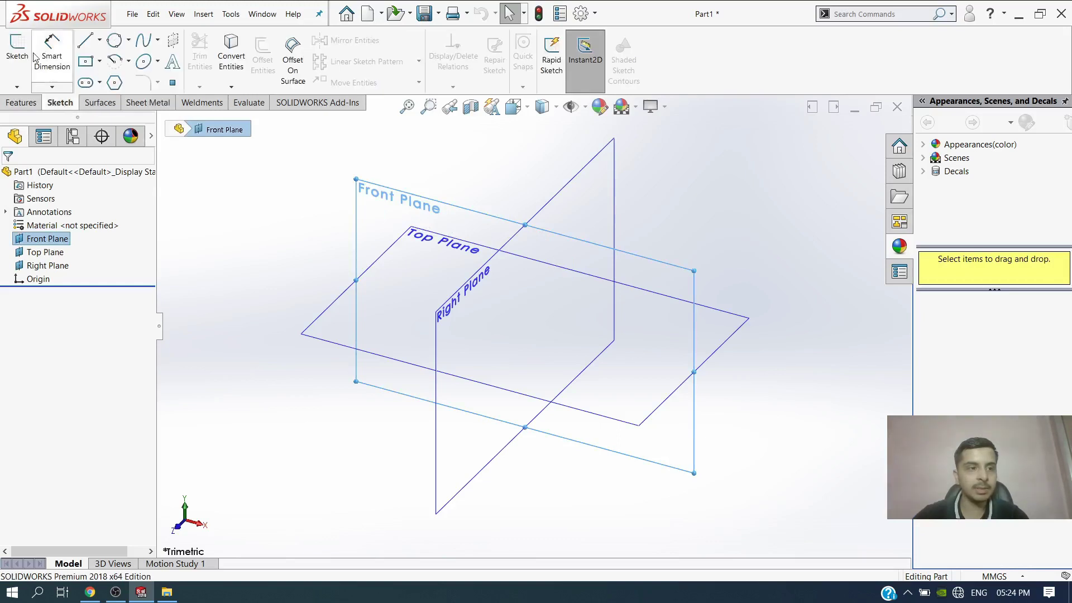
click(25, 57)
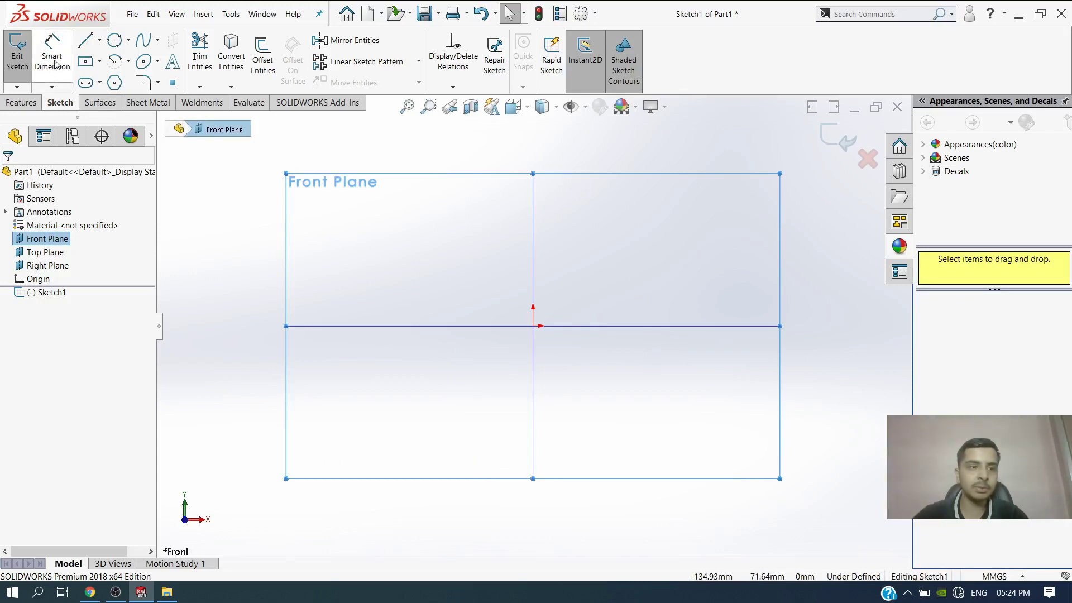
click(91, 46)
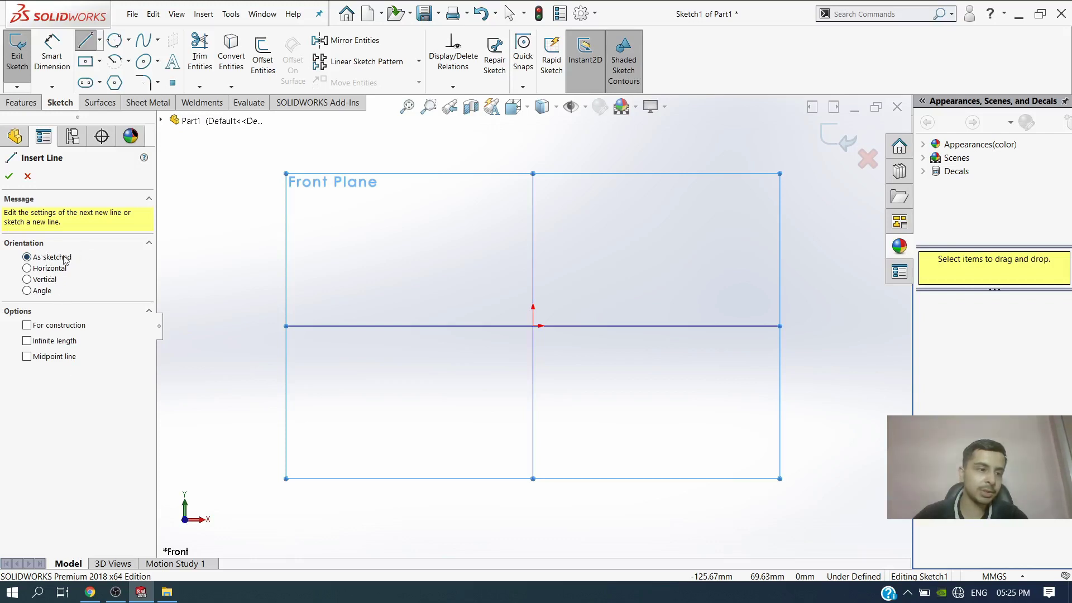
click(43, 332)
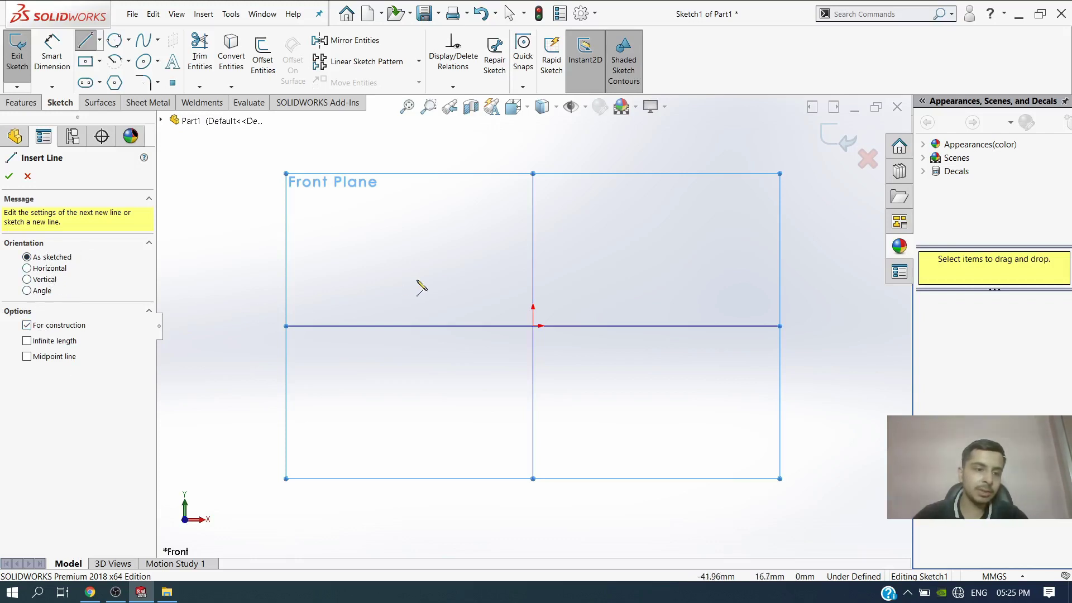
click(312, 290)
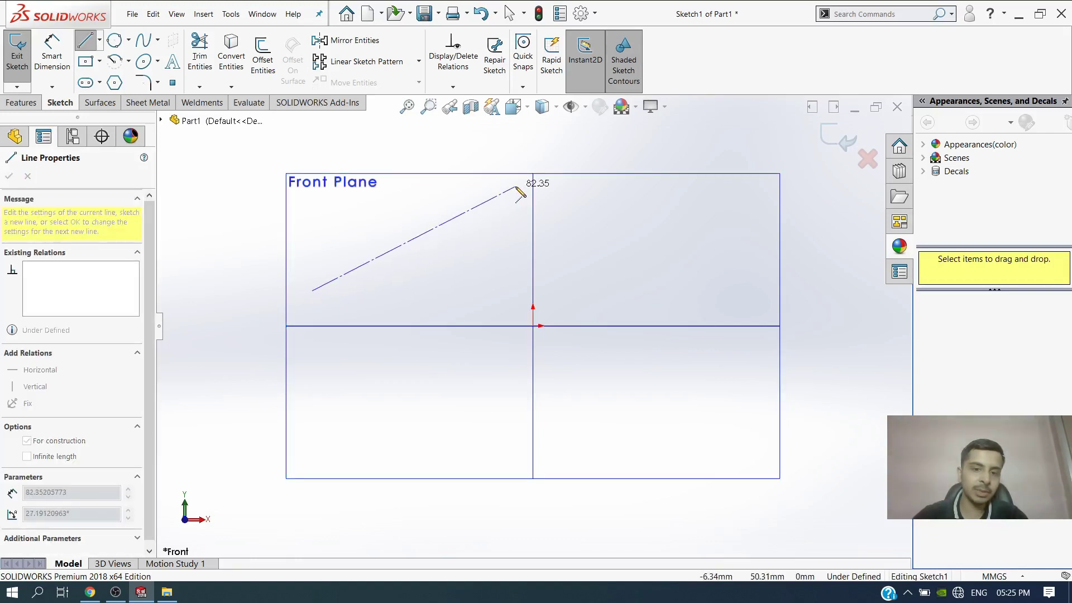
scroll(521, 193, up, 1)
scroll(514, 191, down, 1)
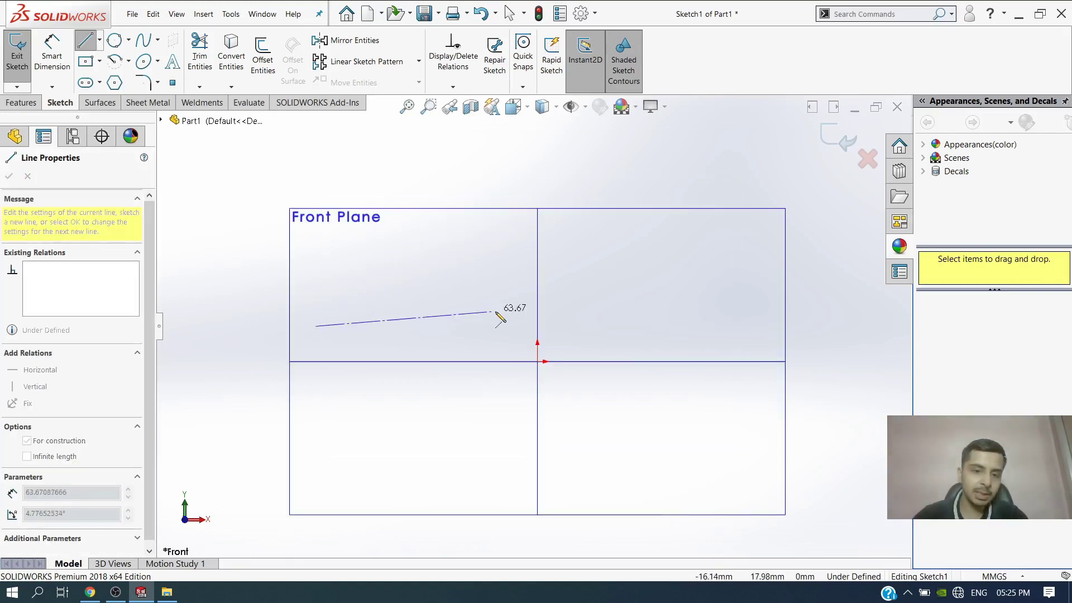
scroll(501, 312, down, 1)
scroll(525, 280, down, 1)
scroll(516, 237, up, 2)
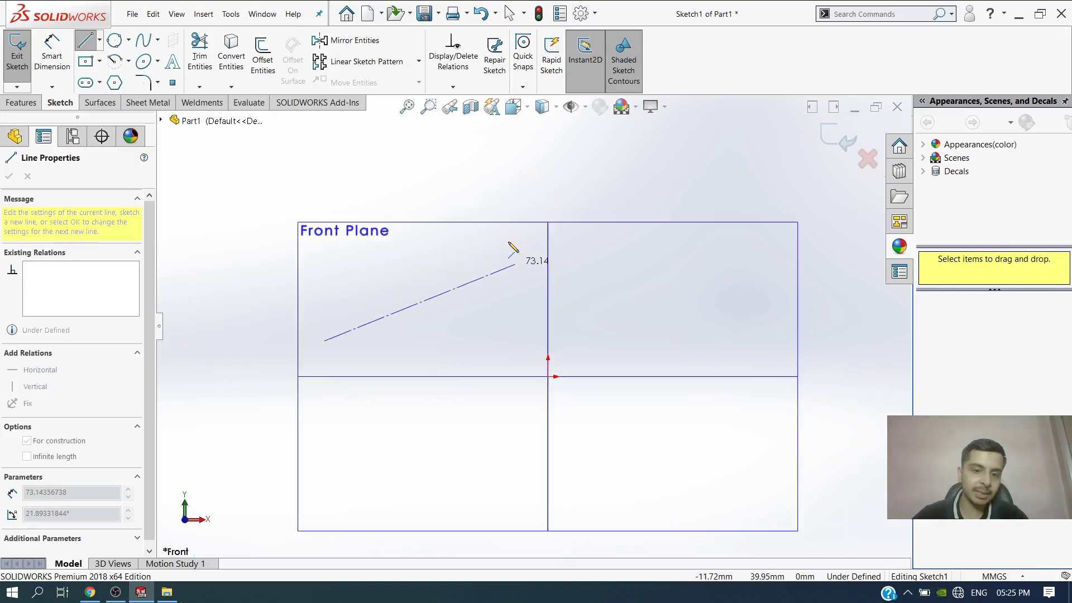
key(Escape)
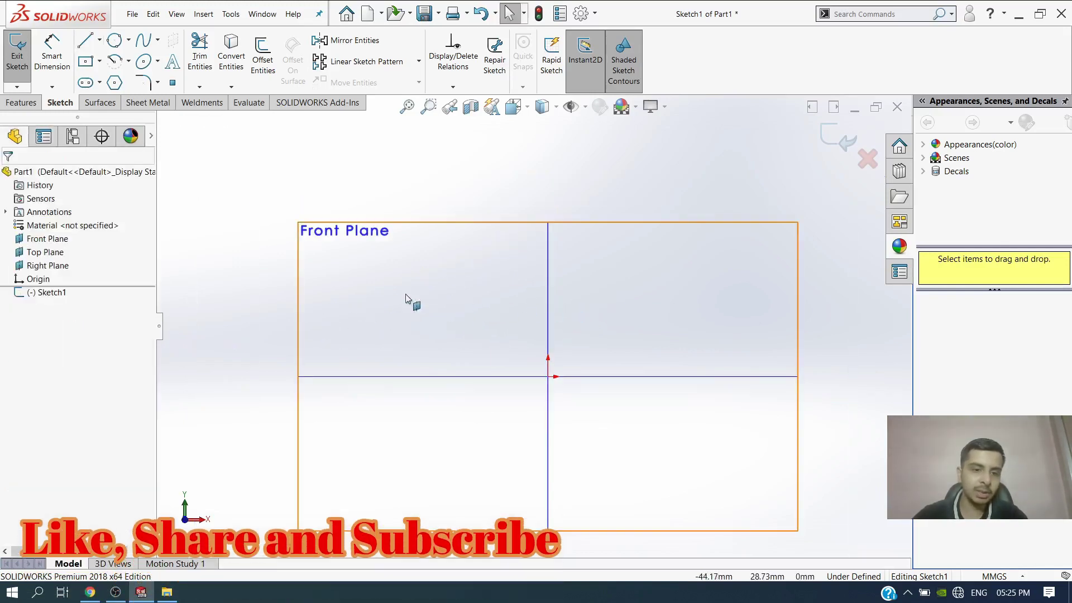
click(86, 40)
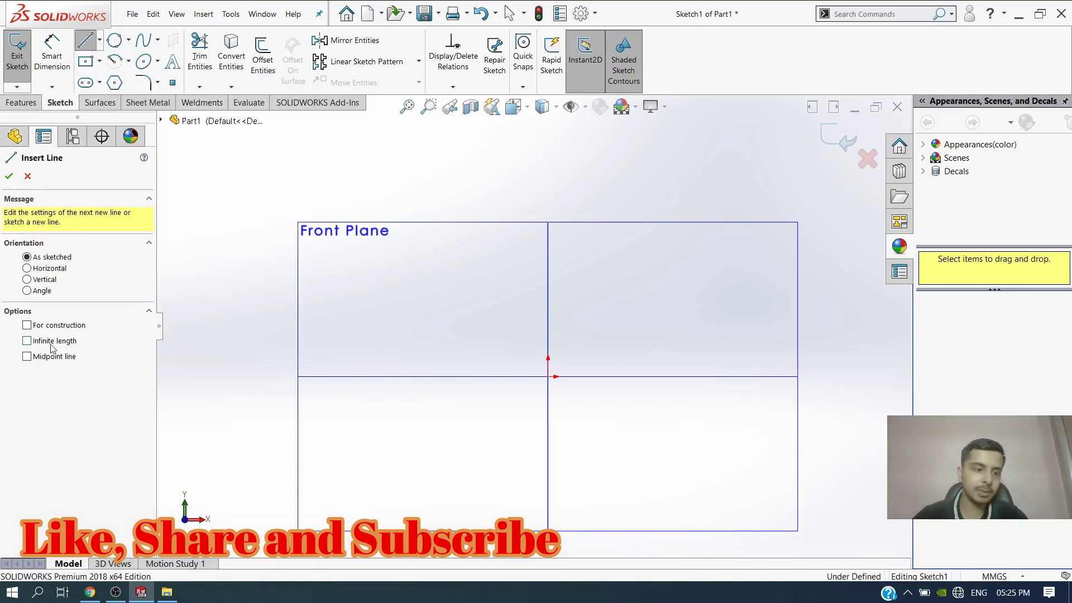
click(50, 342)
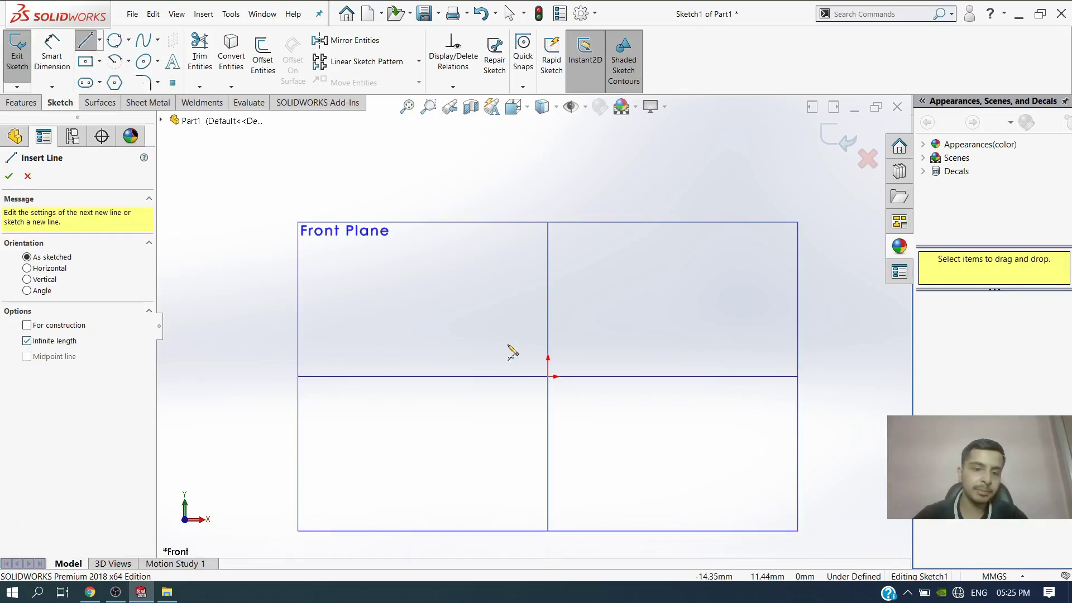
click(379, 332)
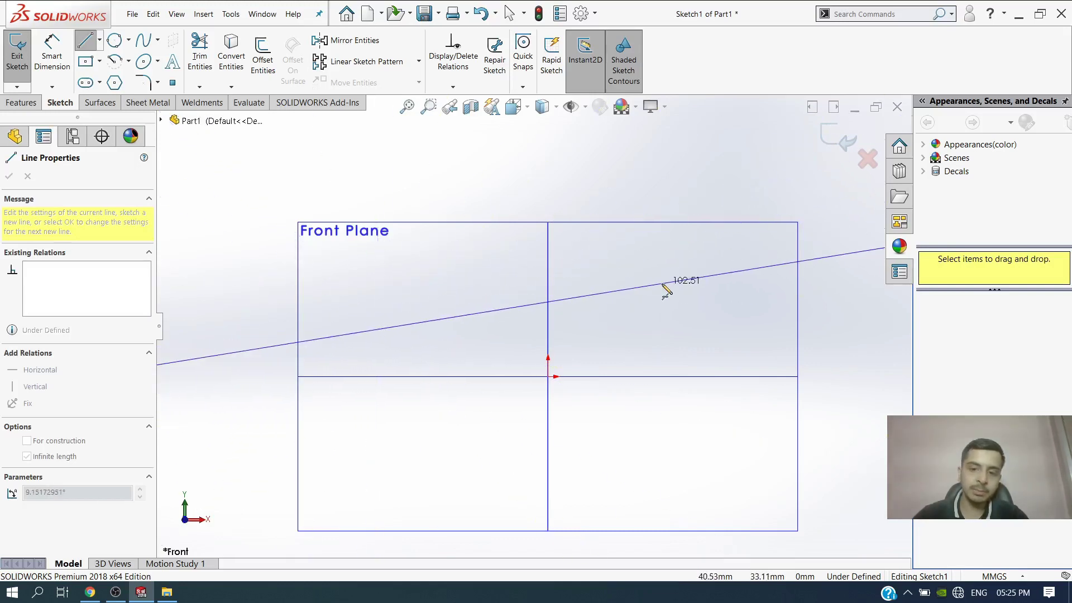
key(Escape)
key(Escape)
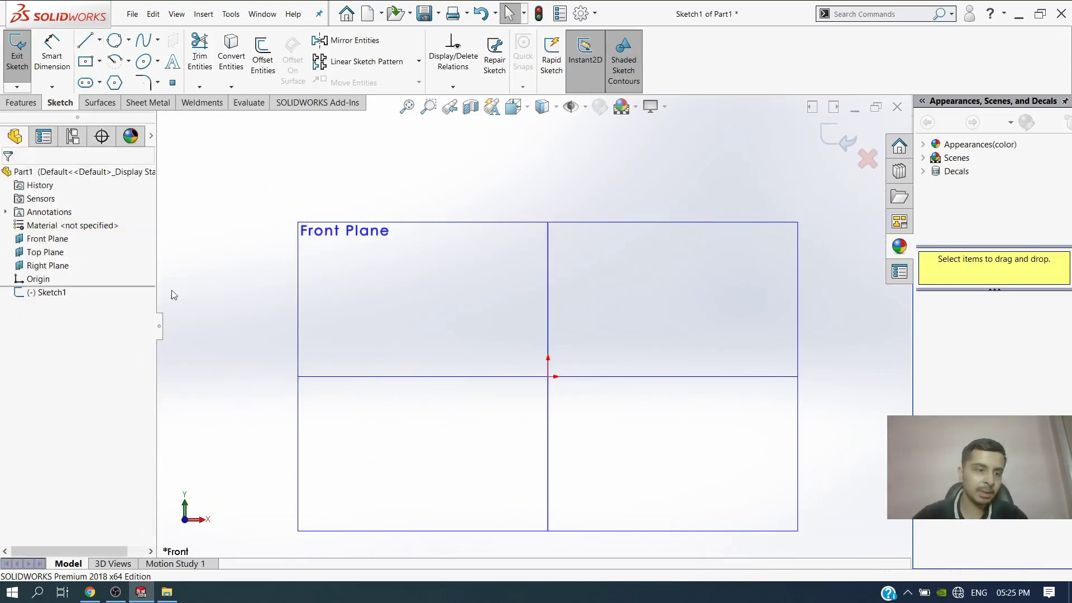
Draw a symmetric midpoint line above the plane and a short vertical line up from its right end.
click(86, 40)
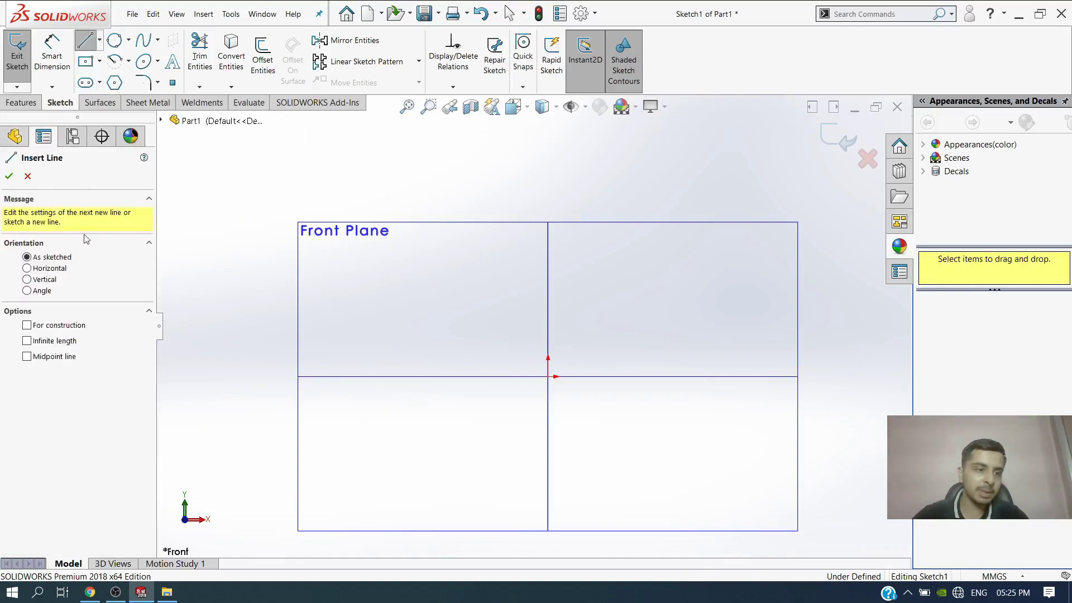
click(58, 357)
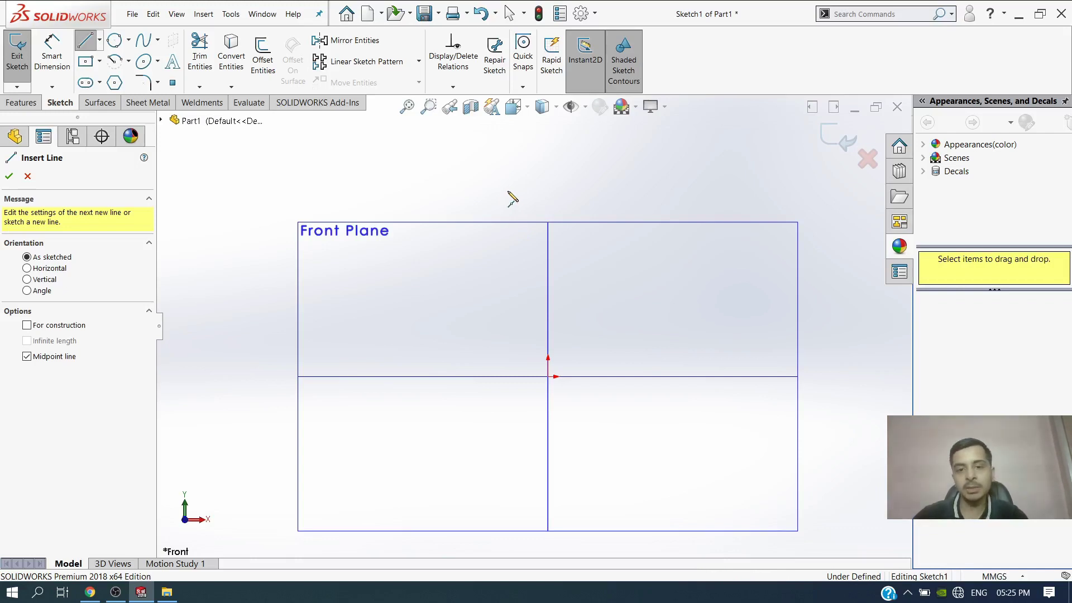
click(507, 191)
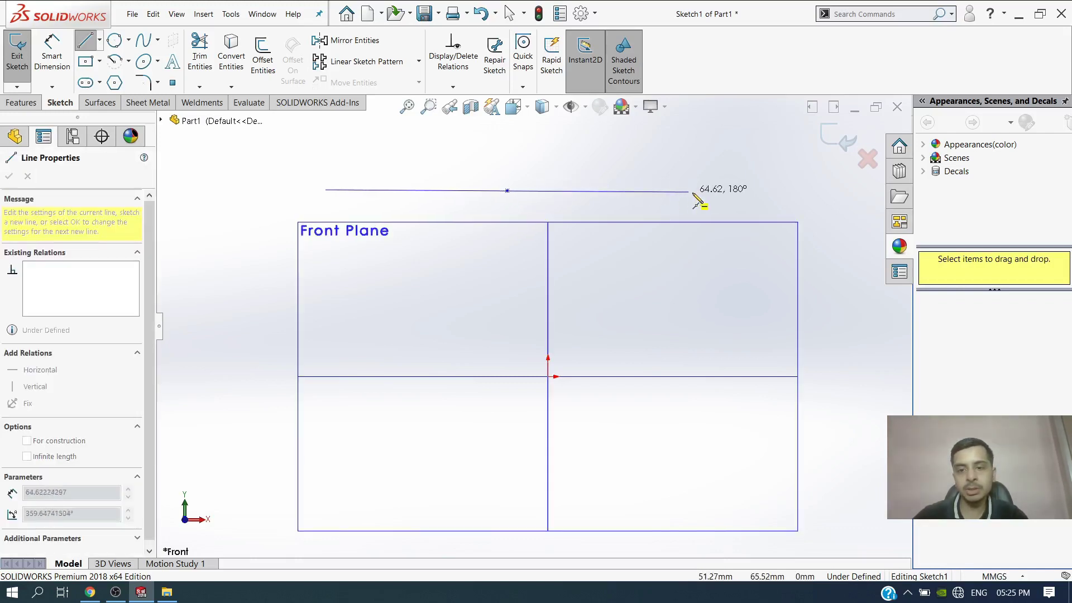
click(732, 194)
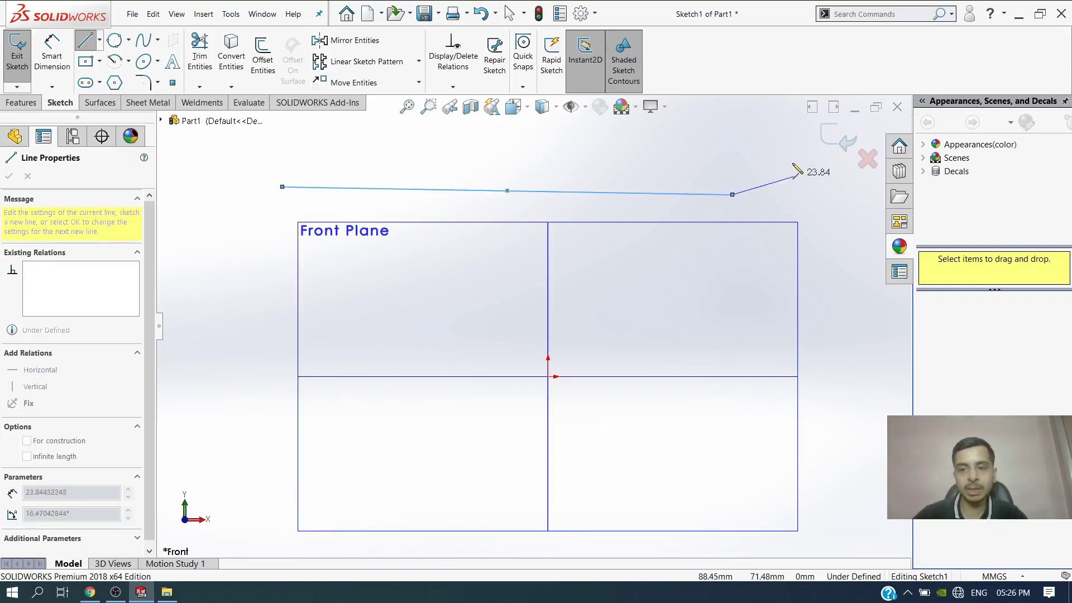
click(732, 135)
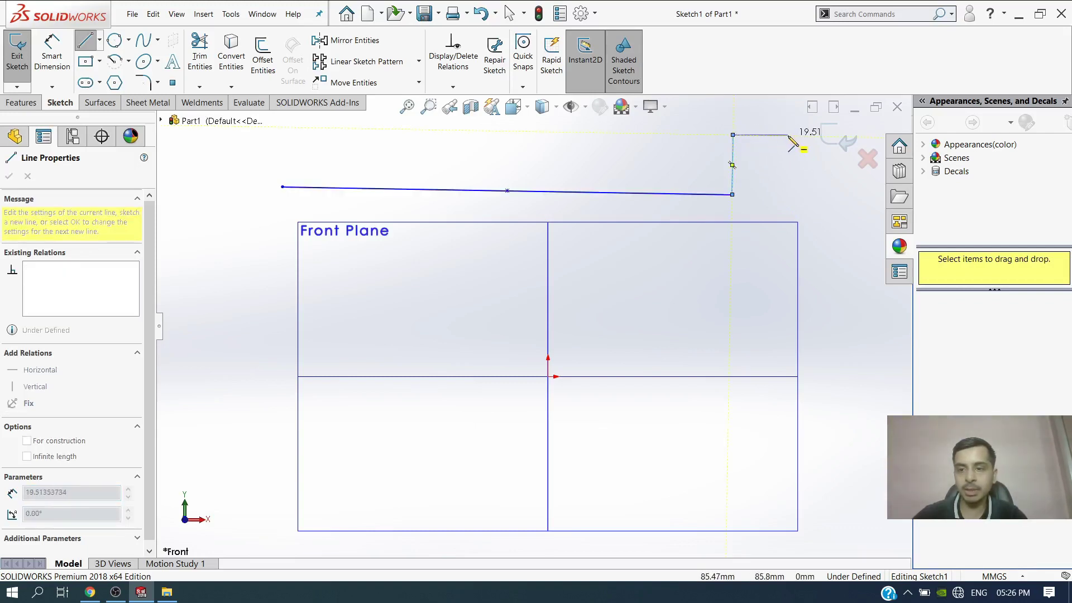
key(Escape)
key(Escape)
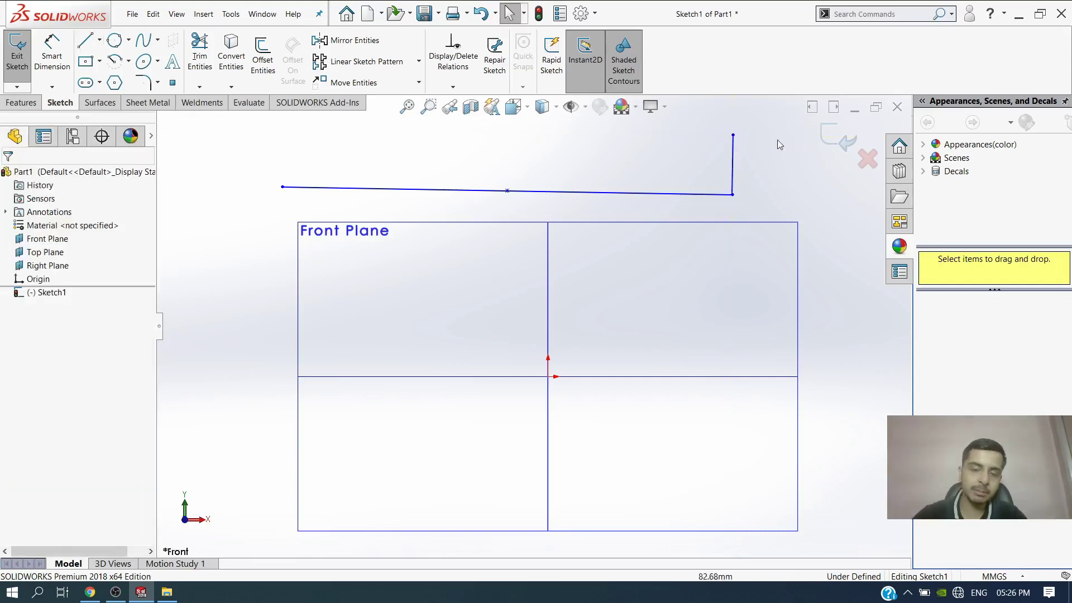
Draw three overlapping centre-radius circles, the first at the origin with radius about 52.53.
click(115, 41)
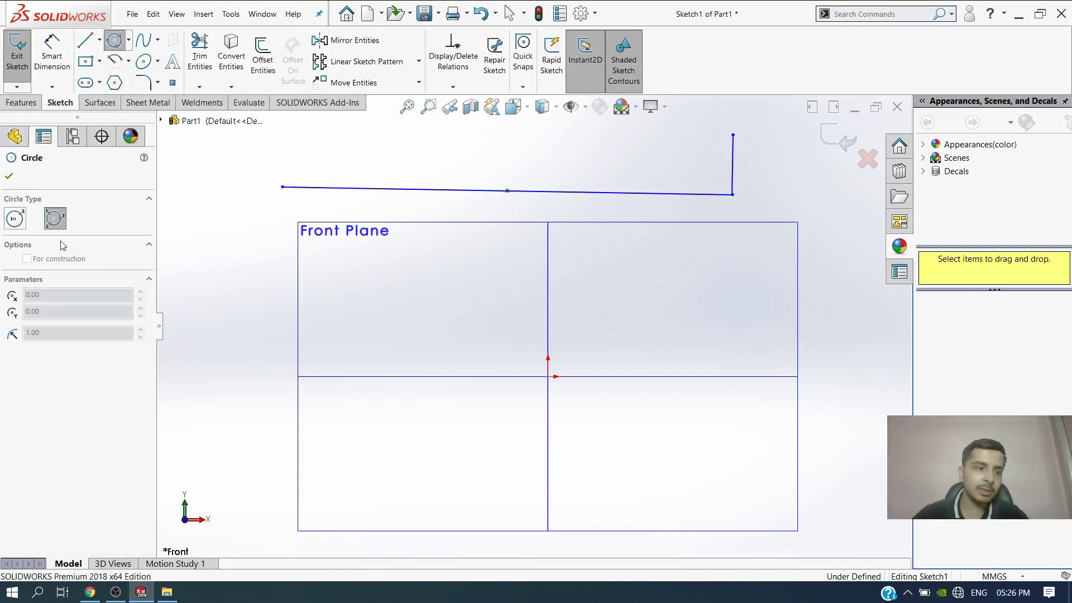
click(16, 221)
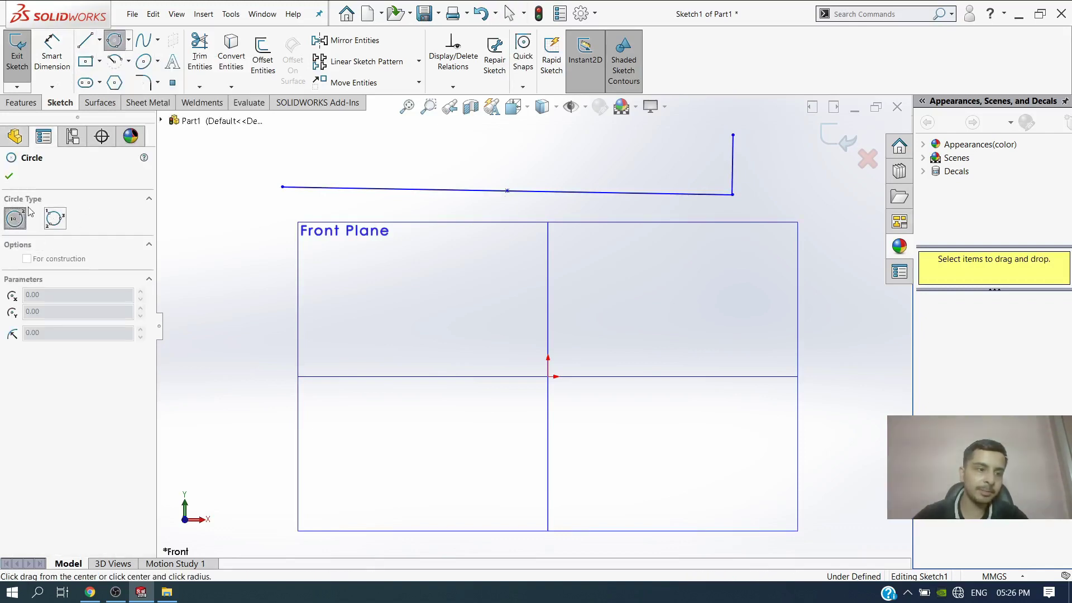
click(548, 377)
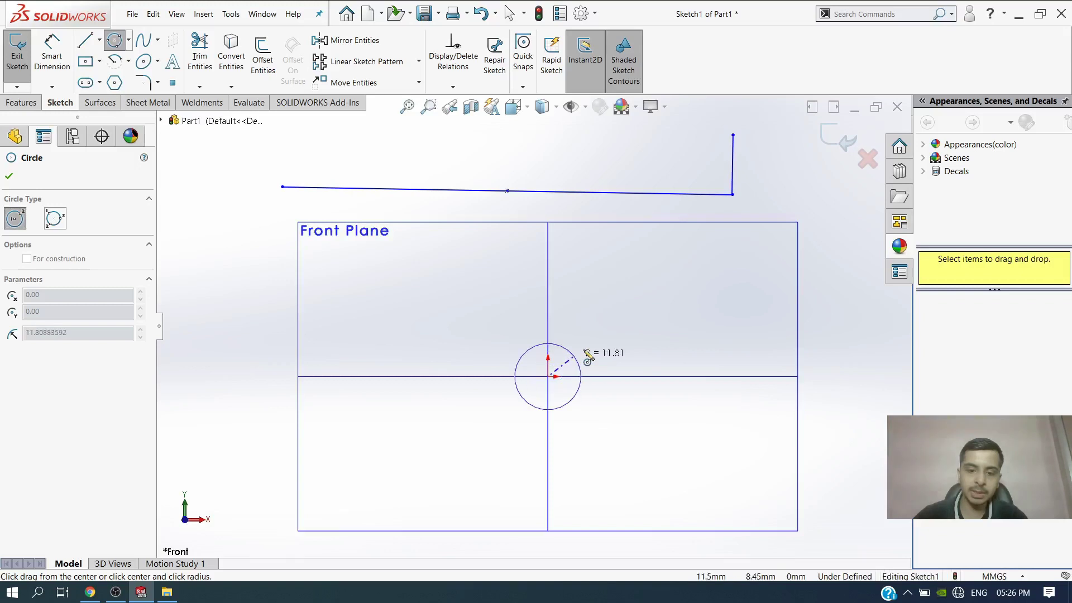
click(665, 289)
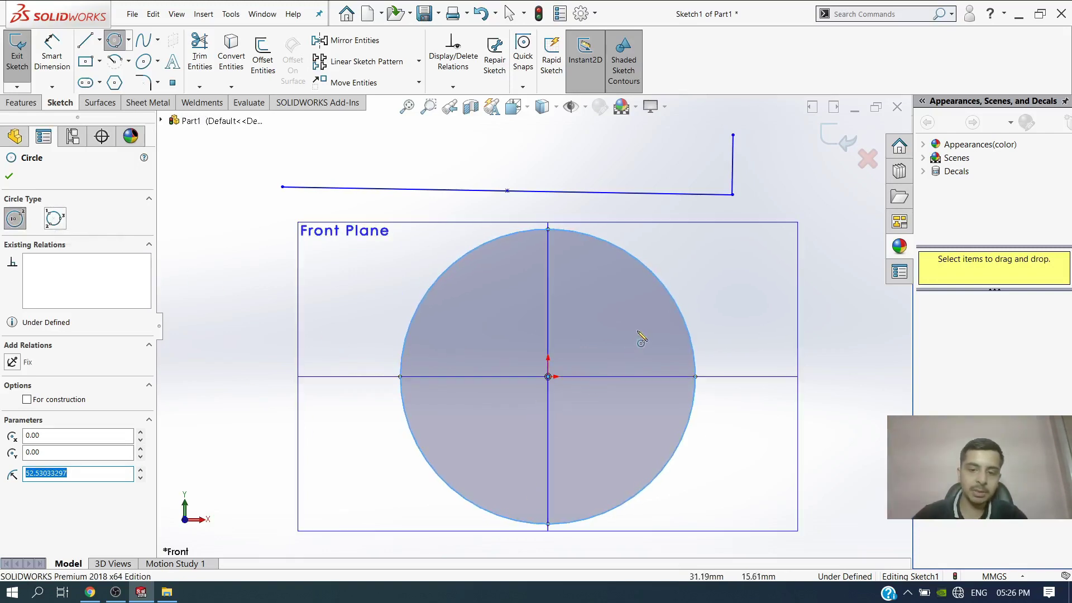
click(658, 308)
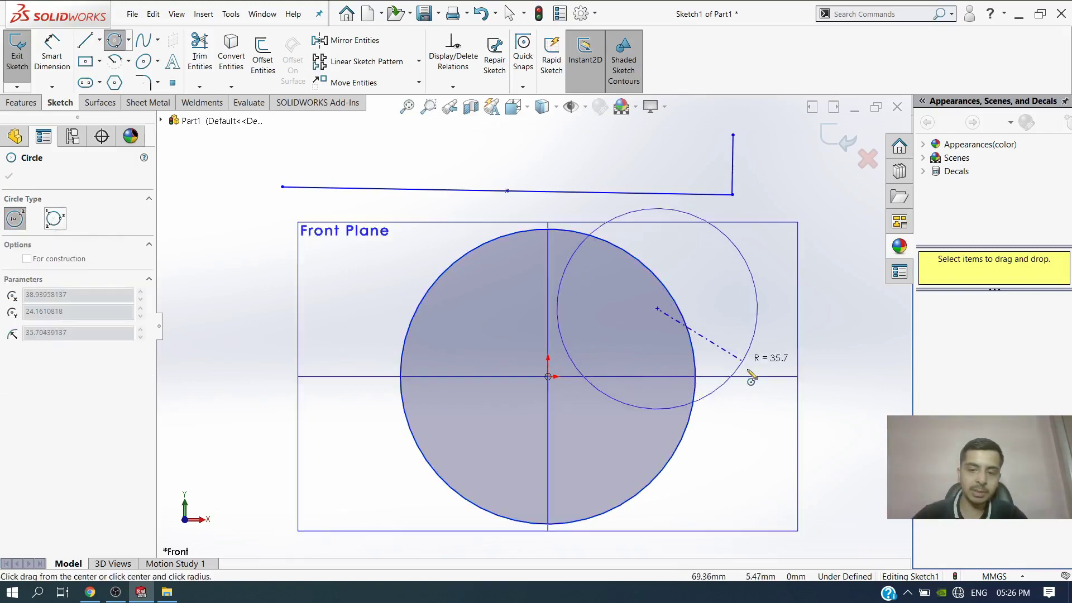
click(761, 316)
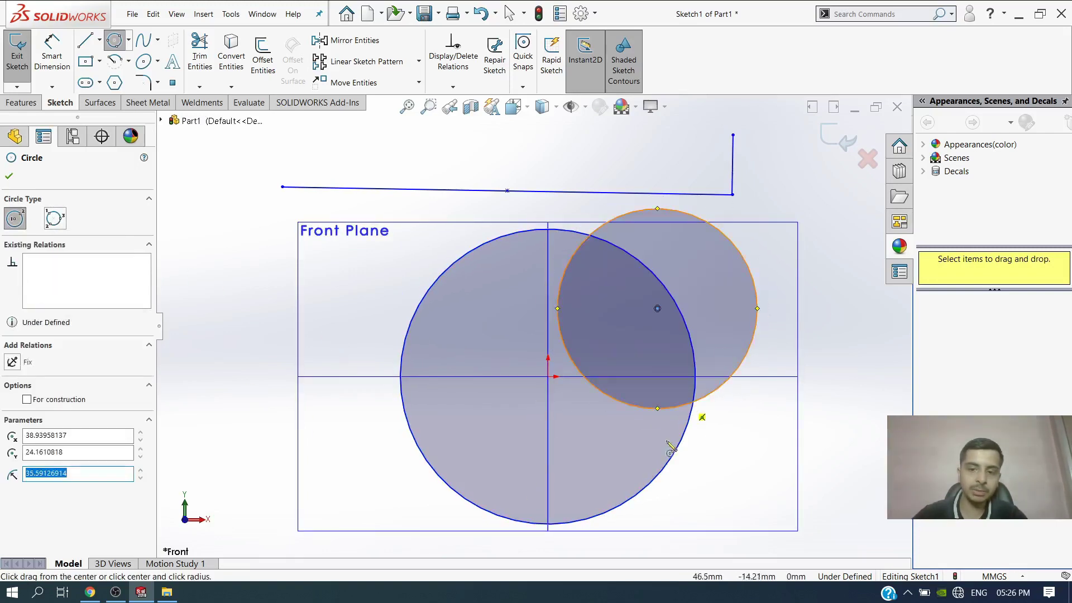
click(658, 382)
click(700, 481)
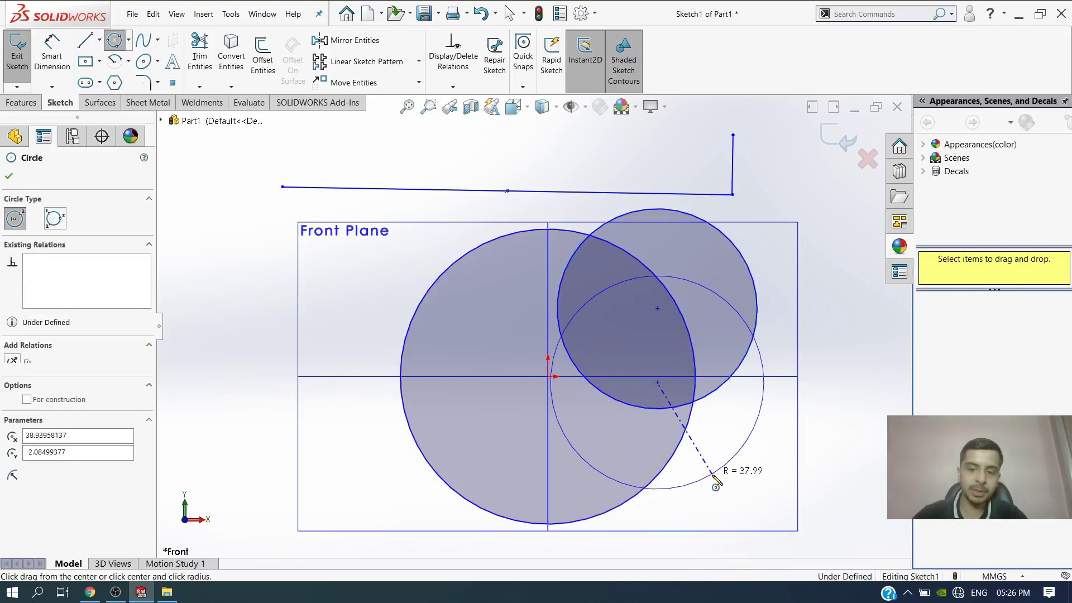
key(Escape)
Draw a small perimeter circle, radius about 10.52 mm, tangent to three circles.
click(115, 40)
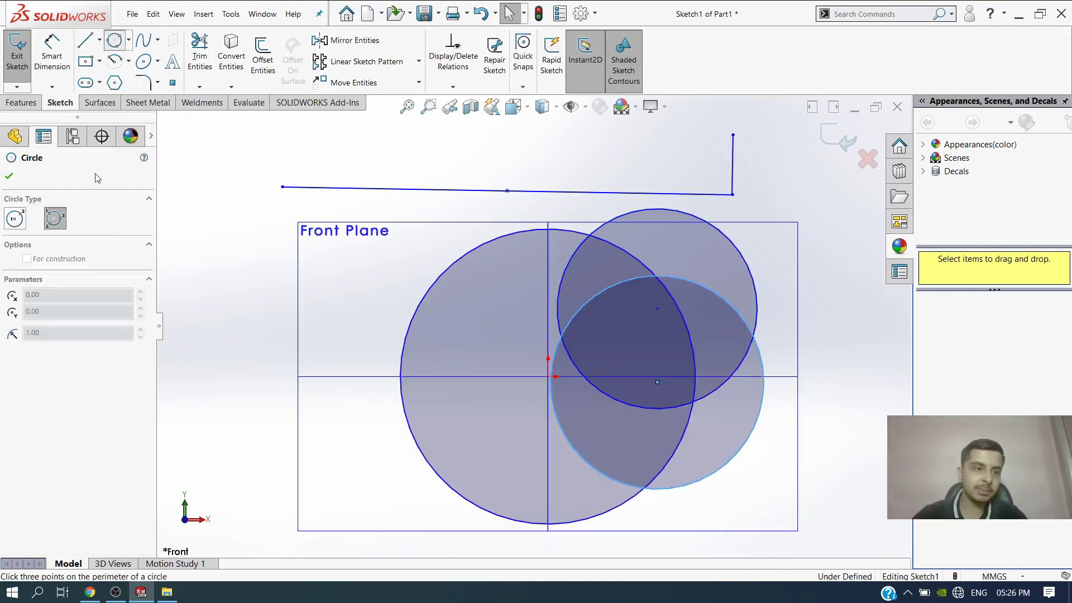
click(62, 223)
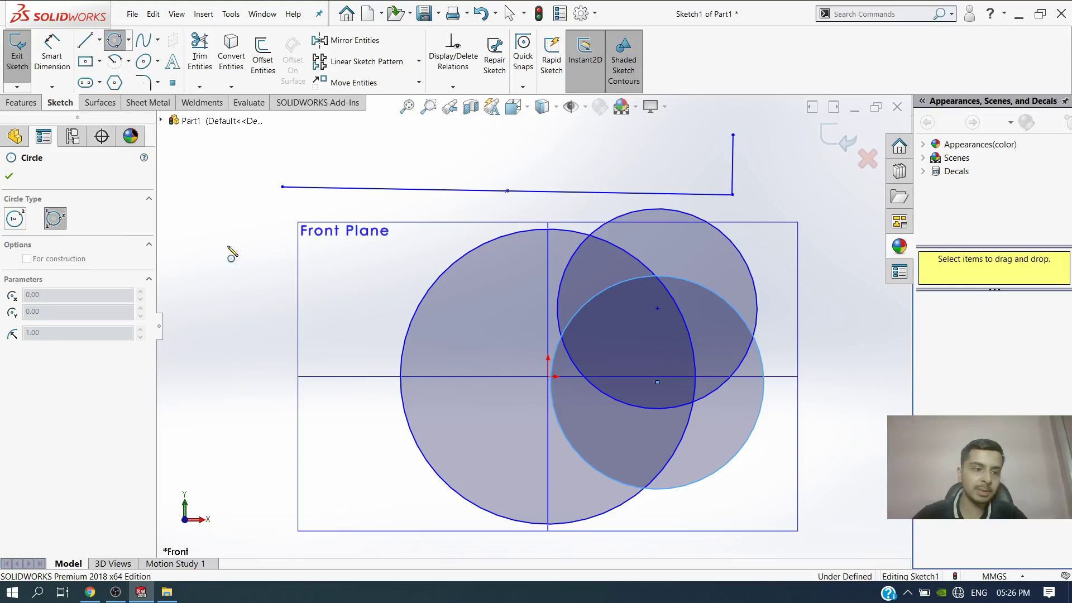
click(632, 292)
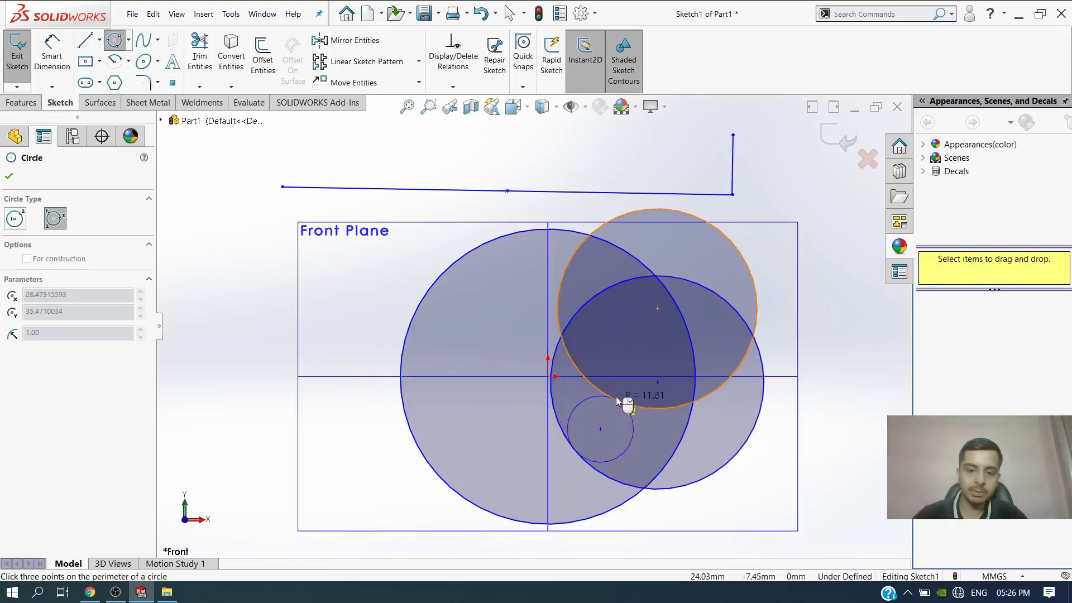
click(678, 304)
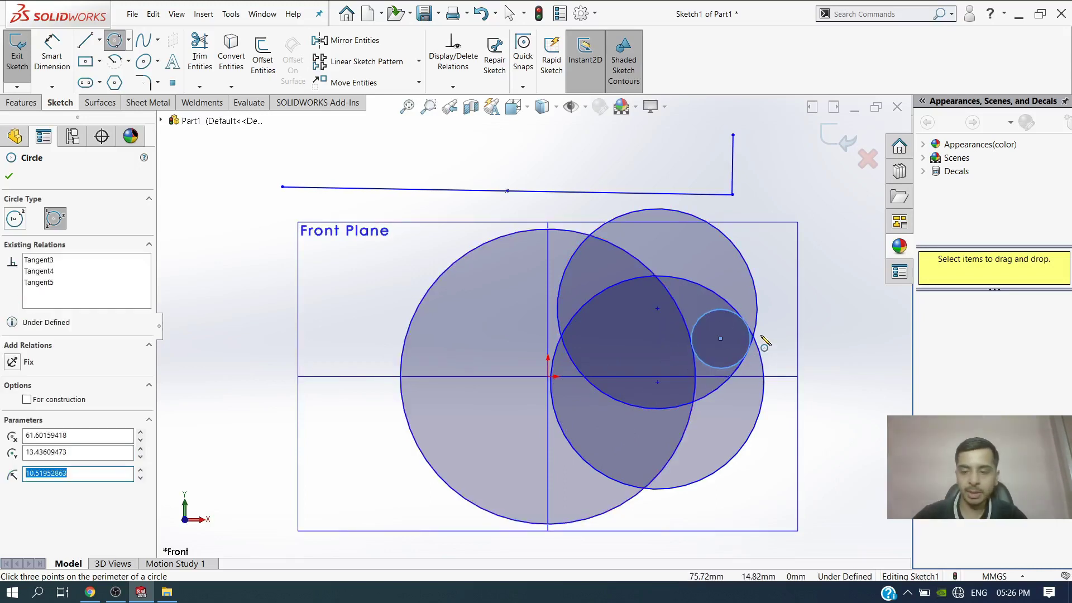
scroll(762, 342, up, 2)
key(Escape)
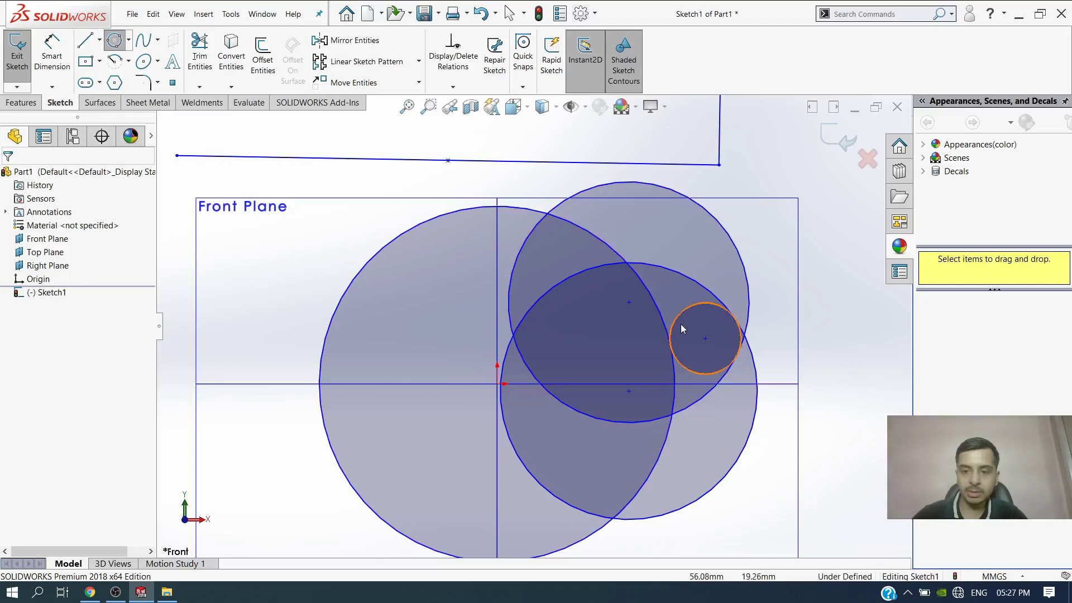
key(Escape)
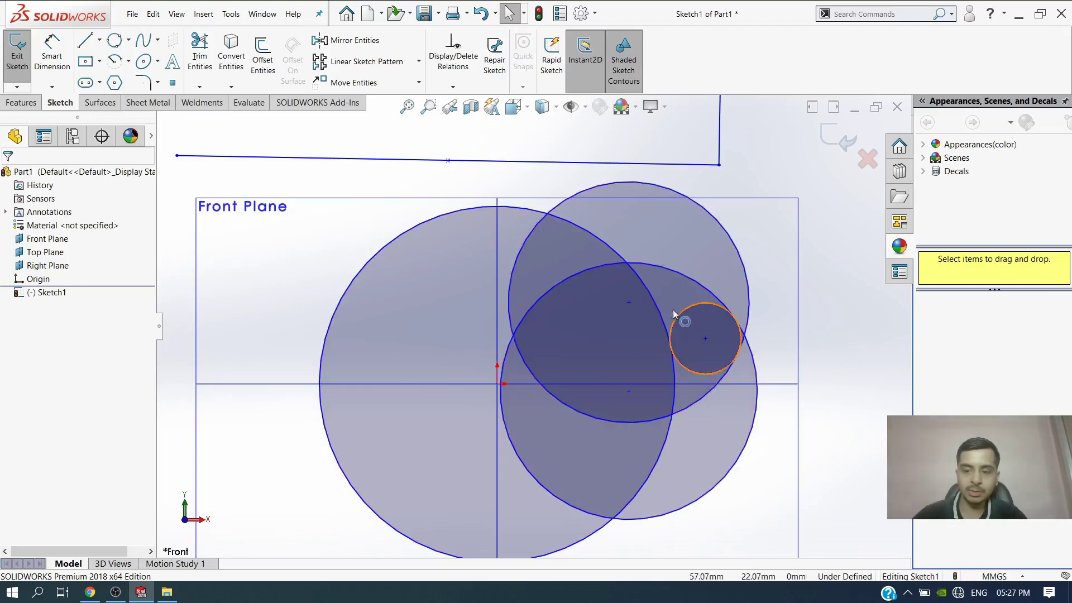
Select the small circle to review its Tangent relations, then deselect it.
click(740, 346)
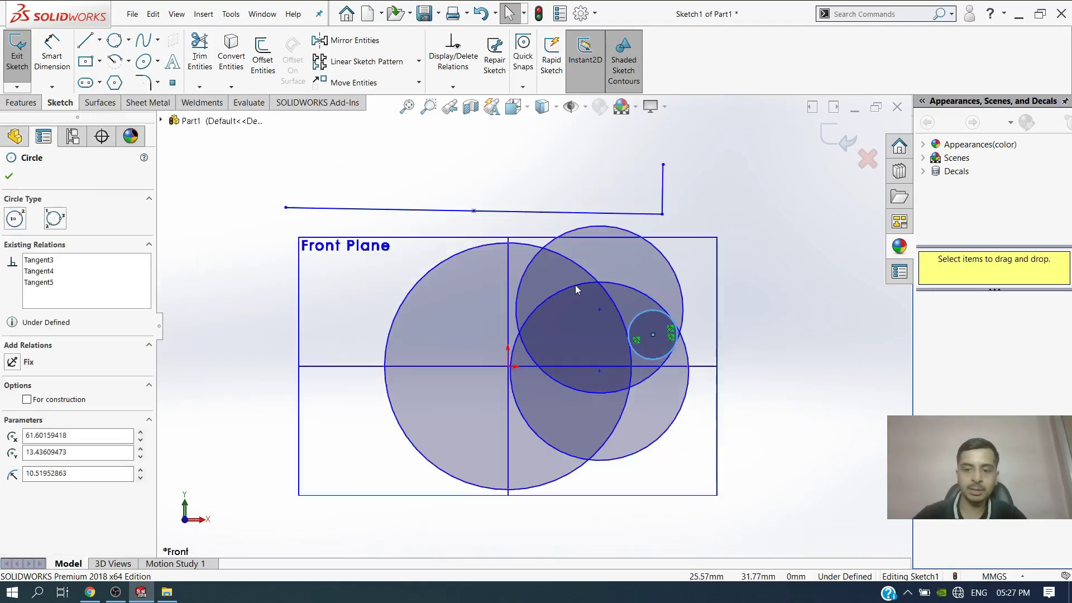
scroll(630, 324, down, 4)
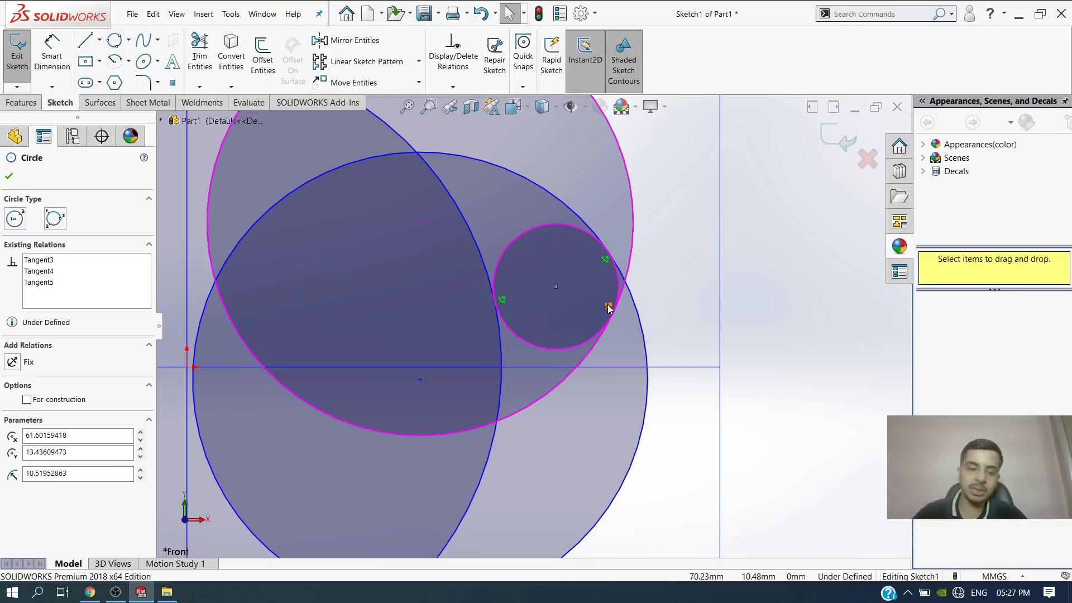
key(Escape)
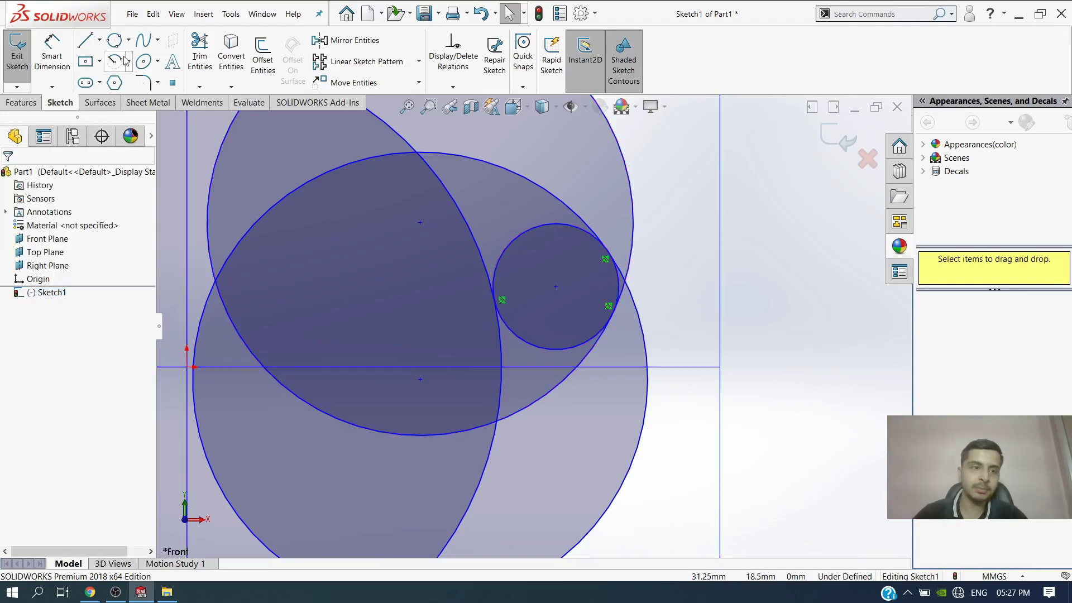
Draw a spline from upper left, arching over the circles, then curling down below them.
click(139, 50)
scroll(532, 325, down, 5)
click(552, 136)
click(552, 186)
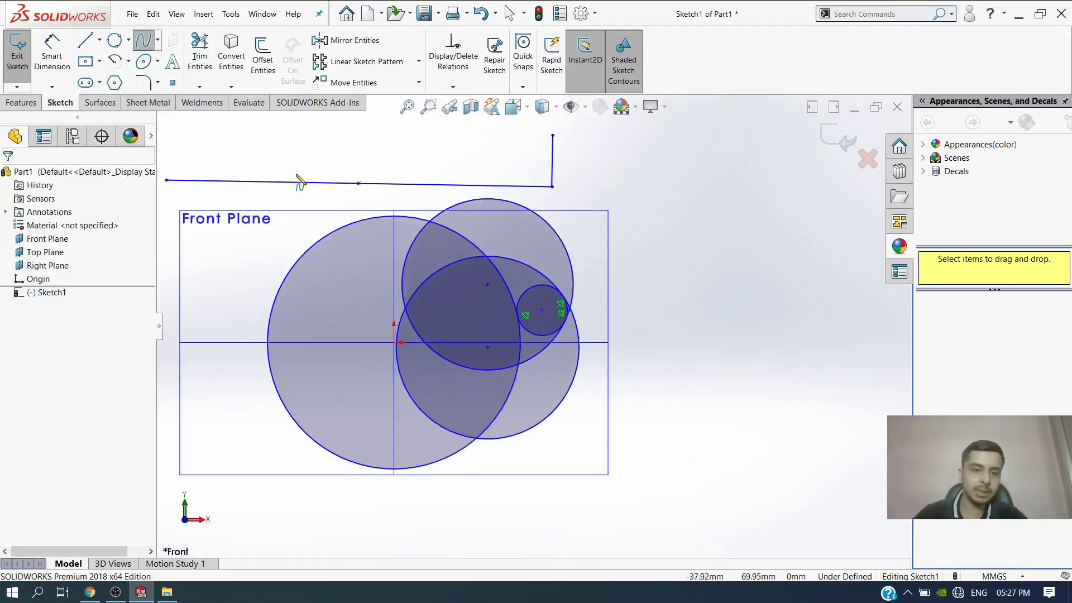
click(400, 142)
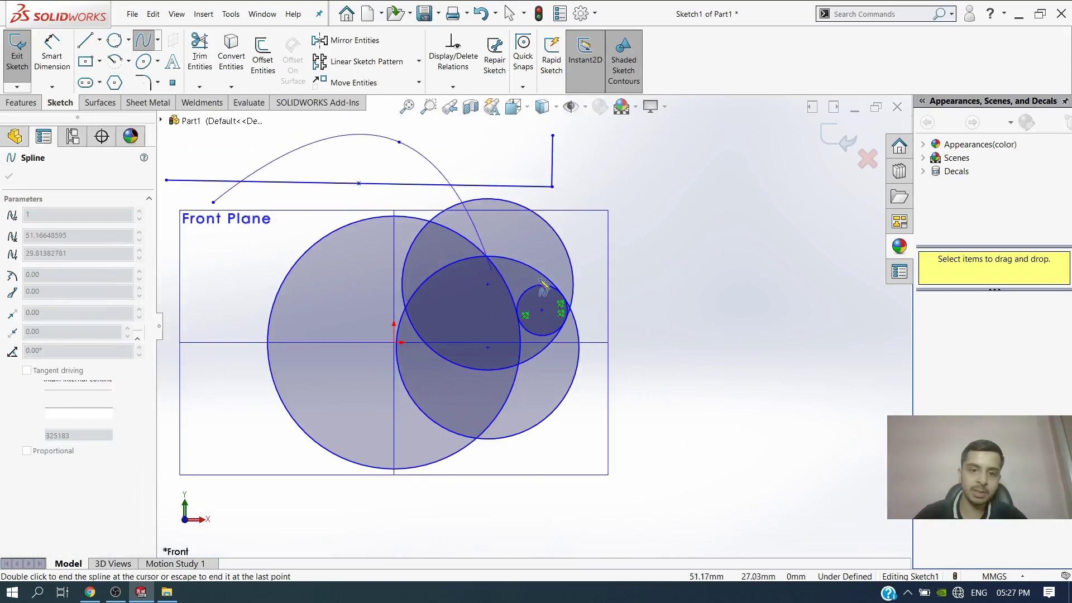
click(604, 255)
click(765, 211)
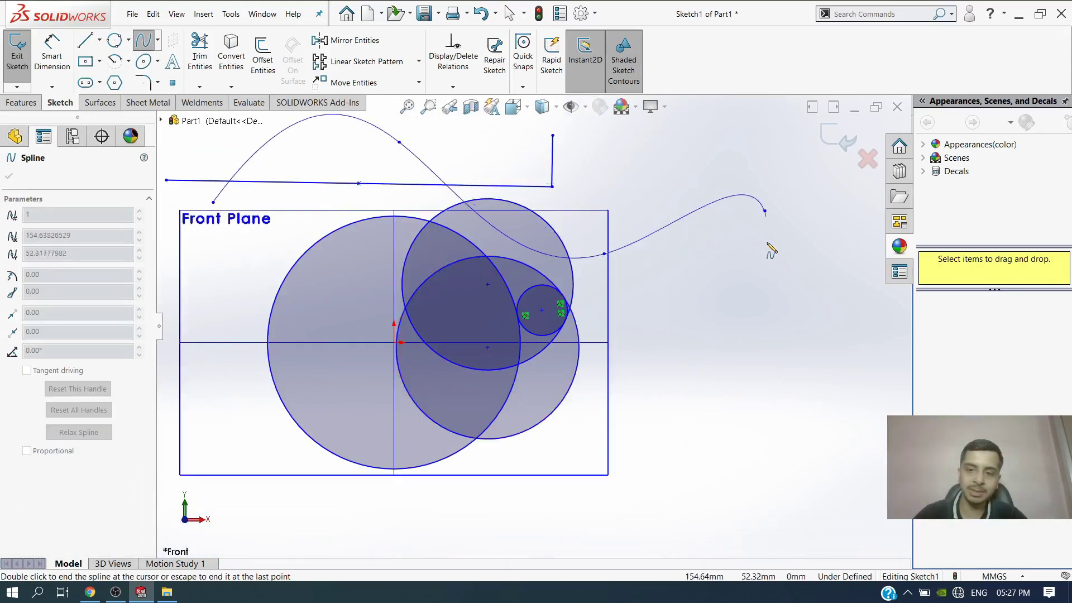
click(770, 424)
click(640, 453)
key(Escape)
key(Escape)
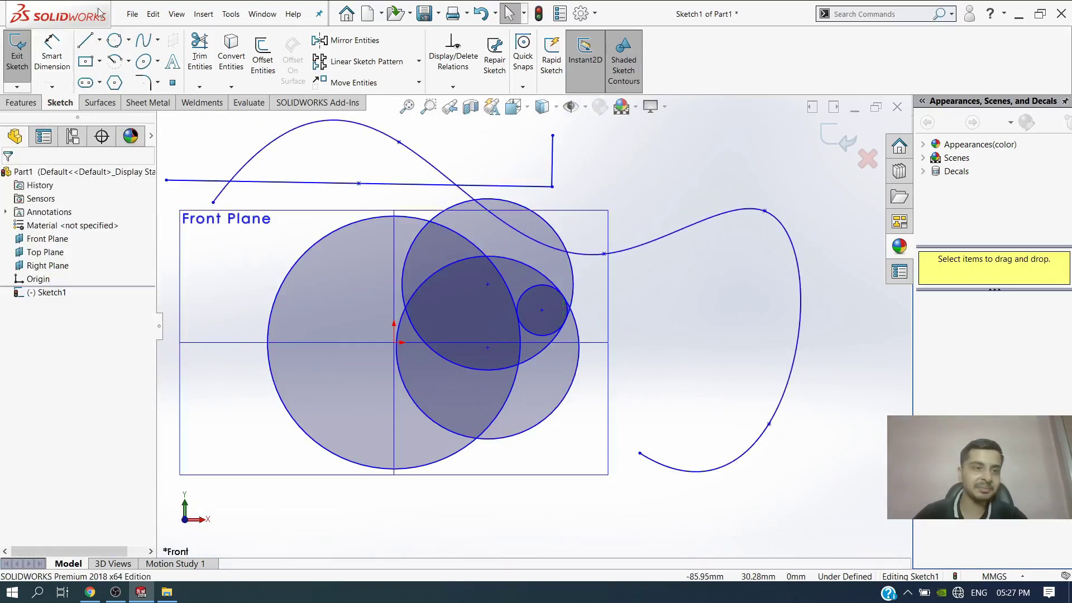
click(85, 62)
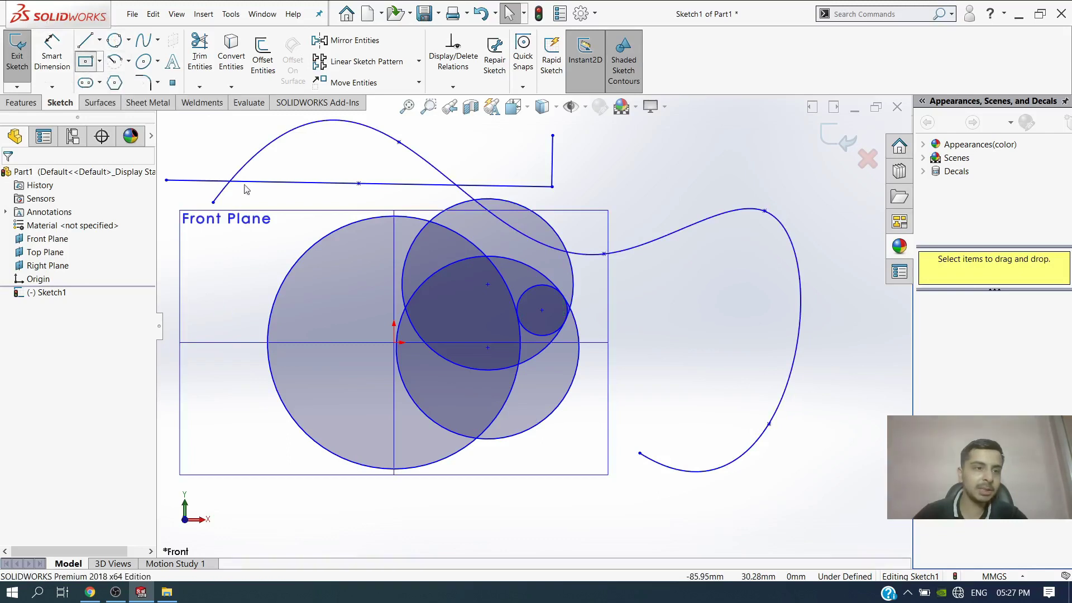
scroll(533, 326, up, 5)
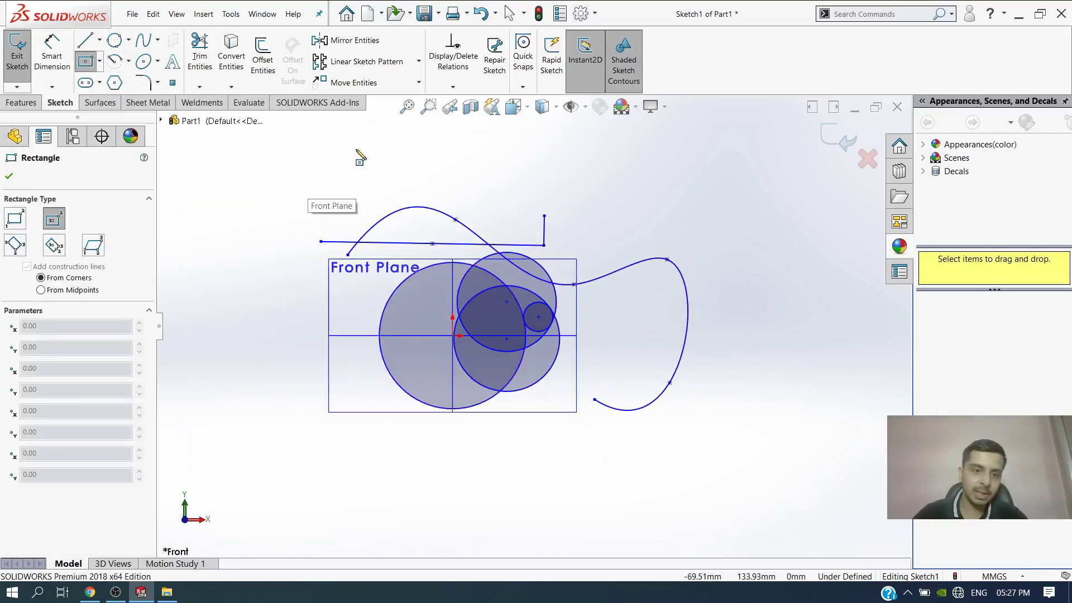
Draw a centre-rectangle square with diagonal construction lines above the circles.
click(347, 181)
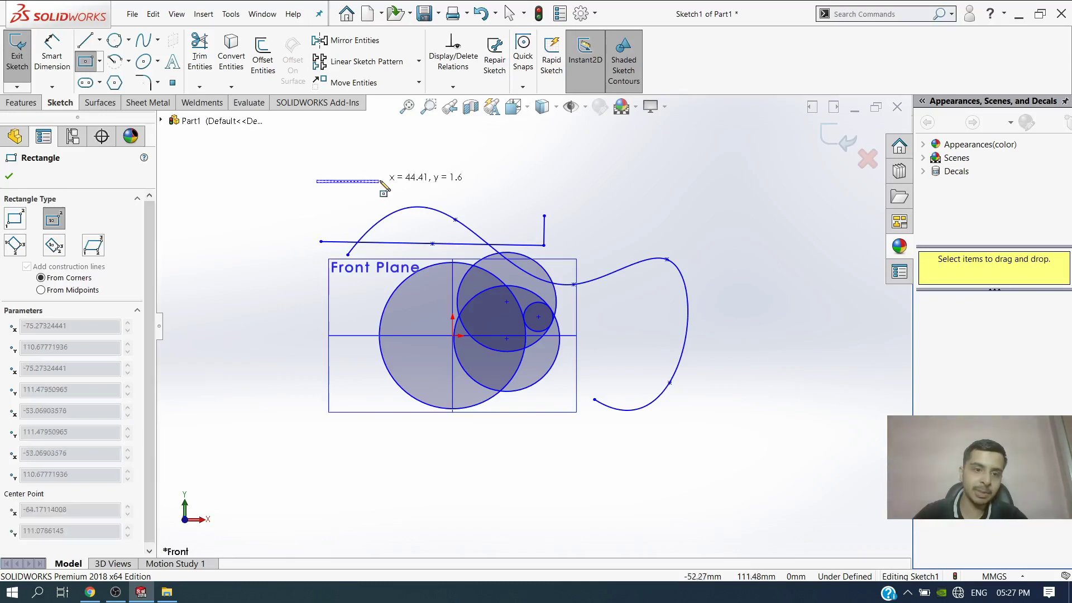
click(399, 233)
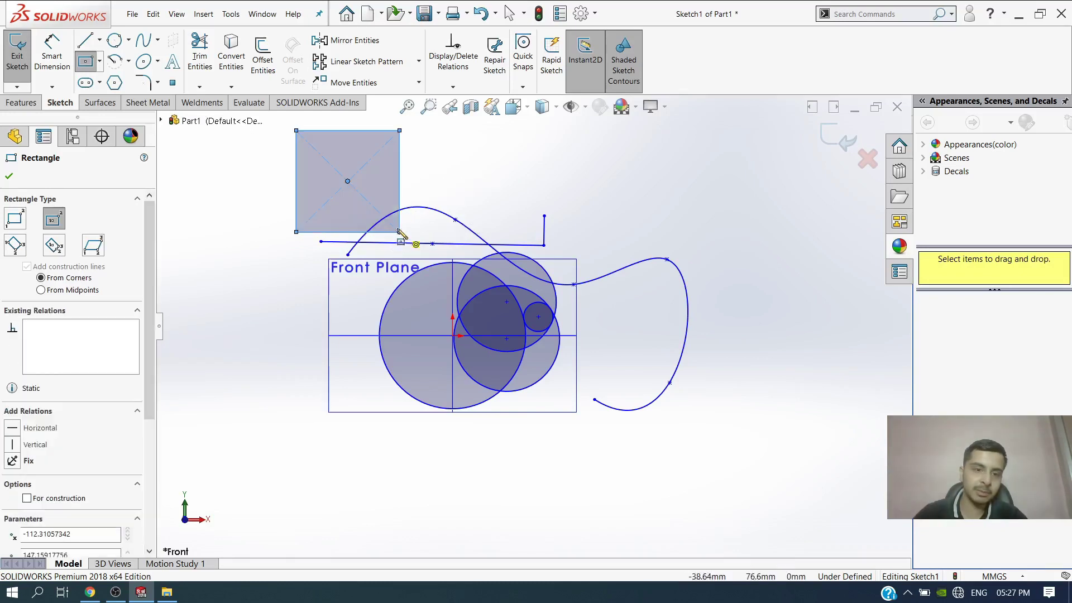
key(Escape)
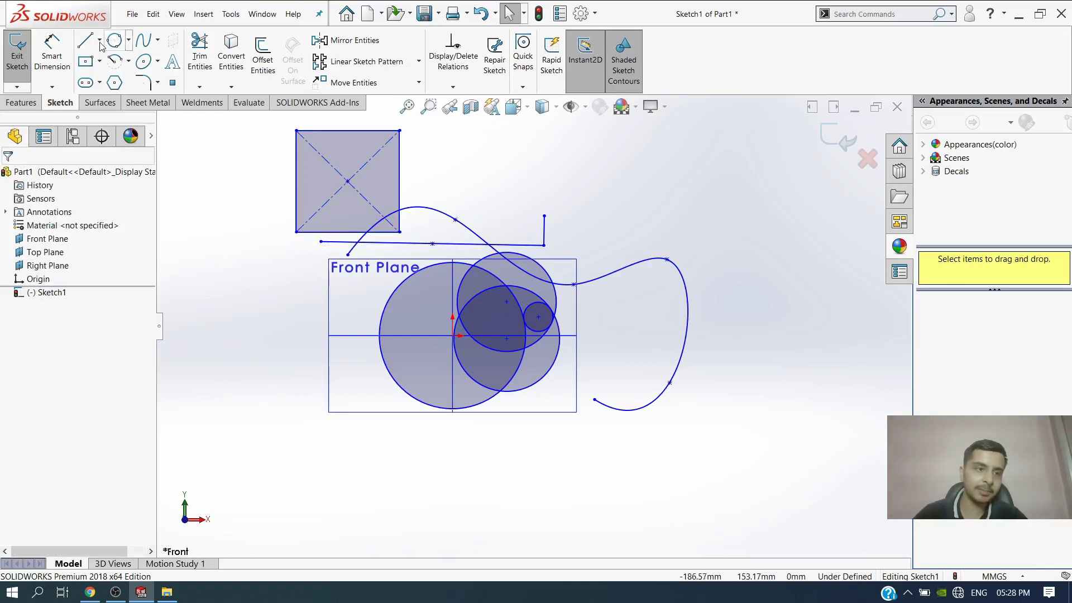
Draw a tall corner rectangle to the left of the circles.
click(99, 61)
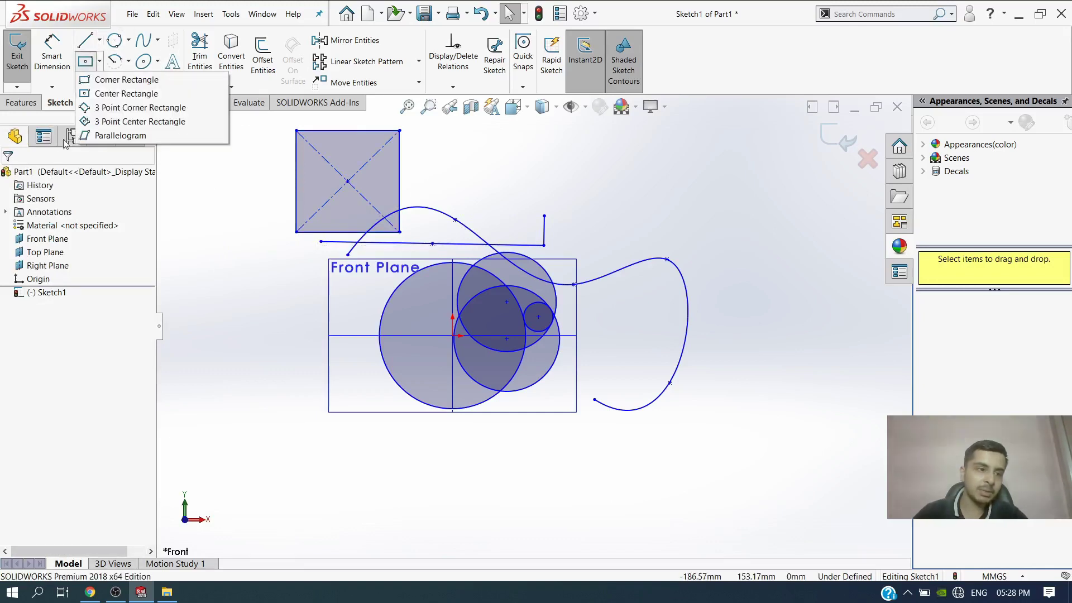
click(112, 80)
click(177, 232)
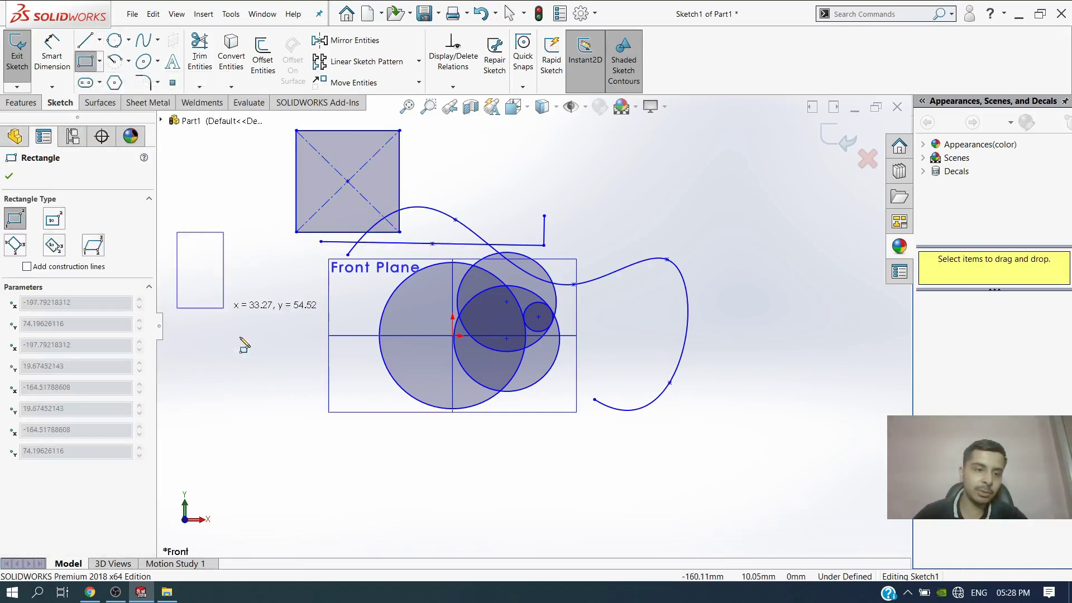
click(291, 367)
key(Escape)
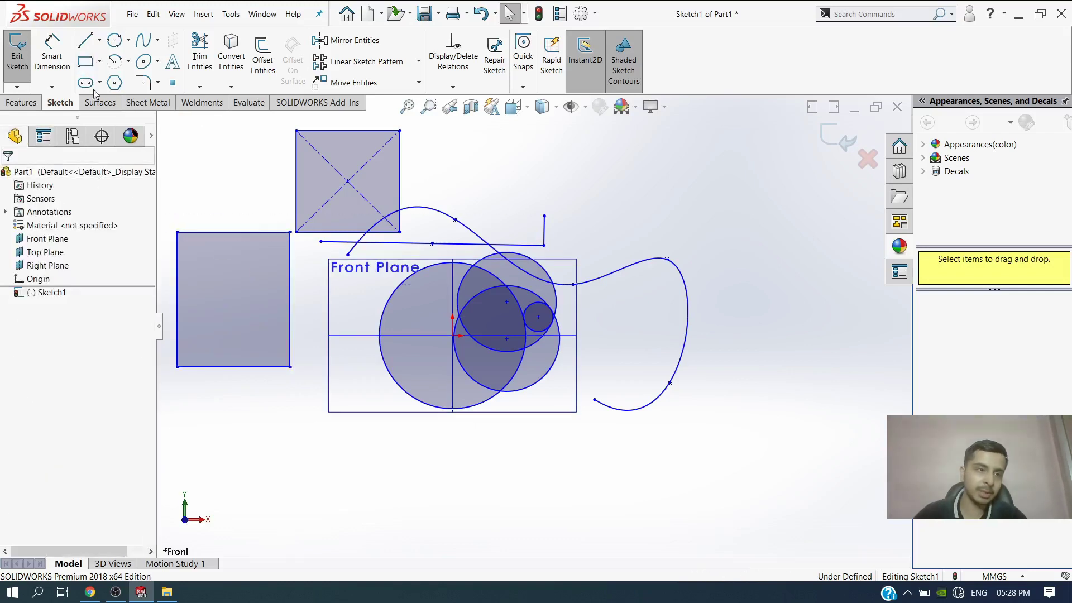
click(99, 60)
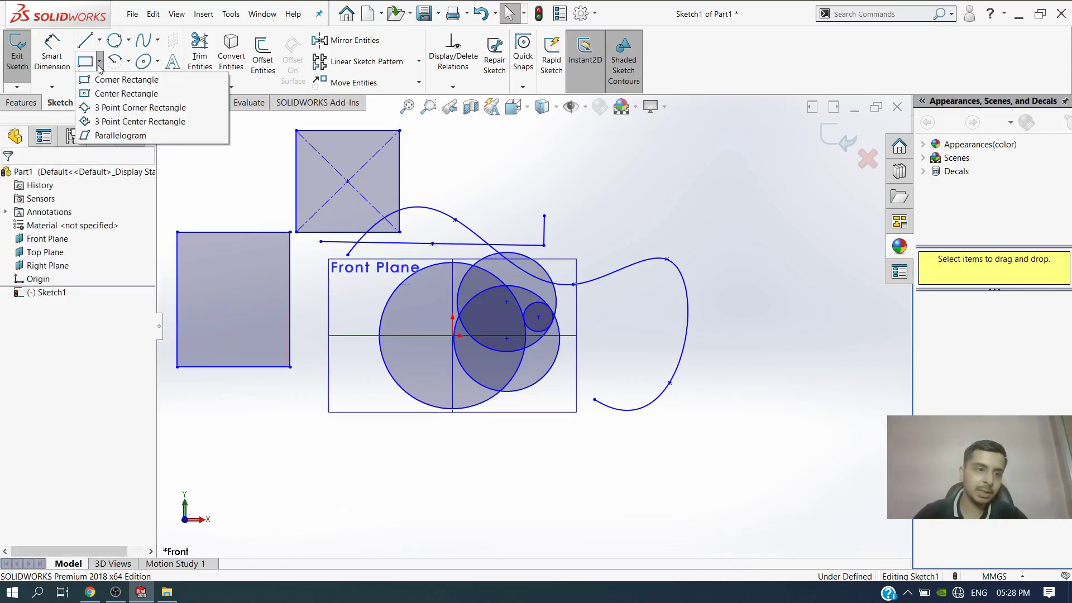
Draw a tilted 3 Point Corner Rectangle at upper right.
click(110, 108)
click(606, 199)
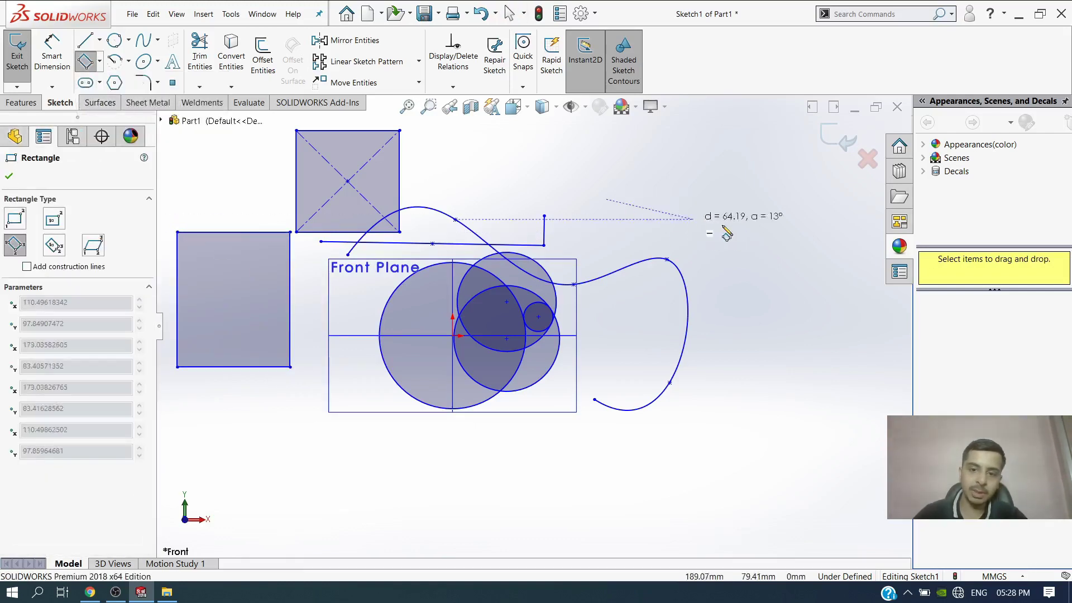
click(750, 224)
click(762, 150)
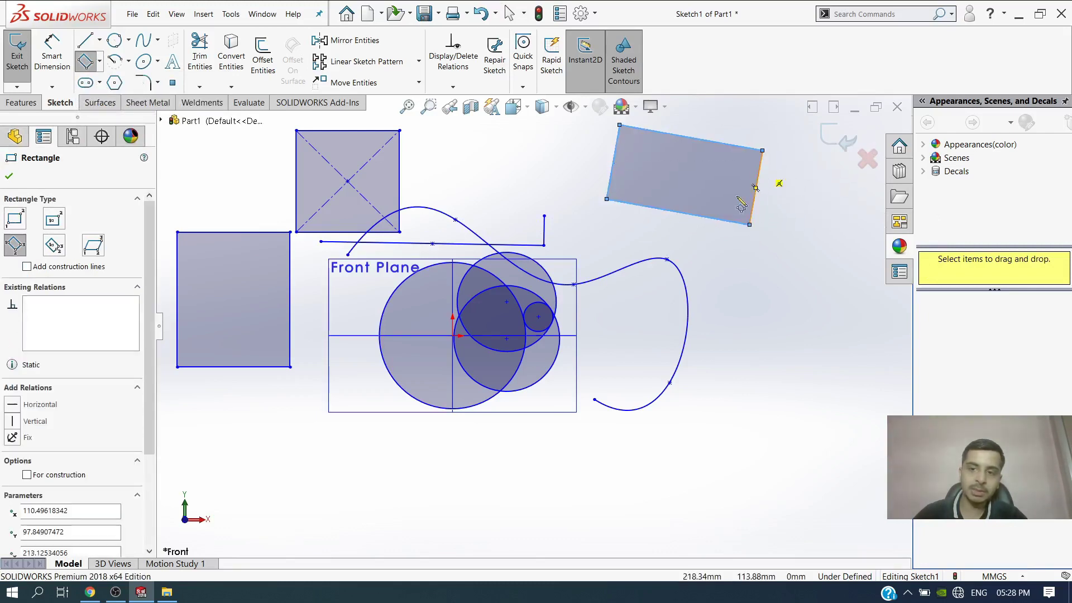
Draw a wide 3 Point Center Rectangle with diagonals at lower left.
click(54, 245)
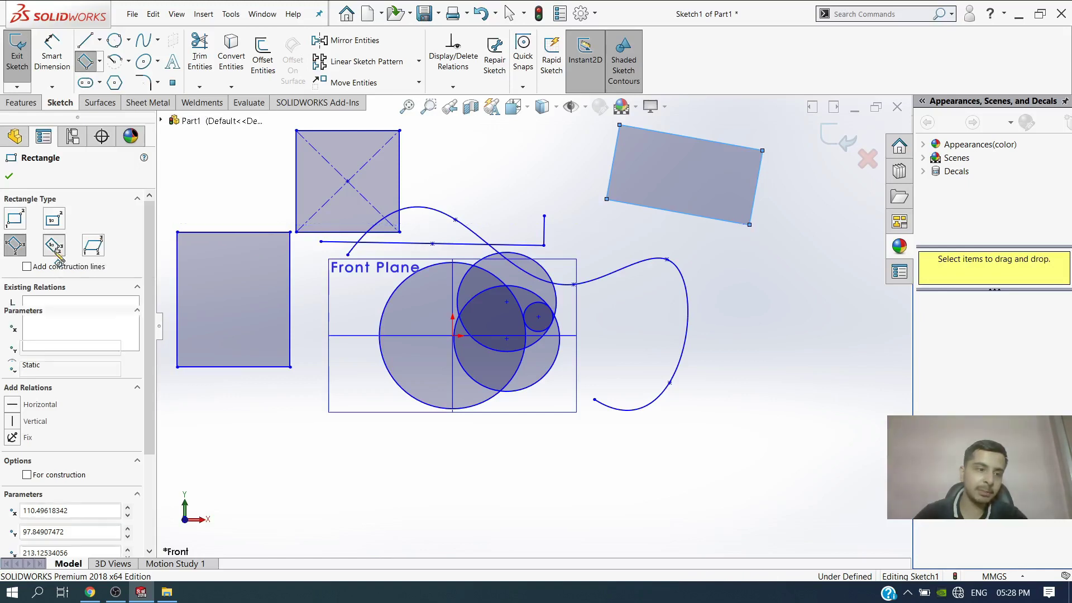
click(266, 479)
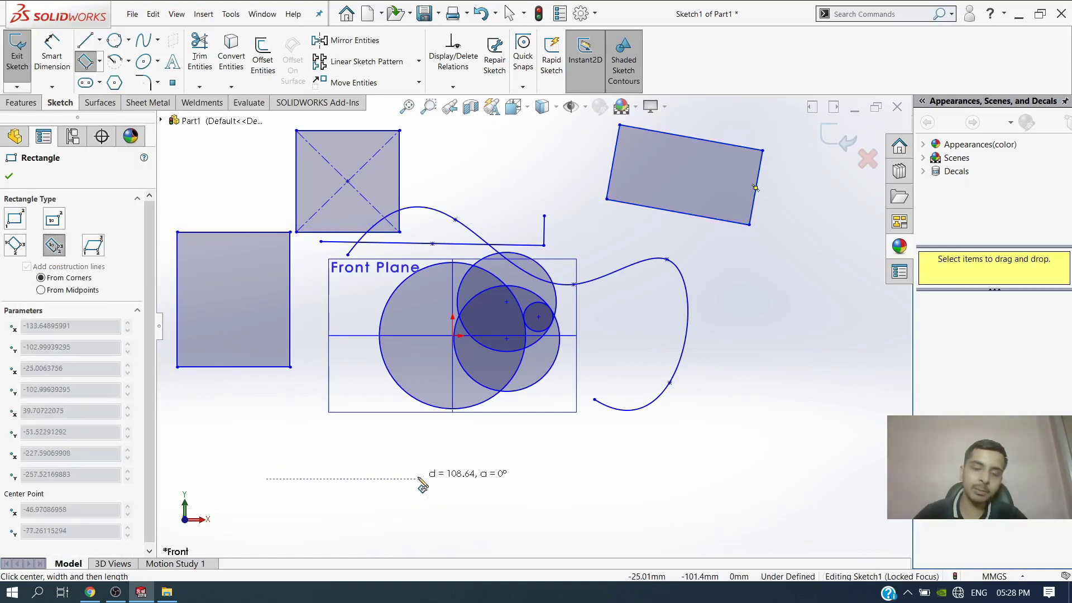
click(419, 479)
click(419, 412)
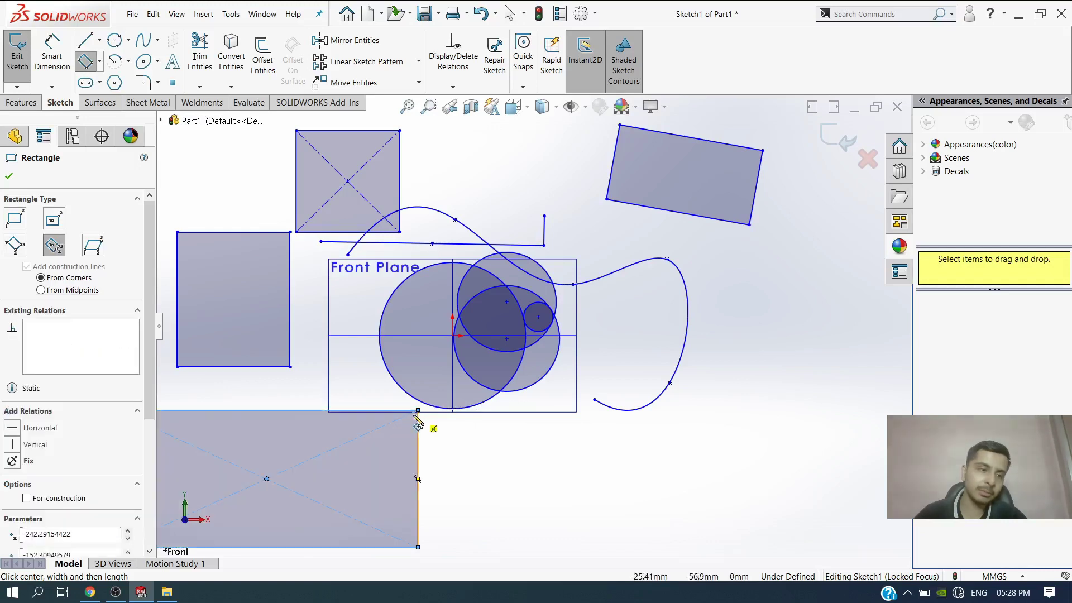
key(Escape)
Draw a slanted parallelogram at lower right of the sketch.
click(85, 61)
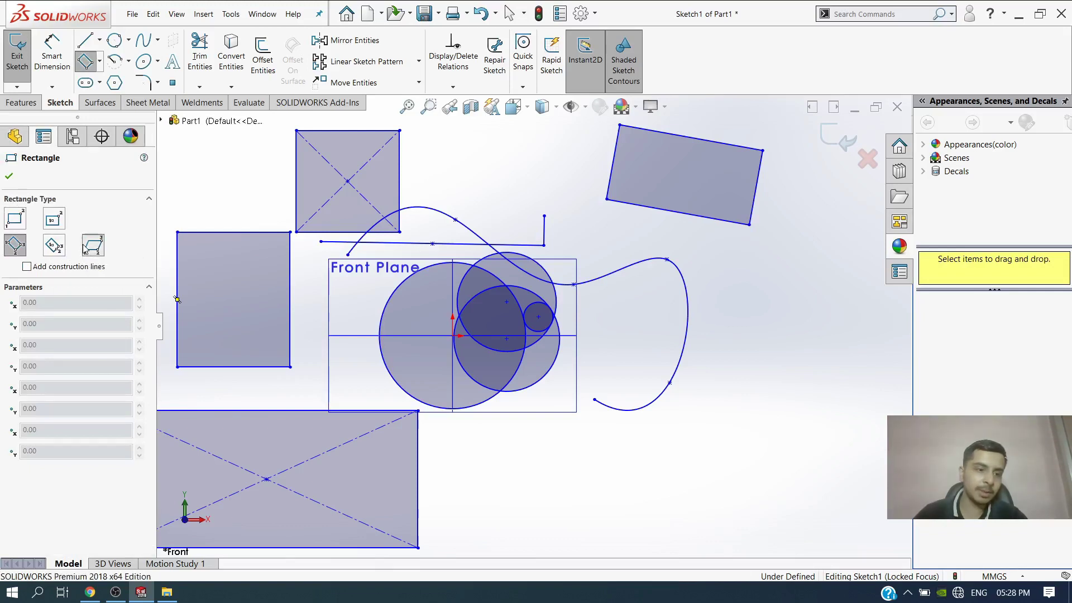
click(92, 244)
click(620, 470)
key(Escape)
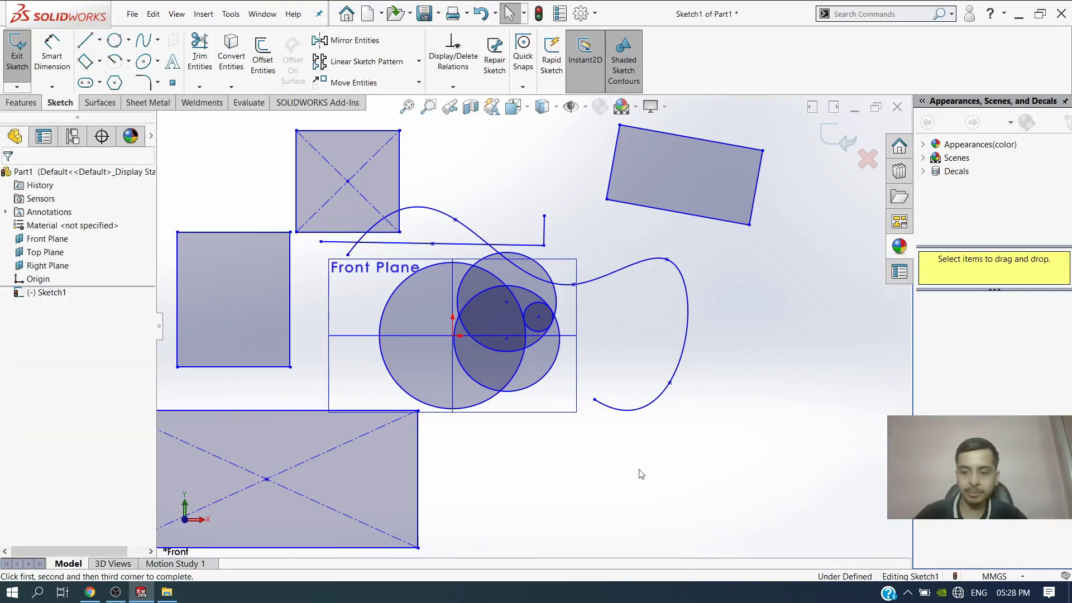
click(85, 61)
click(93, 245)
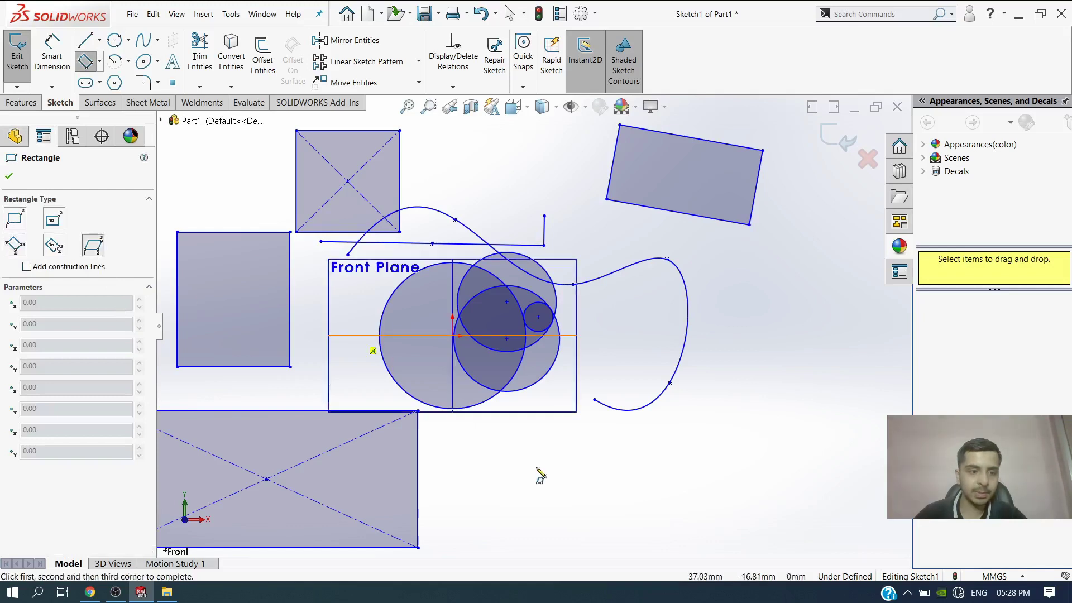
click(612, 471)
click(804, 470)
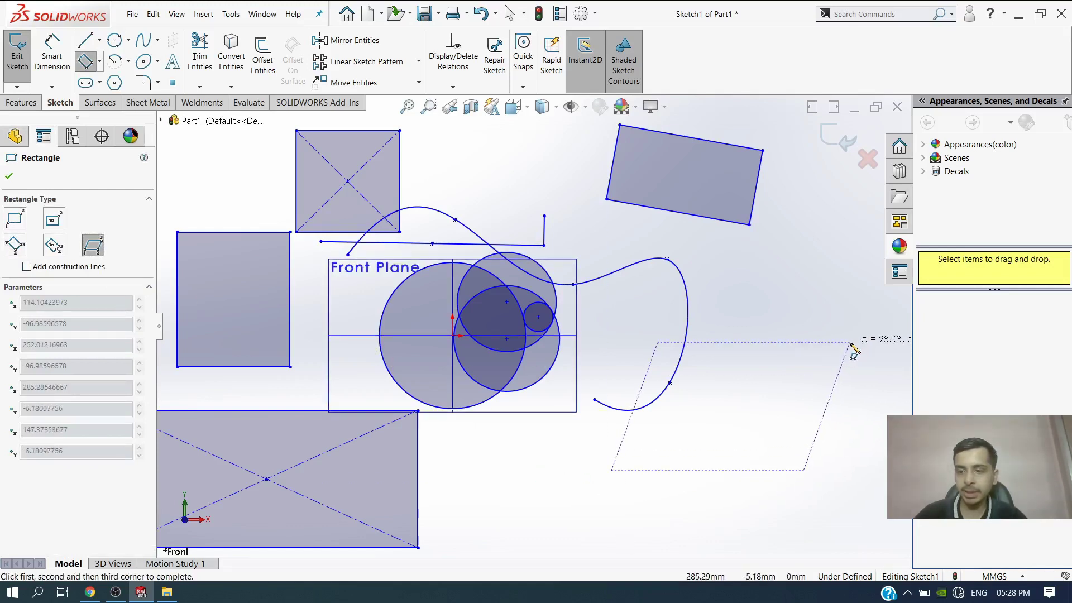
click(849, 342)
key(Escape)
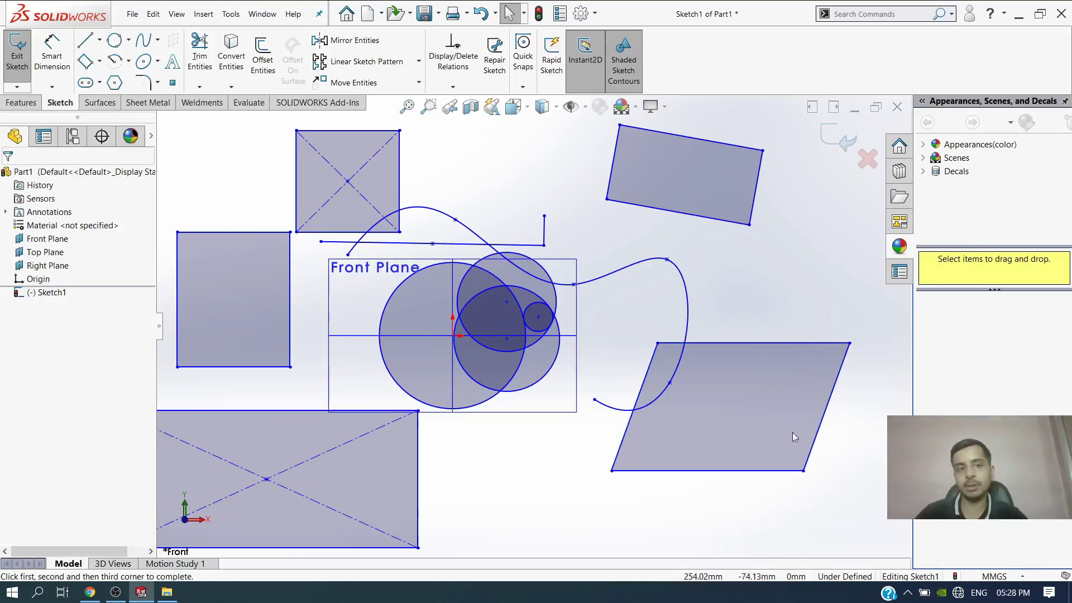
Draw a centre-point arc at upper left of the sketch.
click(113, 61)
key(z)
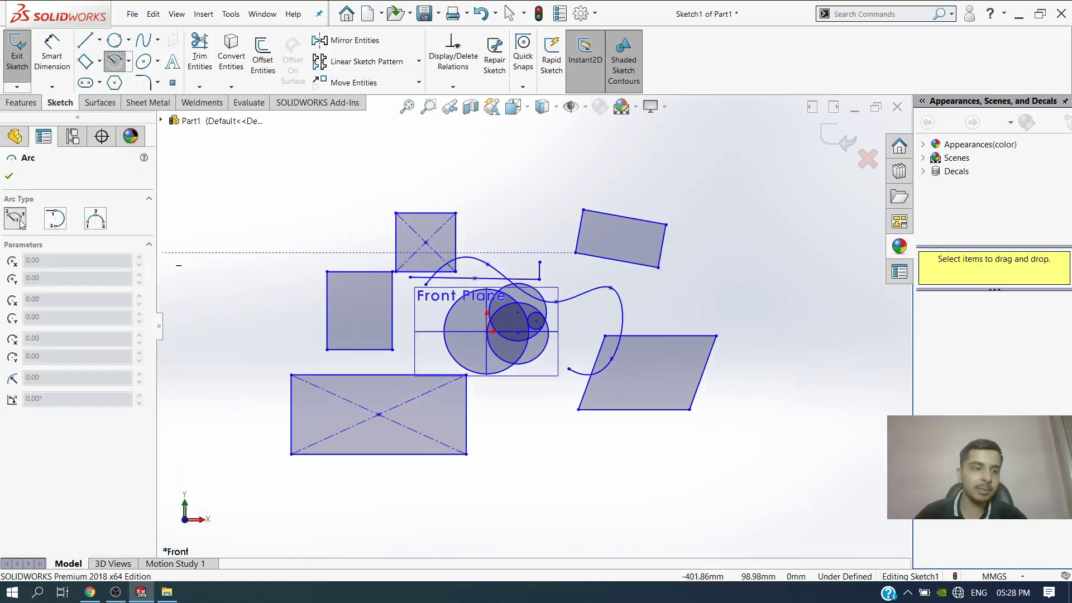
click(328, 224)
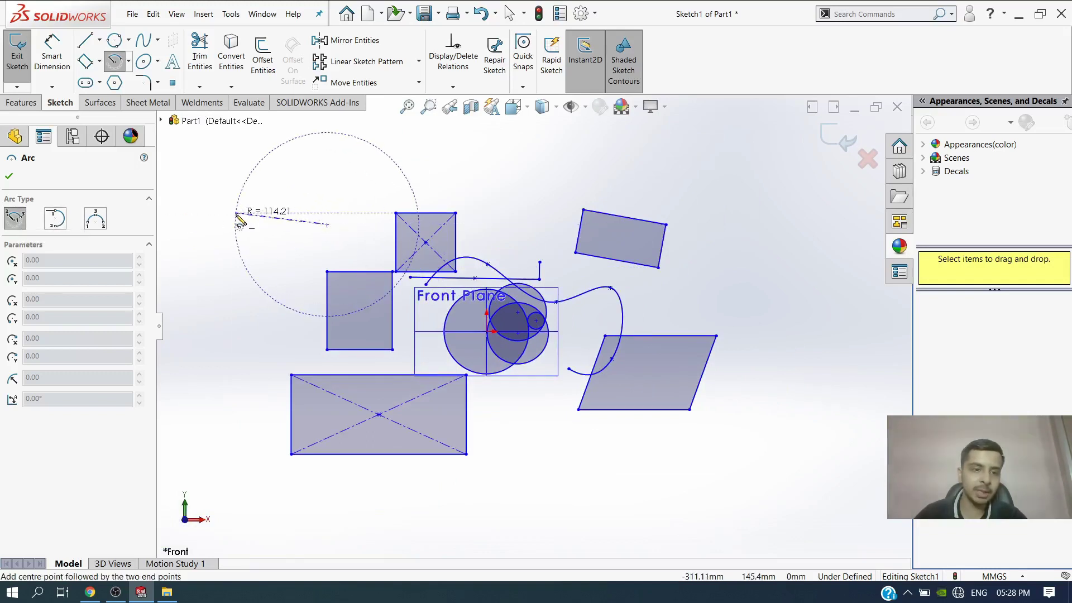
click(236, 214)
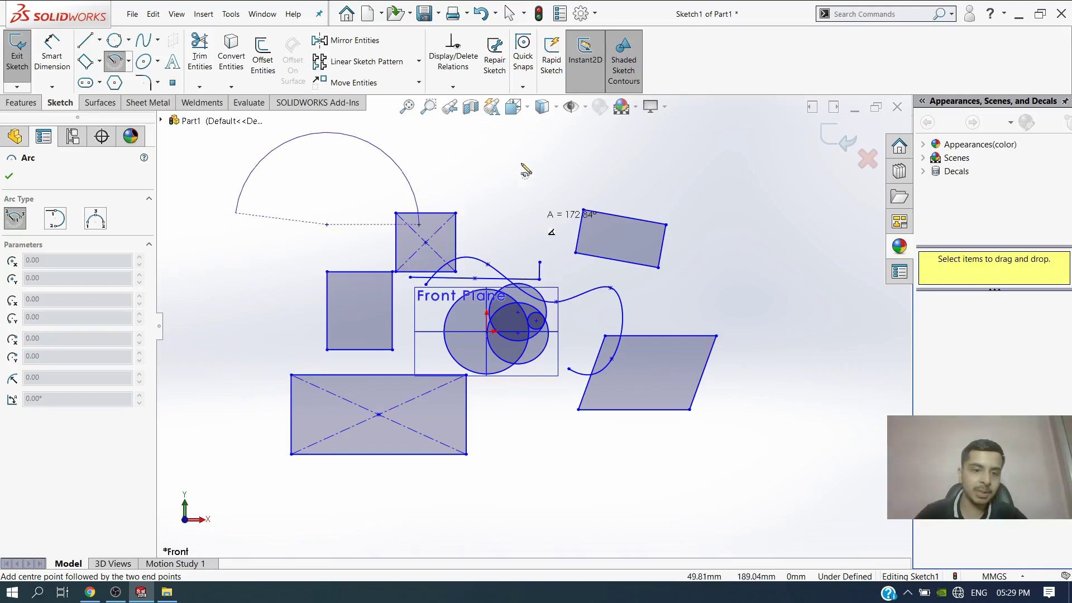
click(342, 149)
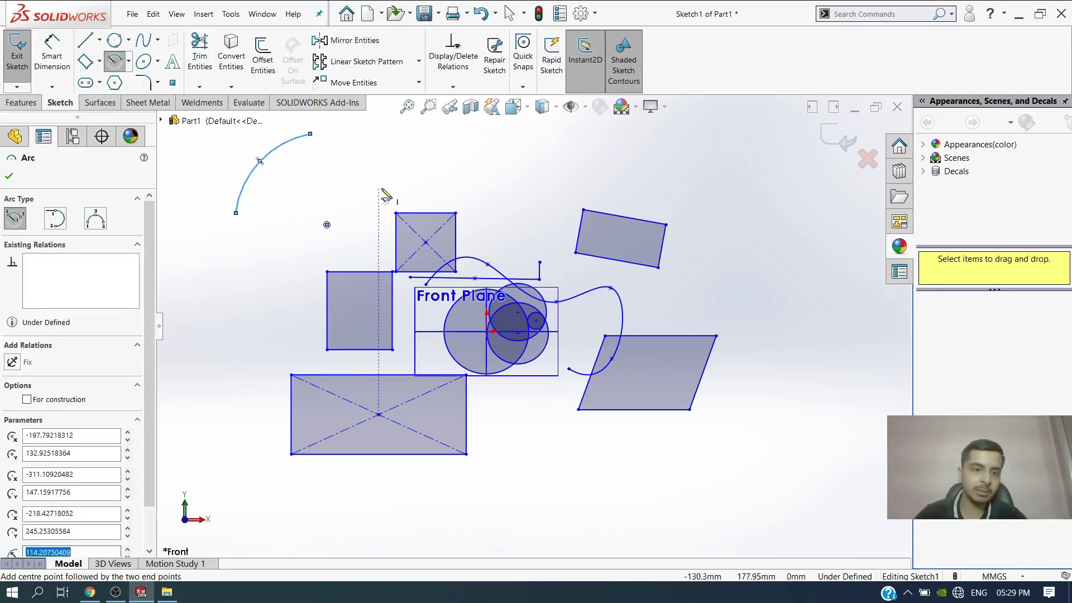
key(Escape)
Draw a half-round tangent arc between the small rectangle's top-left and bottom-left corners.
click(113, 62)
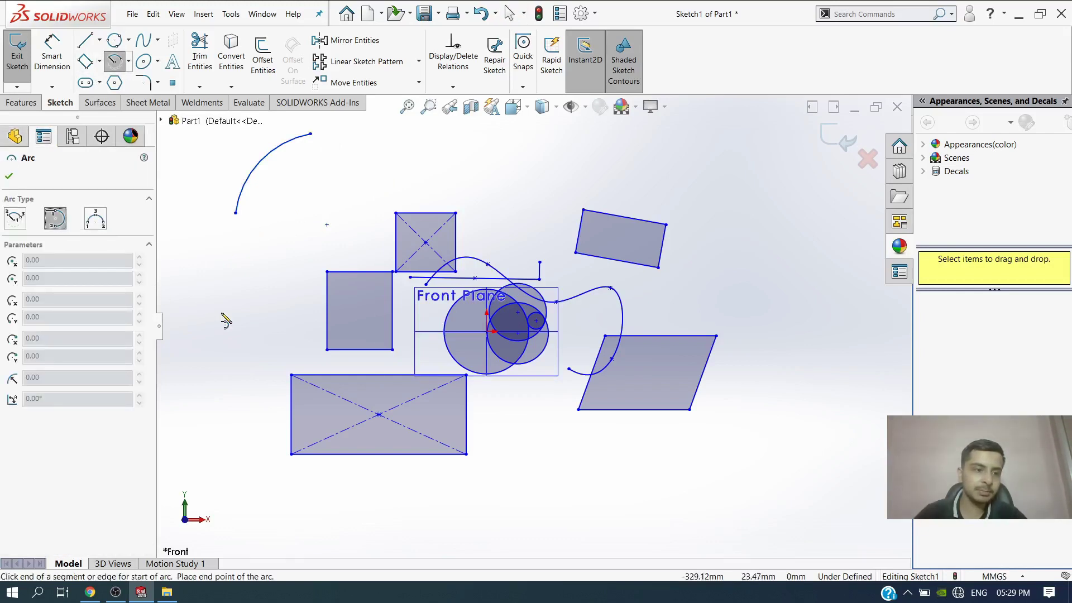
click(275, 251)
click(631, 299)
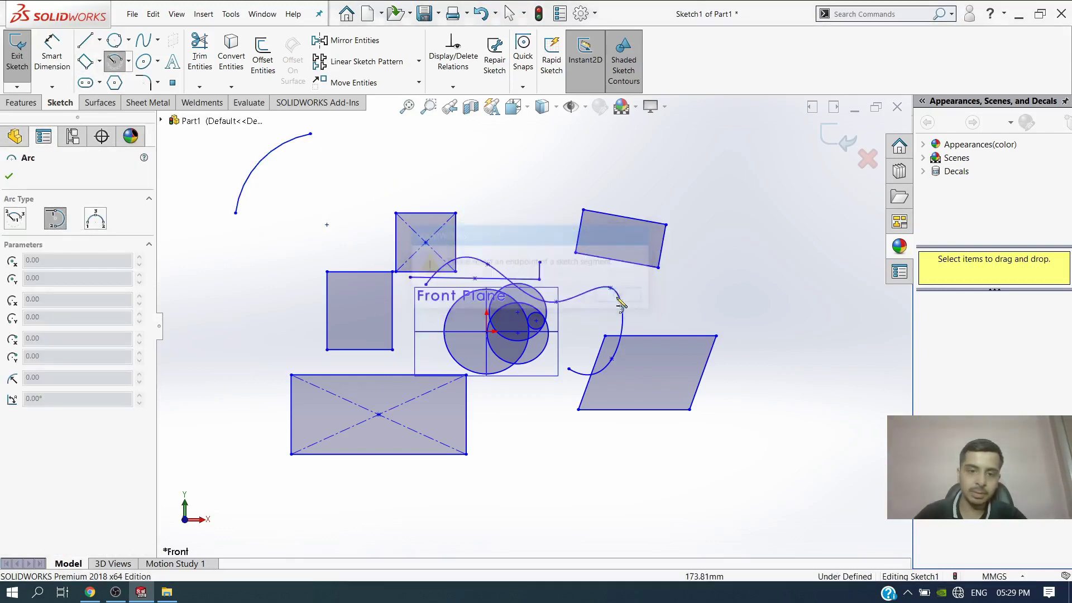
click(54, 224)
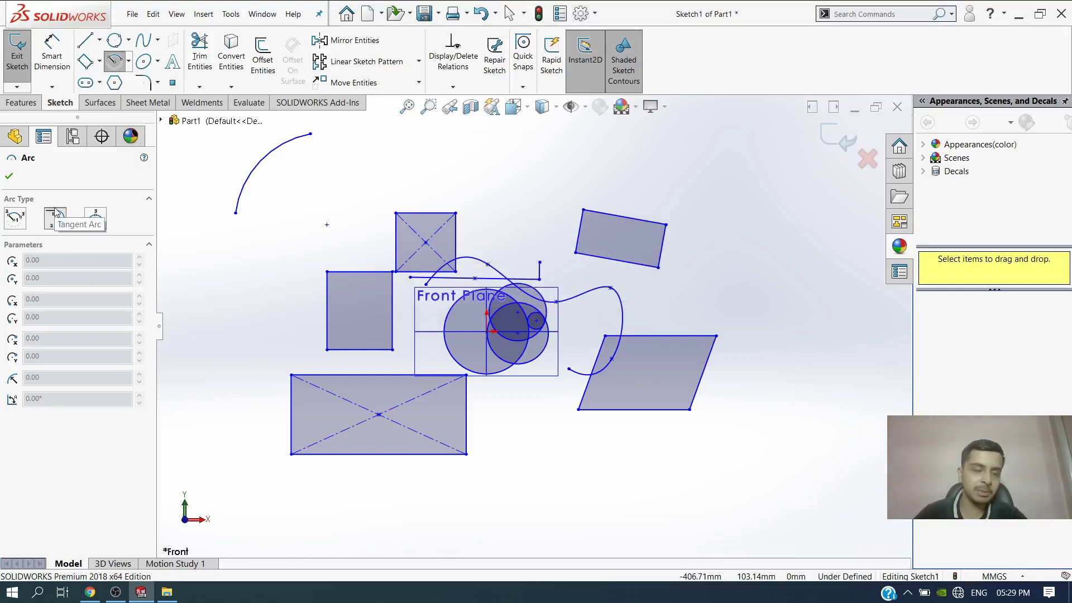
click(327, 272)
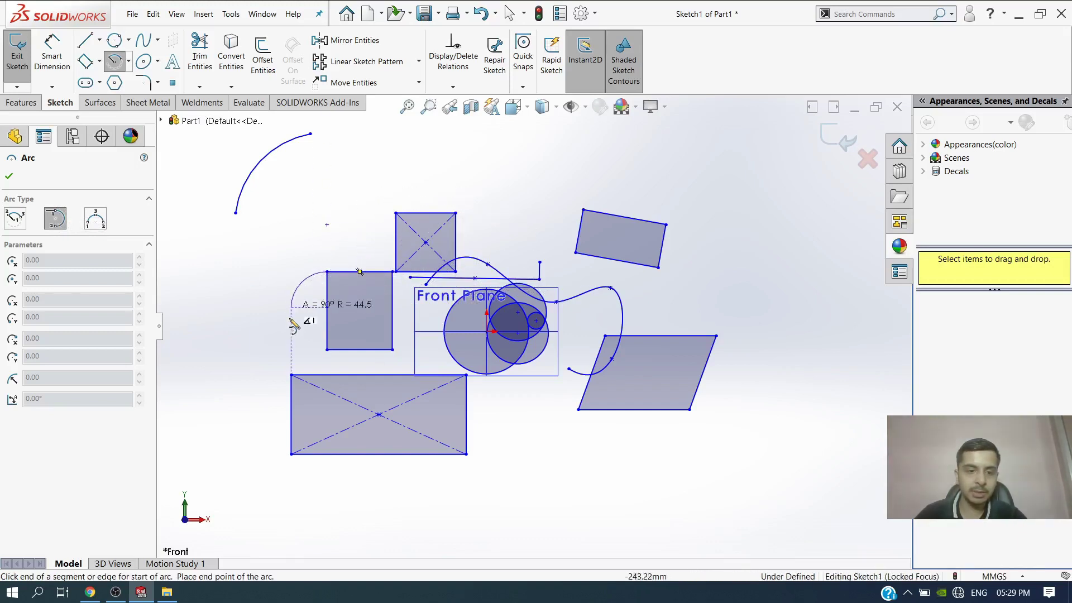
click(326, 349)
key(Escape)
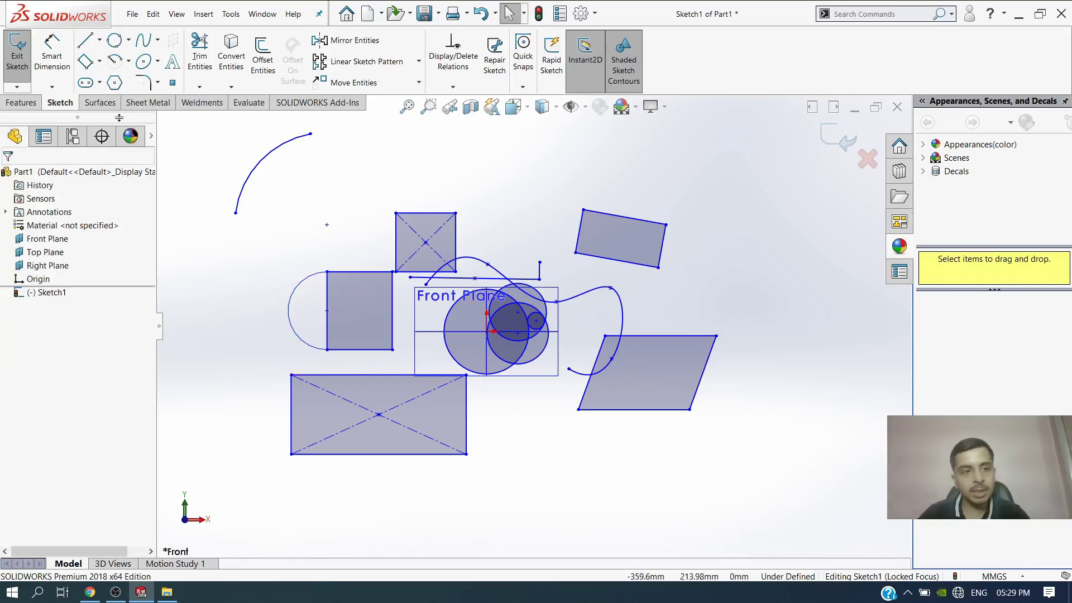
Draw a shallow 3 Point Arc across the top of the sketch.
click(129, 63)
click(140, 108)
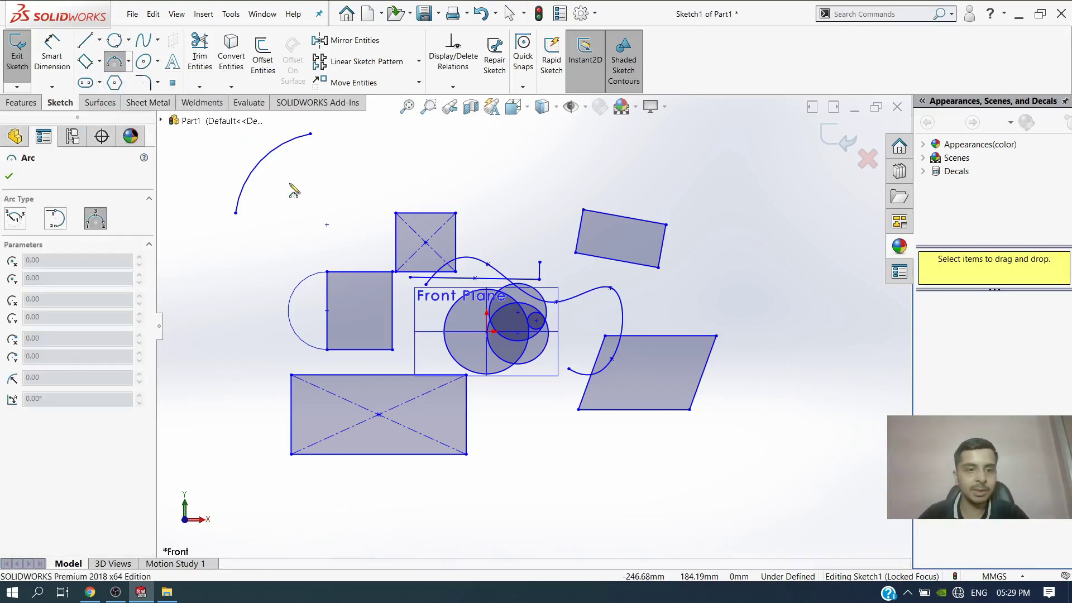
click(452, 170)
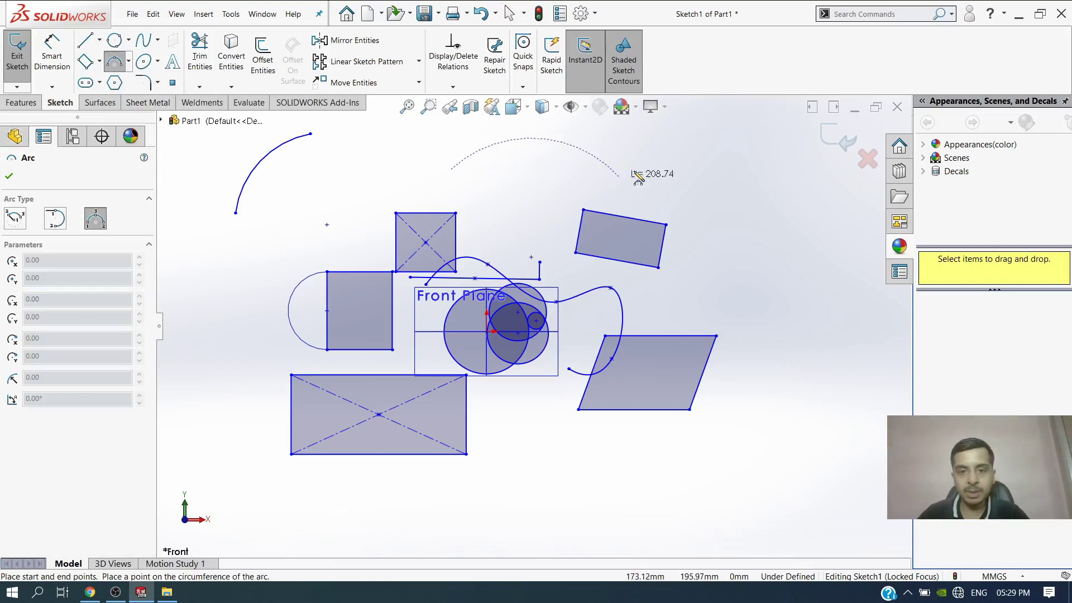
click(658, 161)
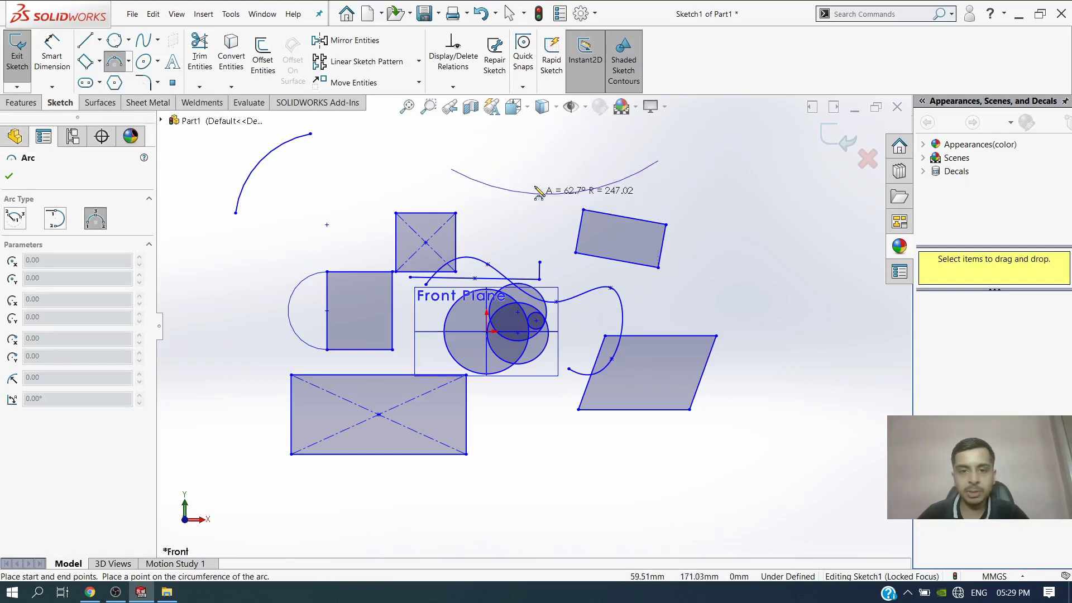
click(549, 150)
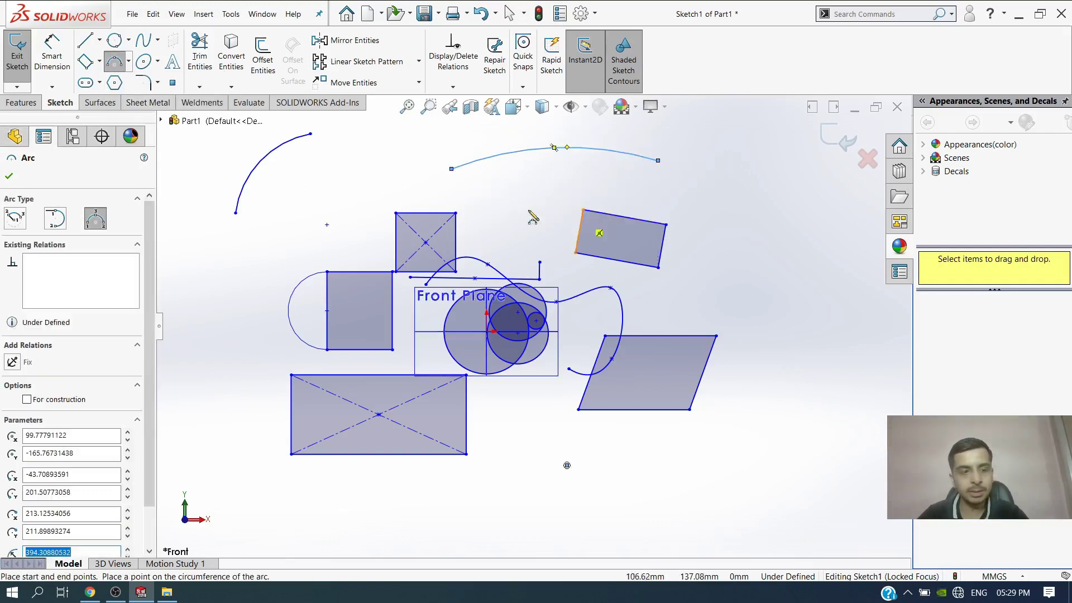
key(Escape)
click(143, 64)
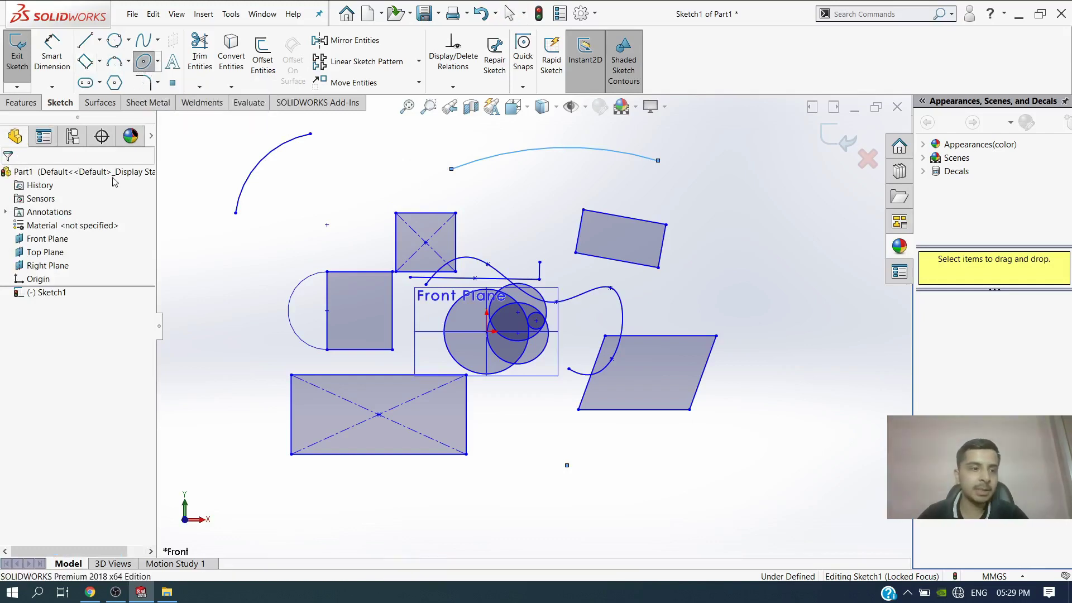
Draw a tilted ellipse over the upper-left arc.
click(291, 203)
click(242, 323)
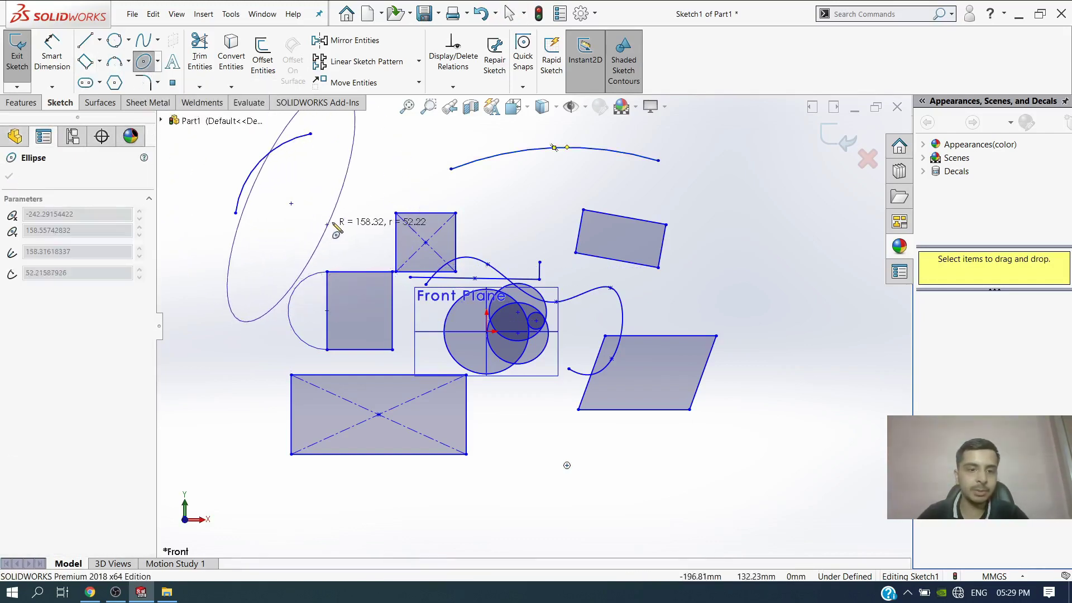
click(347, 221)
key(Escape)
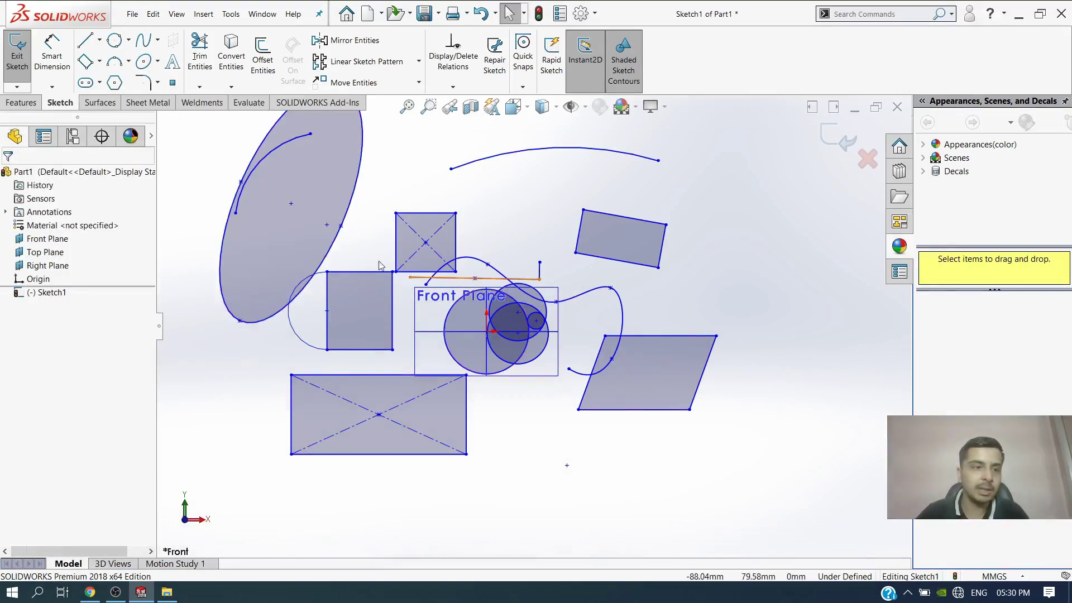
Draw a small conic curve at lower left beside the diagonal-braced rectangle.
click(158, 64)
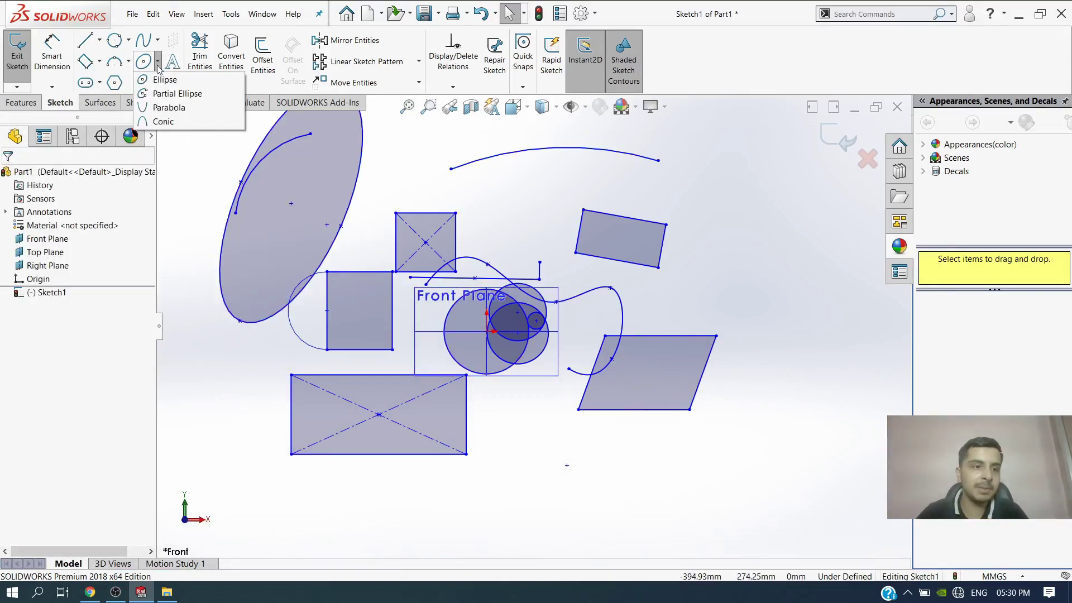
click(161, 122)
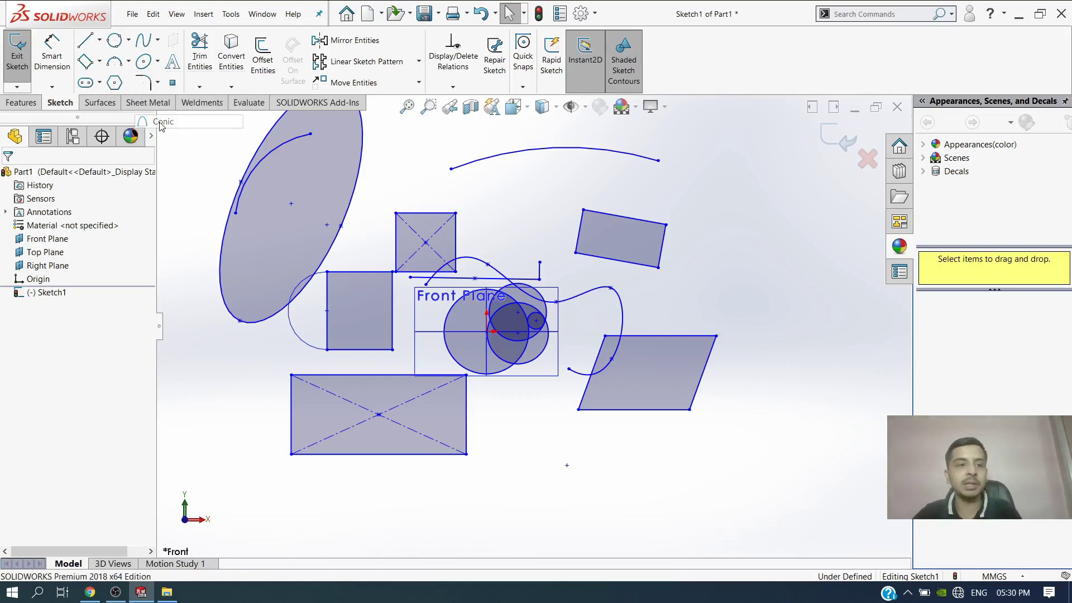
click(207, 428)
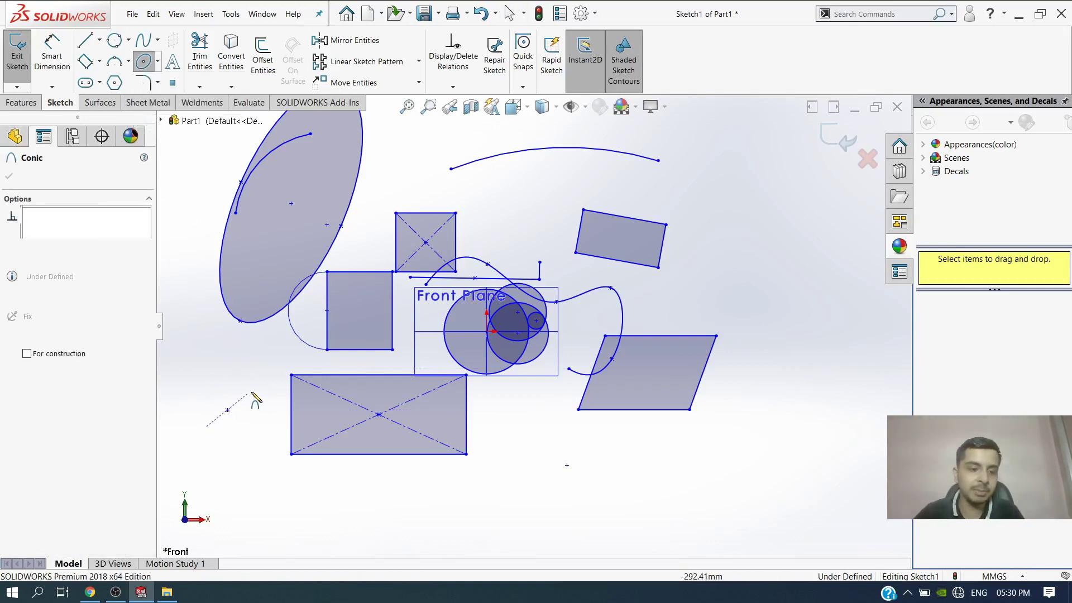
click(254, 392)
click(262, 451)
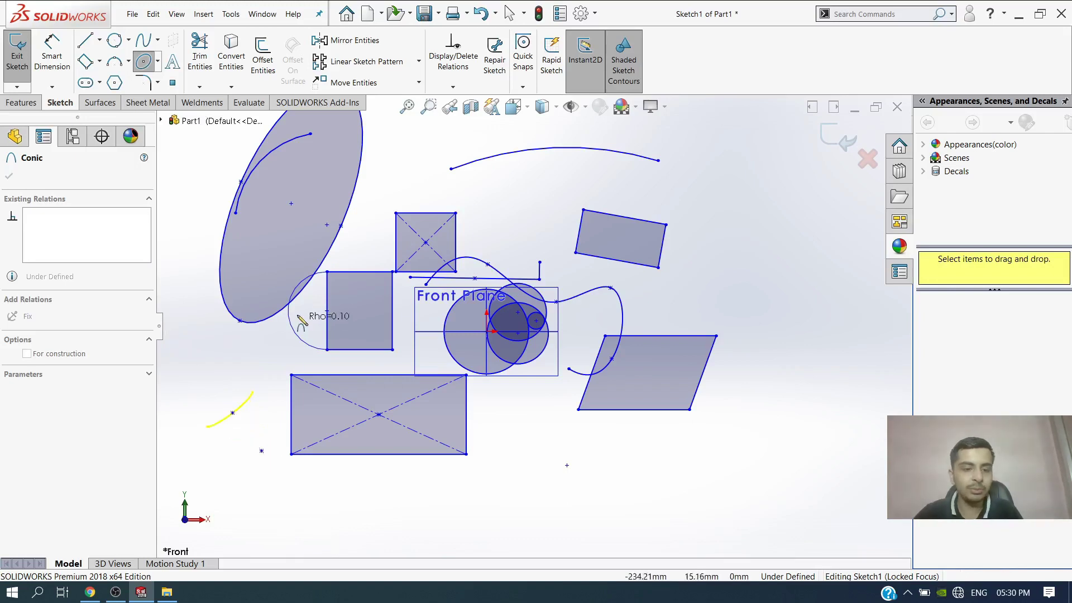
key(Escape)
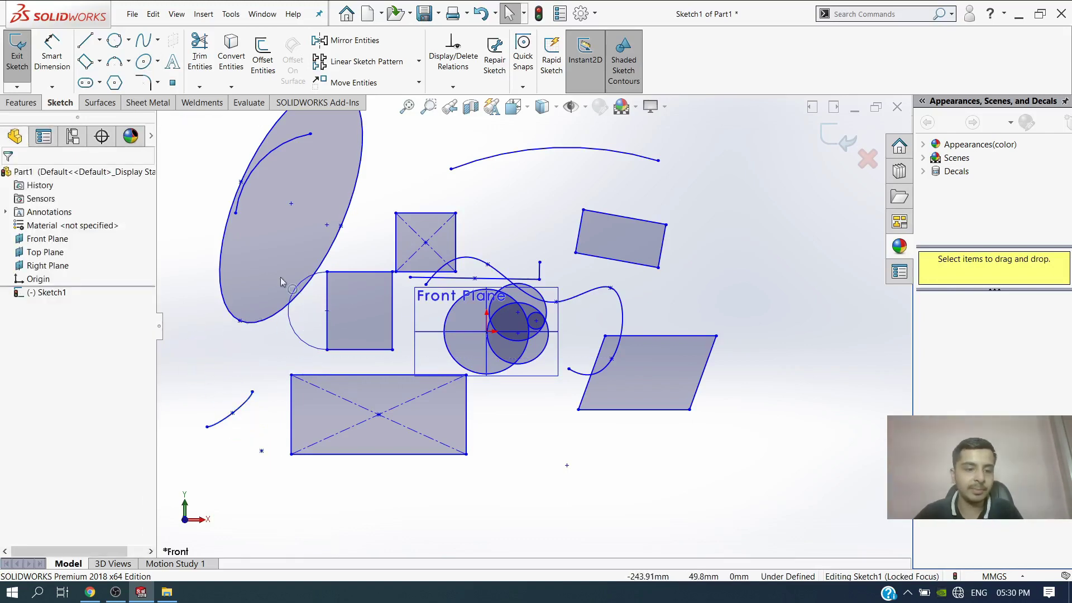
Add centre-aligned text 'Subscribe' along the long line, with Use document font unchecked.
click(168, 64)
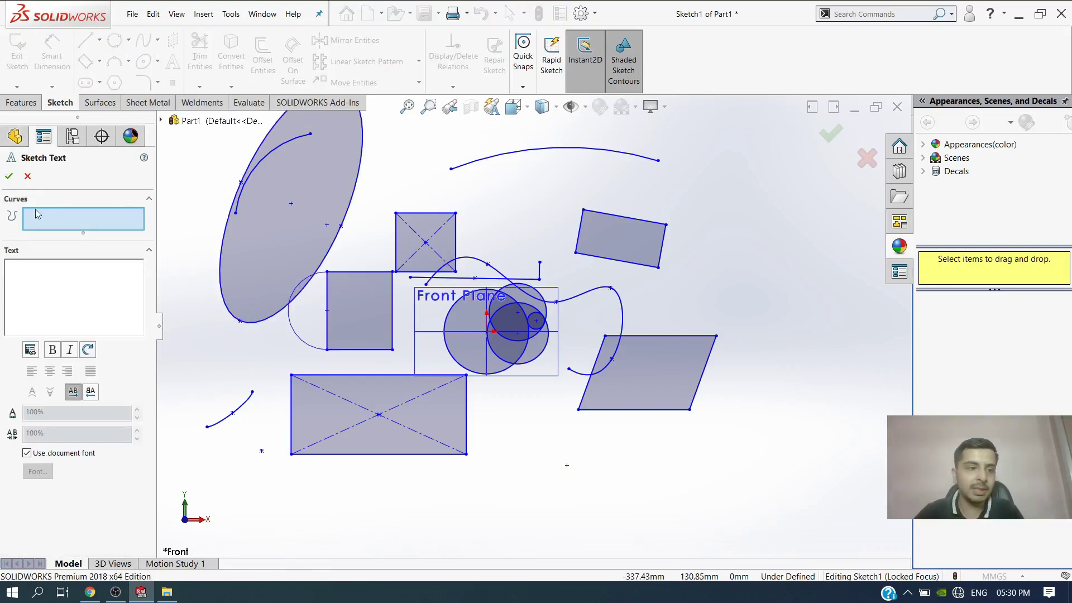
click(480, 280)
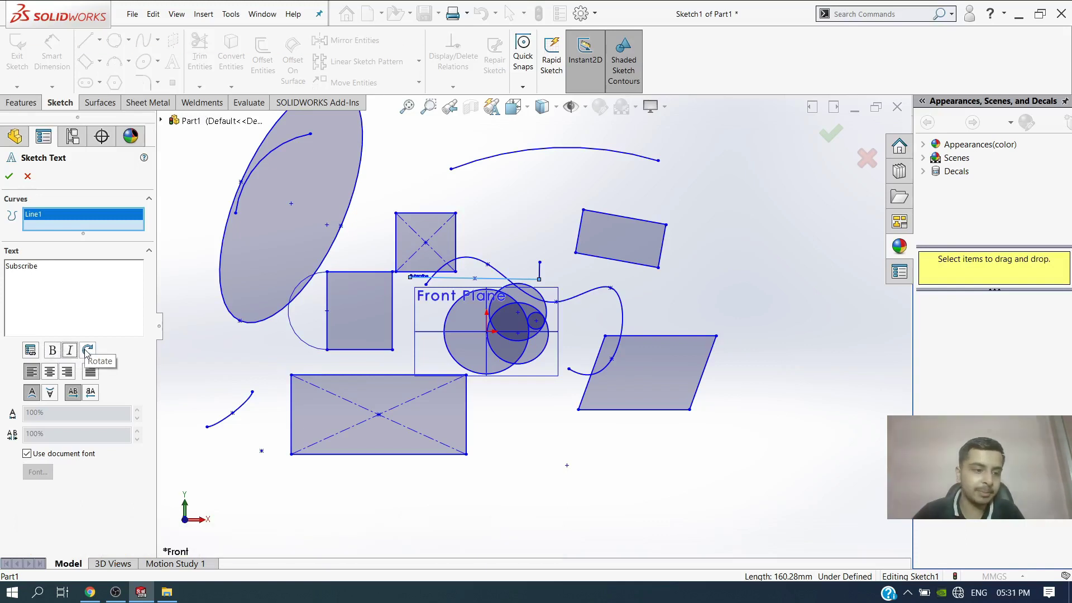
click(54, 377)
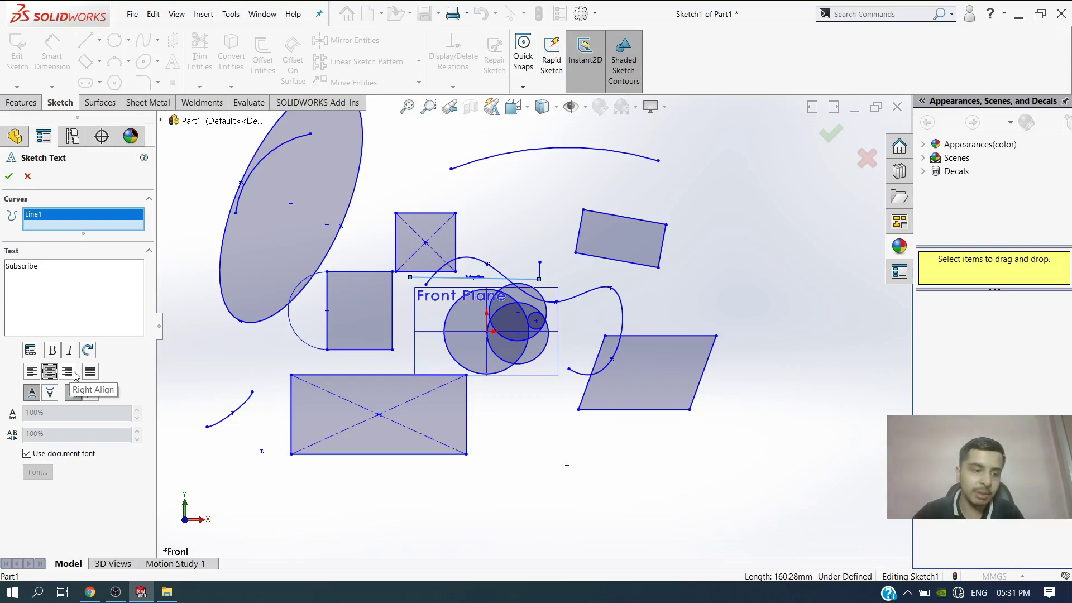
click(82, 458)
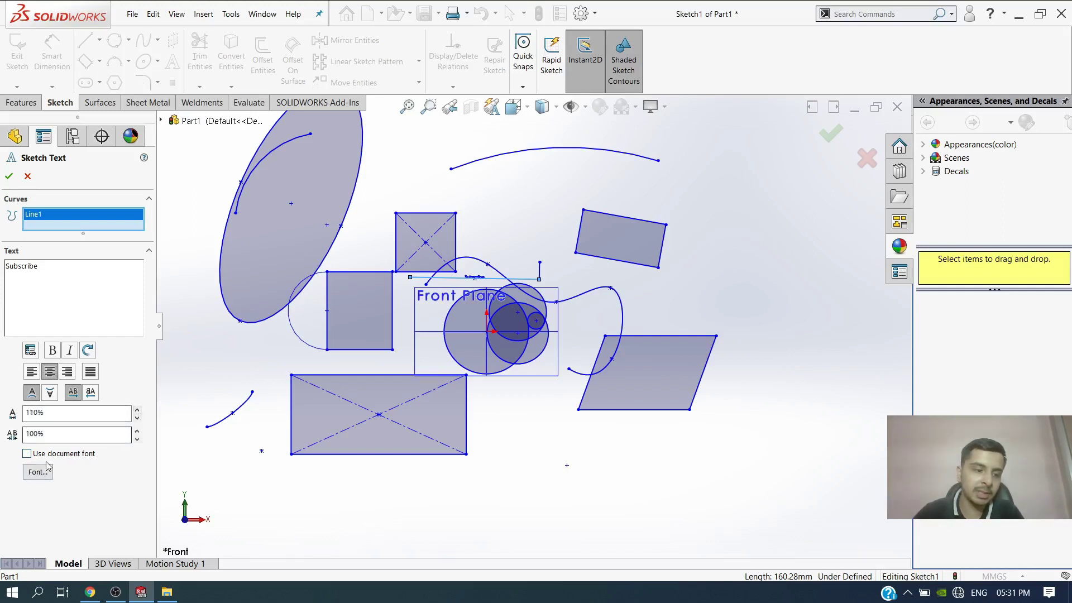
click(9, 175)
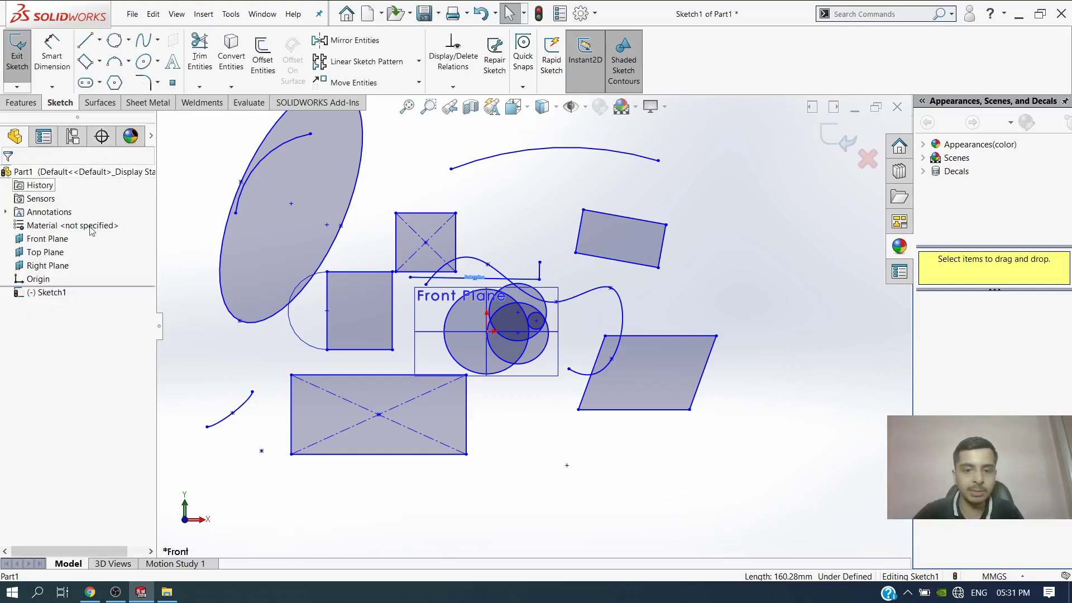
scroll(497, 302, down, 2)
scroll(508, 316, down, 2)
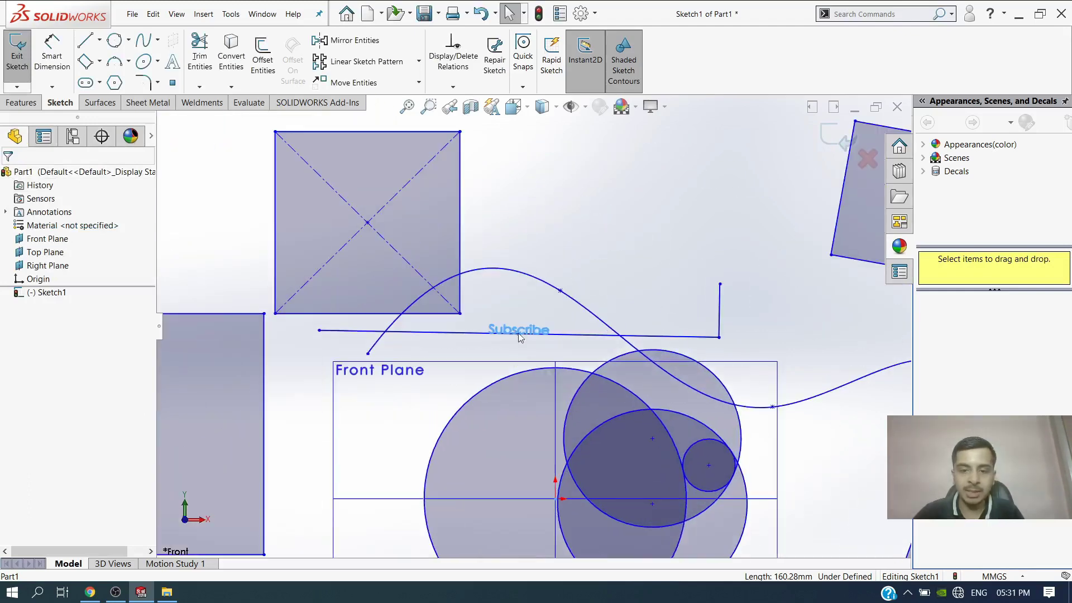
scroll(518, 327, down, 2)
scroll(517, 327, down, 3)
scroll(484, 329, down, 3)
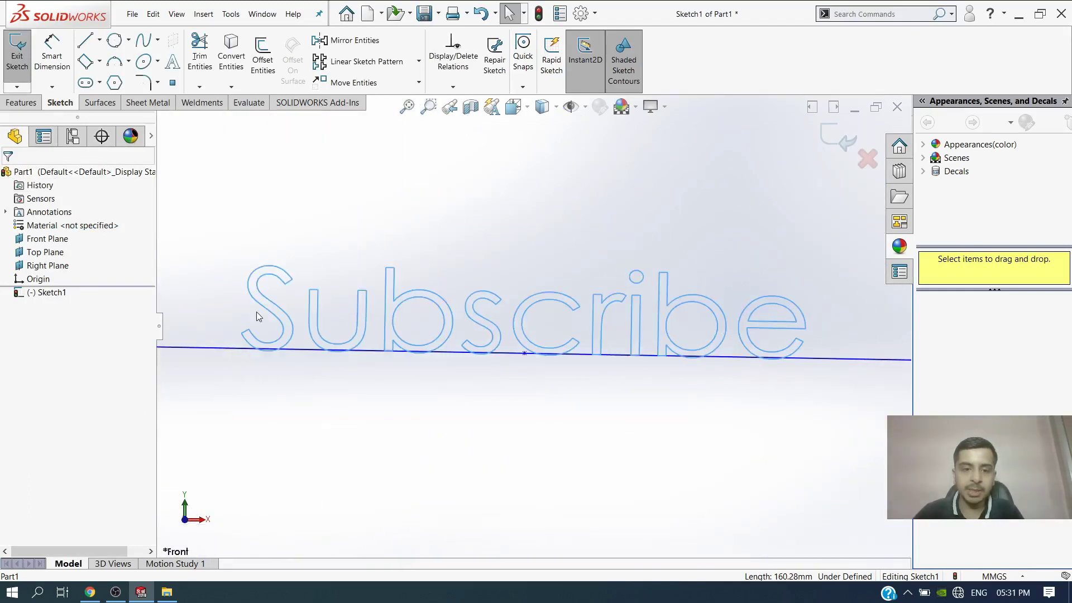
scroll(496, 265, up, 1)
scroll(496, 269, up, 3)
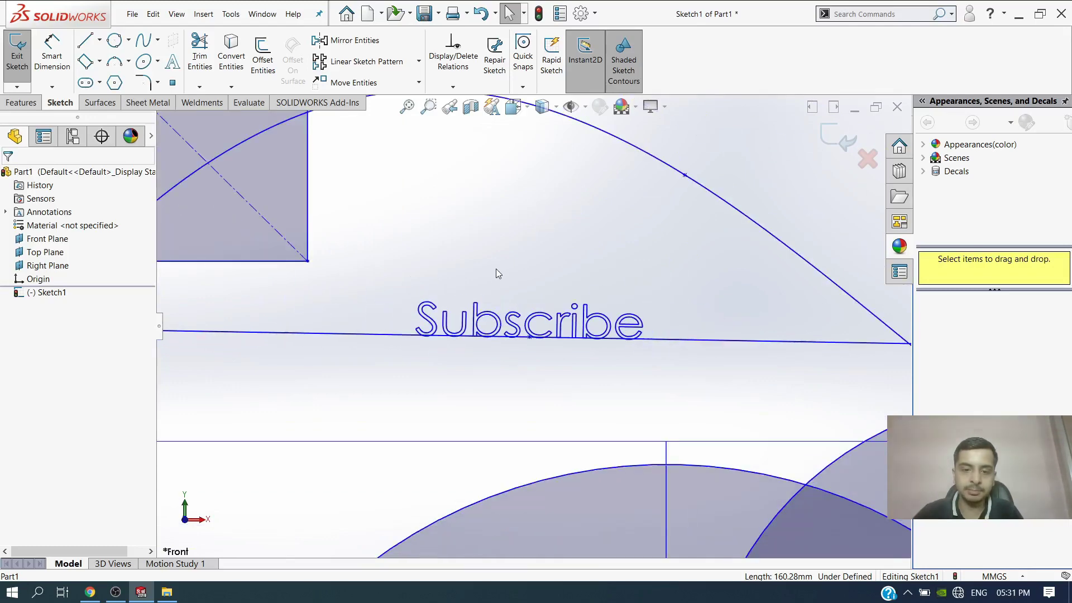
scroll(497, 270, up, 4)
scroll(498, 270, up, 2)
Draw a vertical Straight Slot on the left side of the sketch.
key(f)
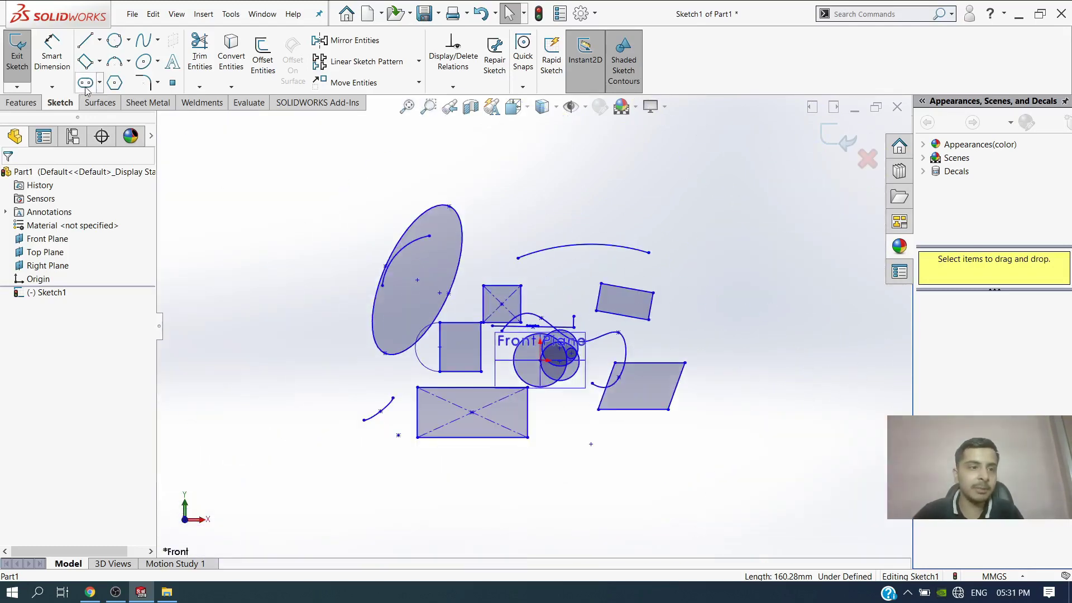
click(86, 86)
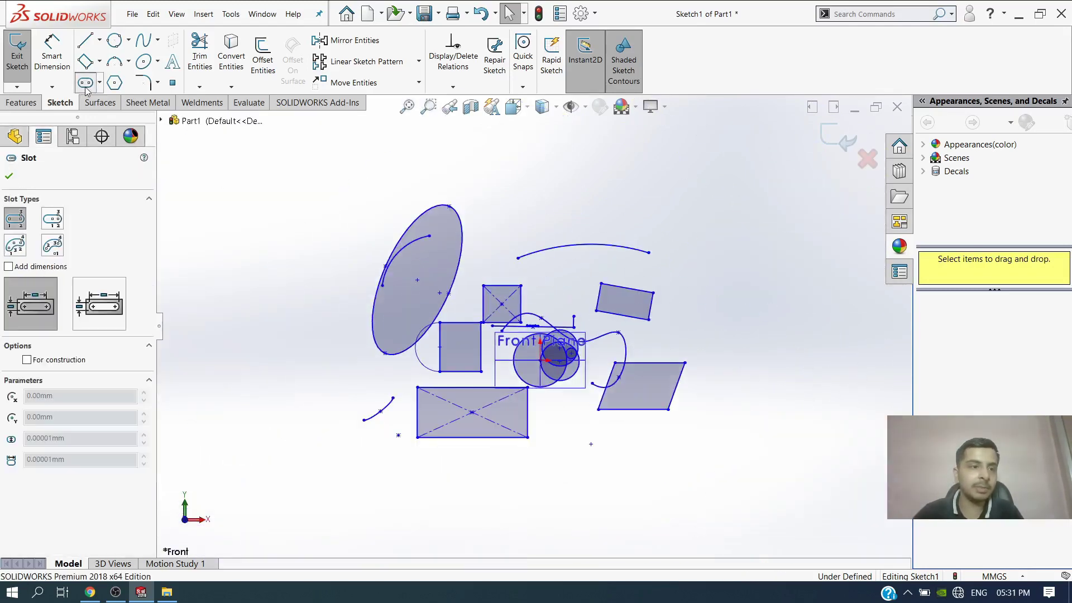
click(302, 236)
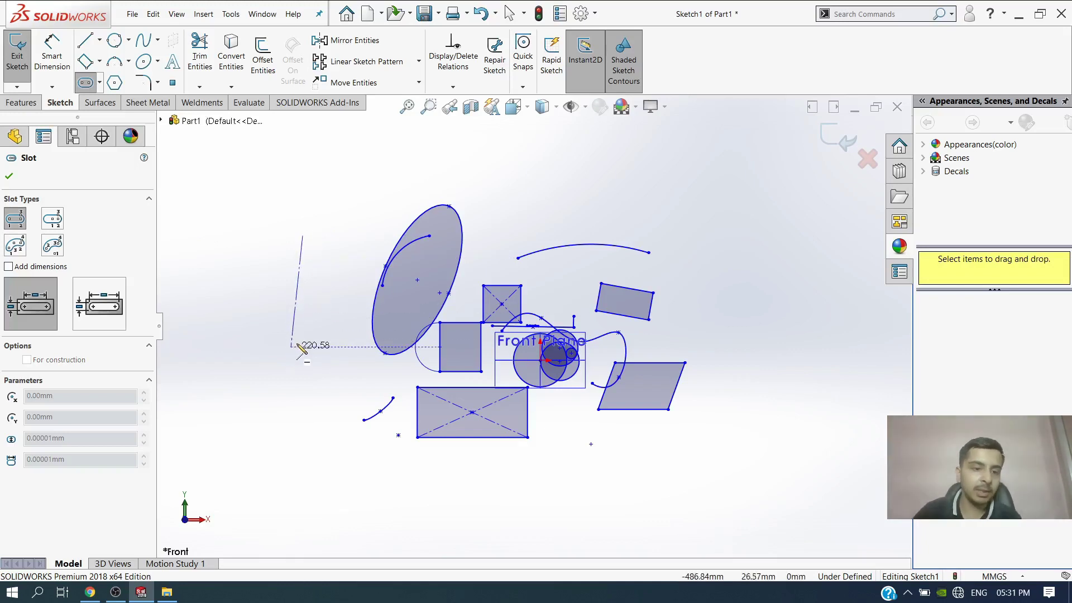
click(15, 221)
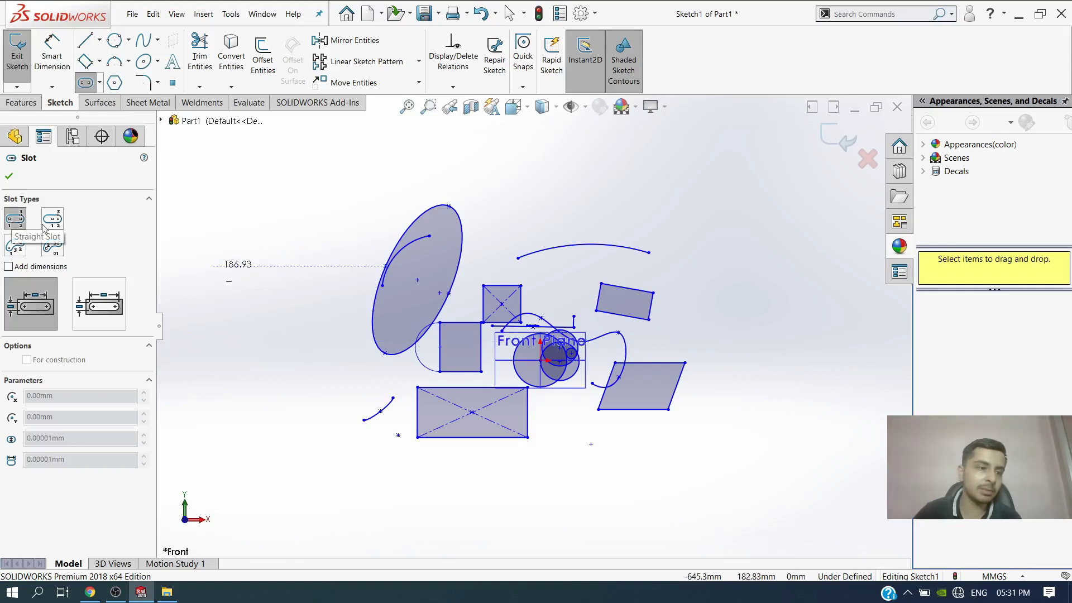
click(302, 322)
click(311, 282)
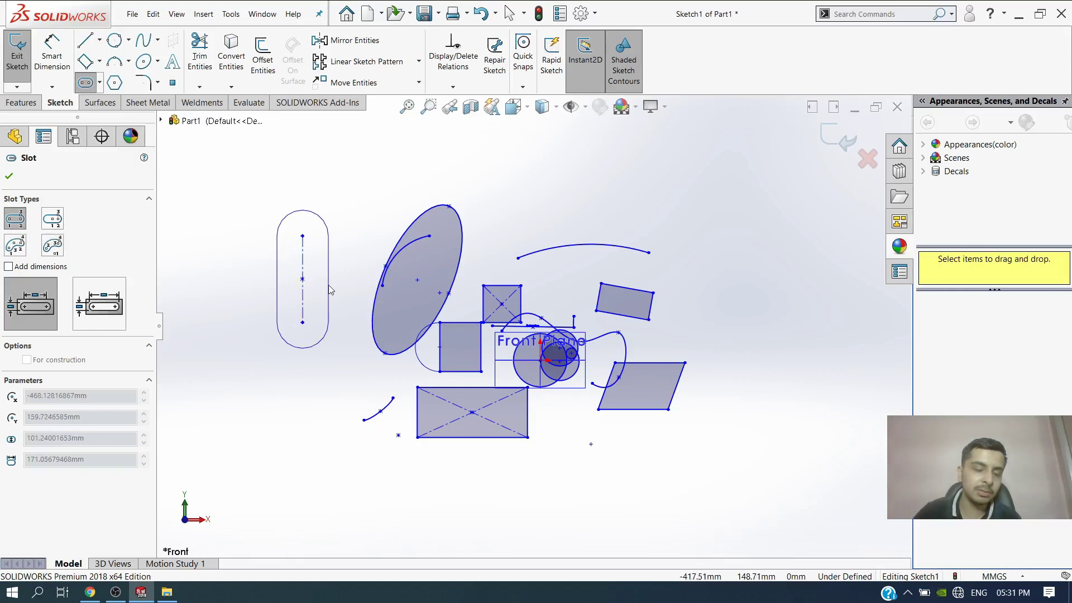
click(329, 286)
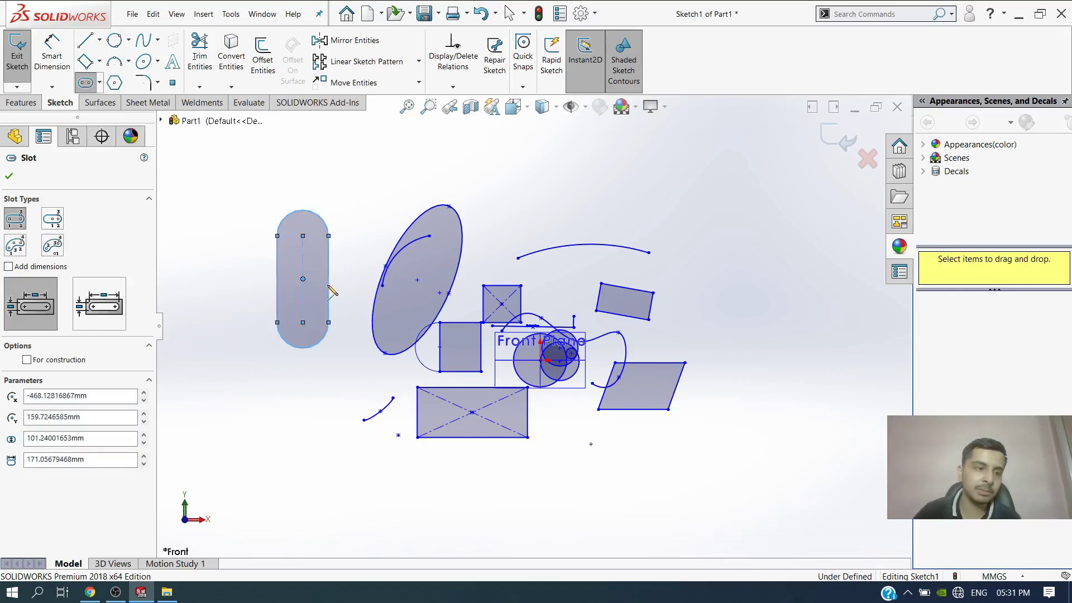
Draw a vertical Centerpoint Straight Slot to the left of the first slot.
click(52, 220)
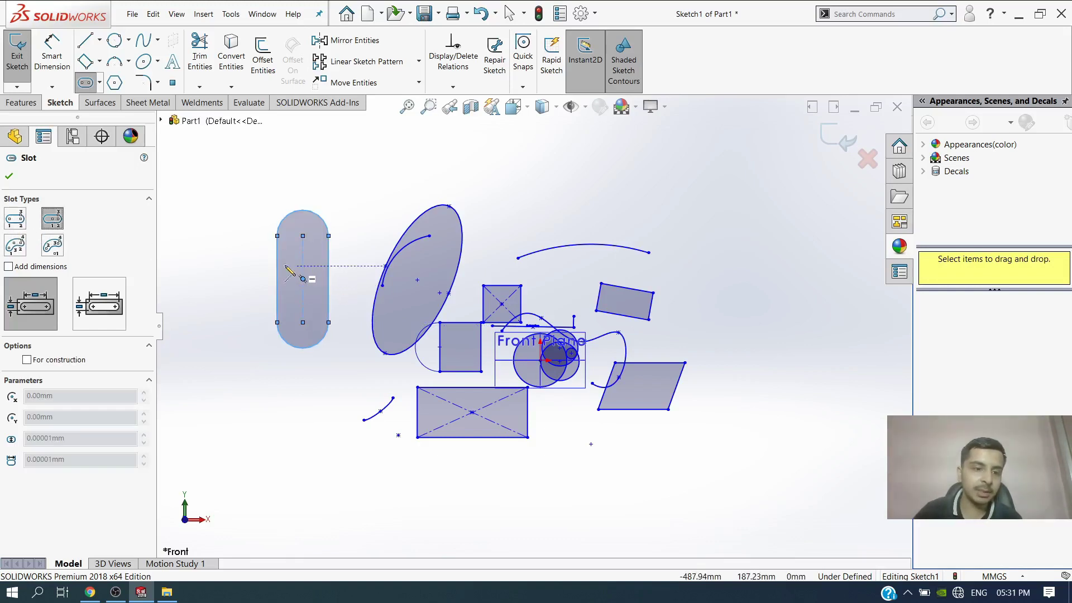
click(210, 280)
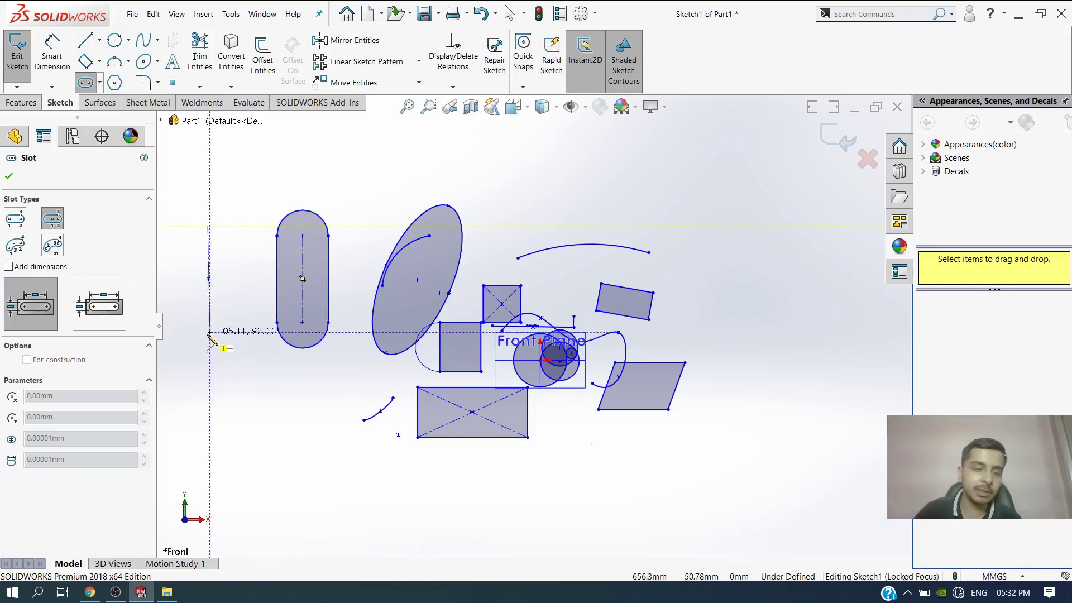
click(209, 333)
click(210, 361)
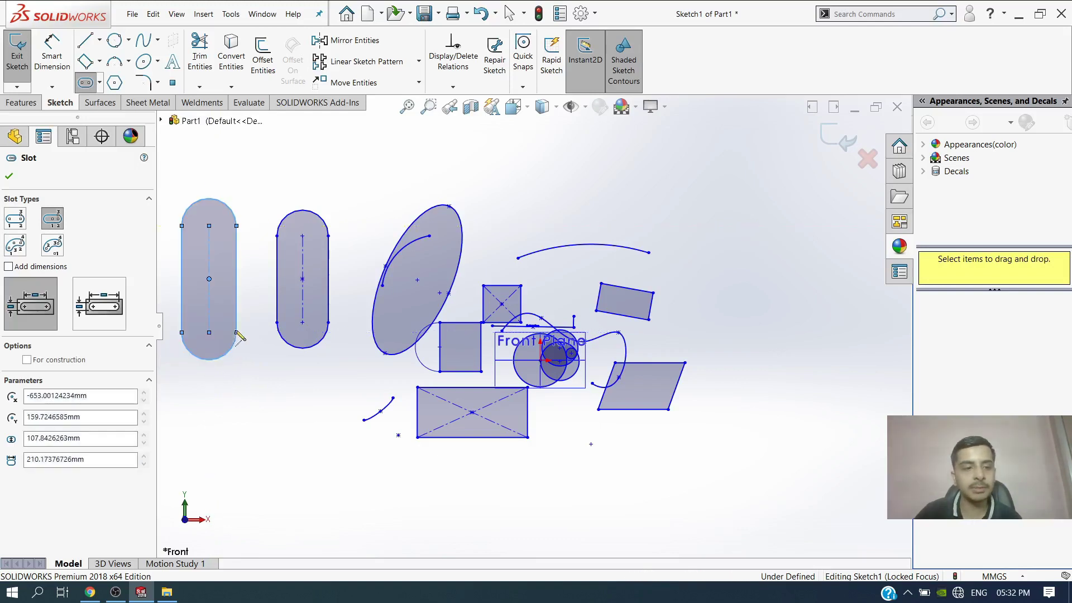
click(19, 245)
Draw a 3 Point Arc Slot across the top right of the sketch.
click(592, 198)
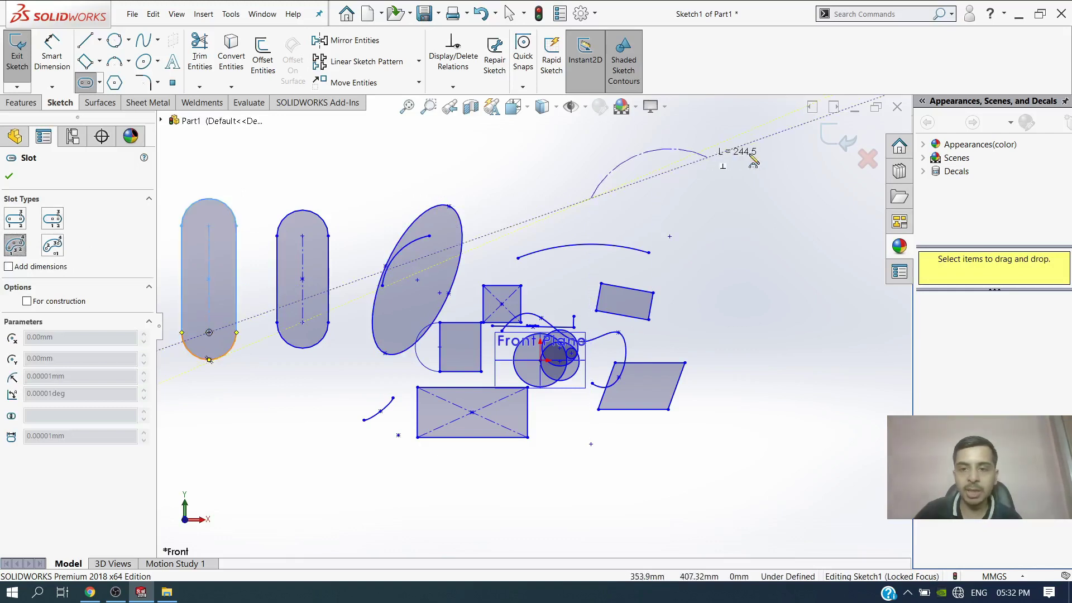
click(782, 153)
click(677, 136)
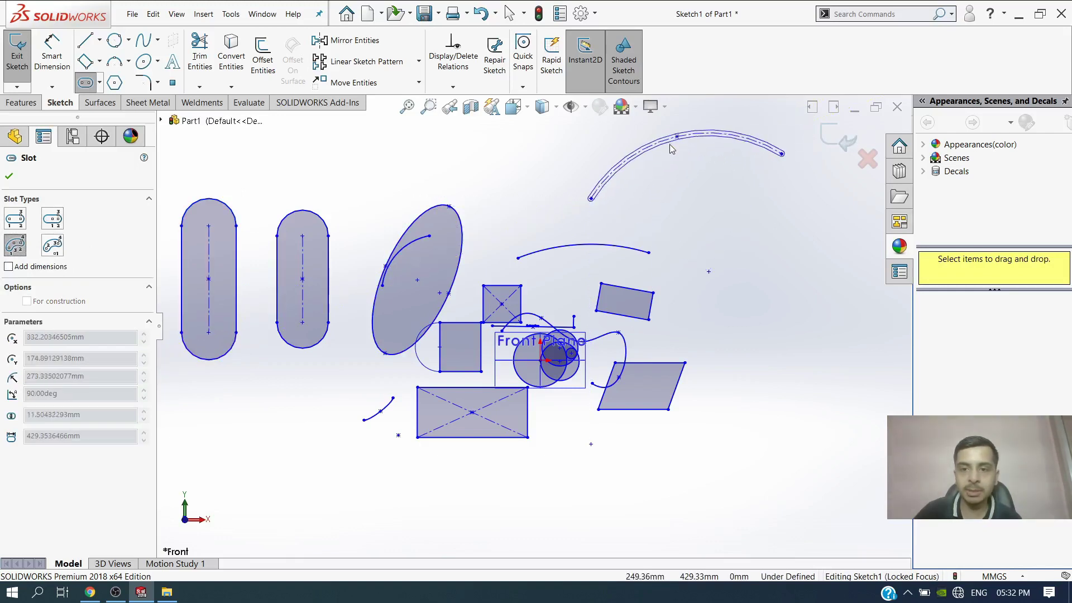
click(678, 166)
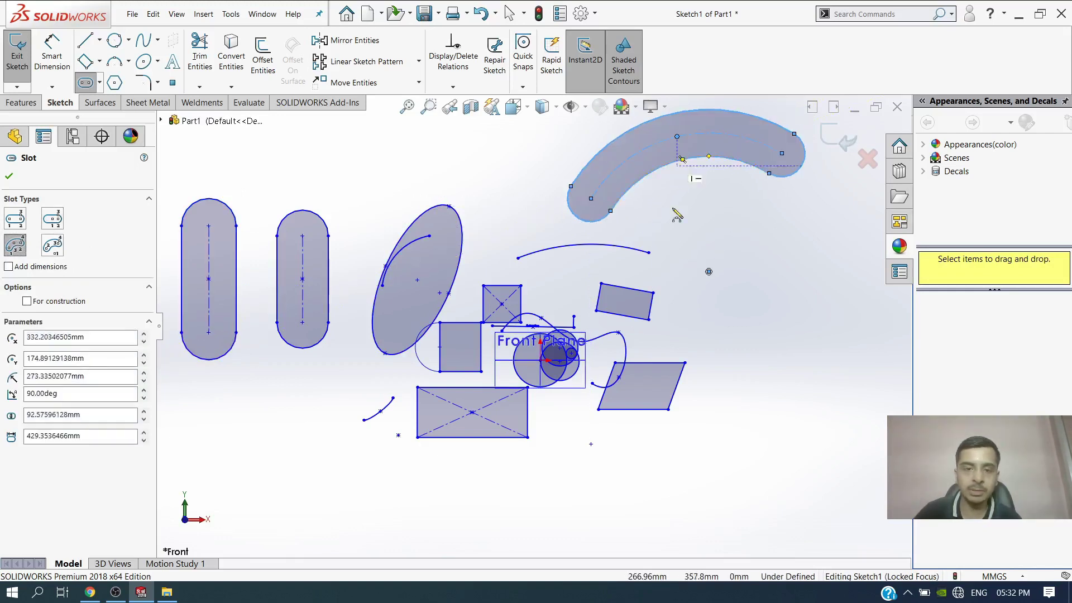
Draw a Centerpoint Arc Slot on the right, set as construction geometry.
click(56, 251)
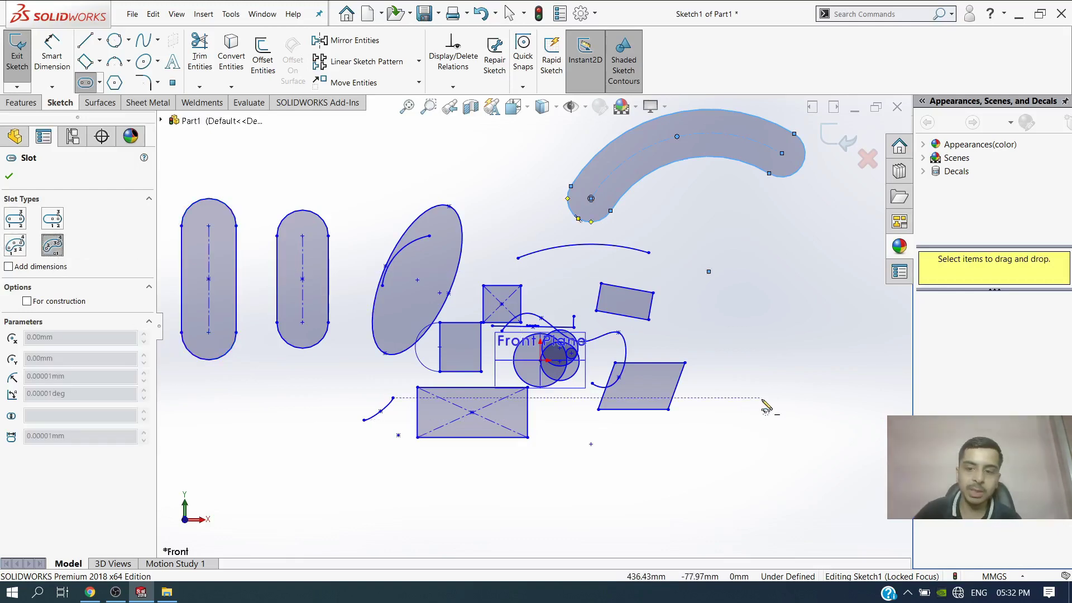
click(801, 363)
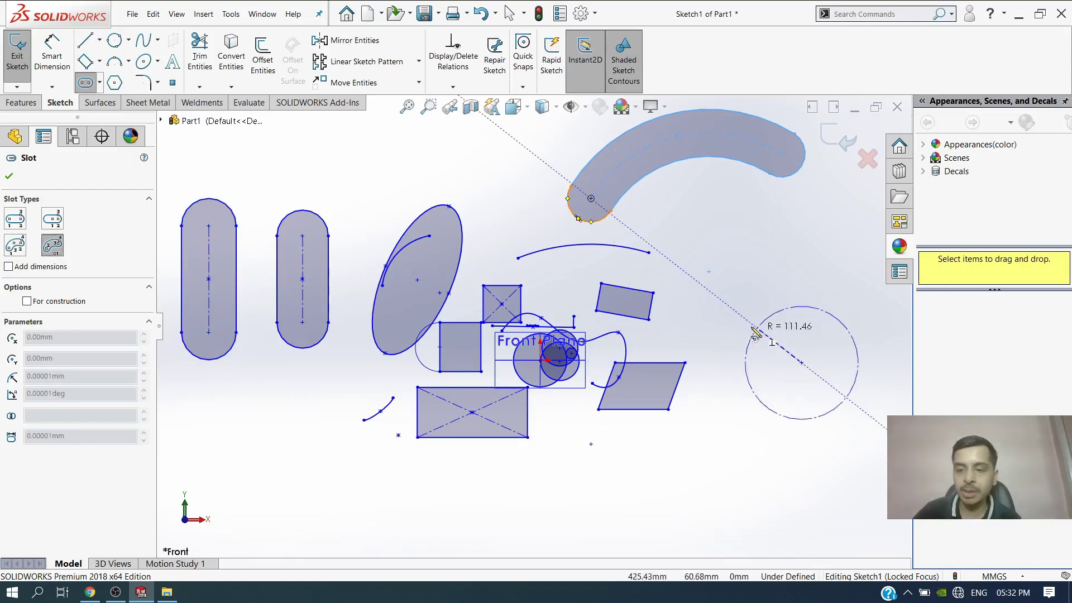
click(743, 268)
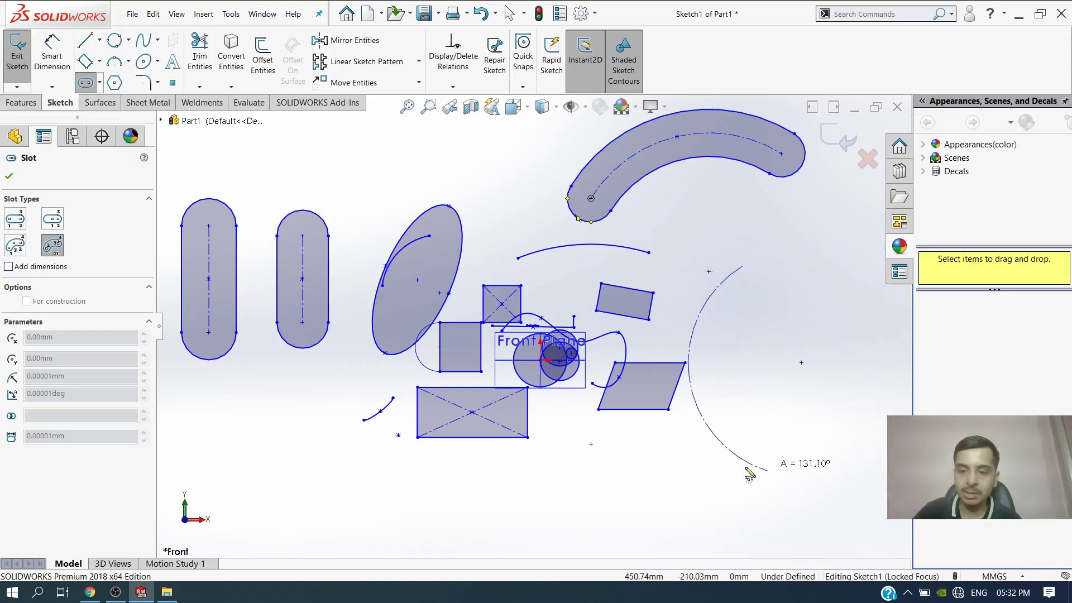
click(697, 402)
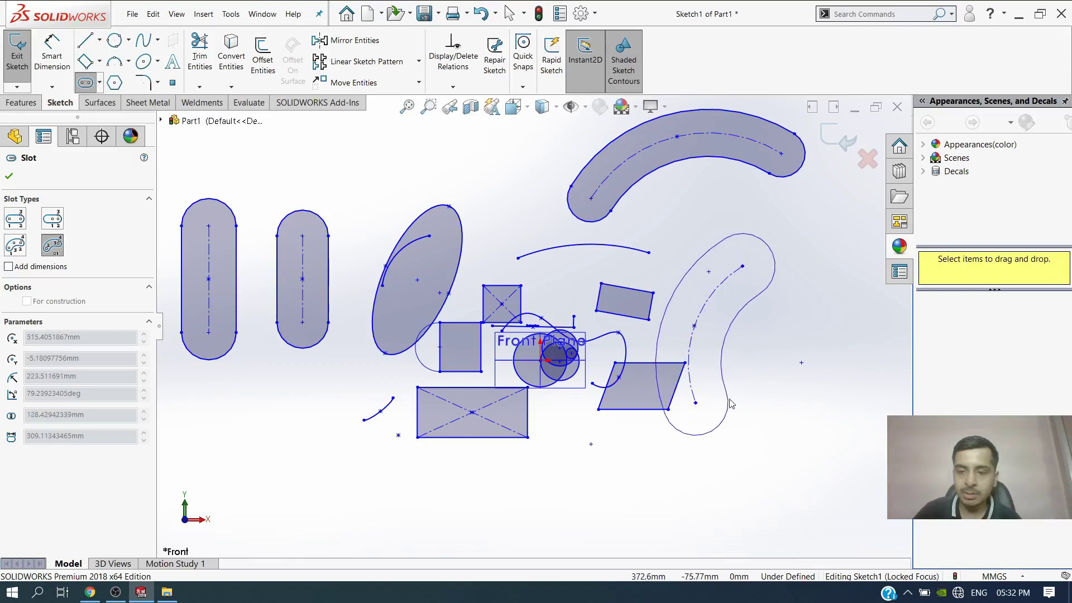
click(731, 403)
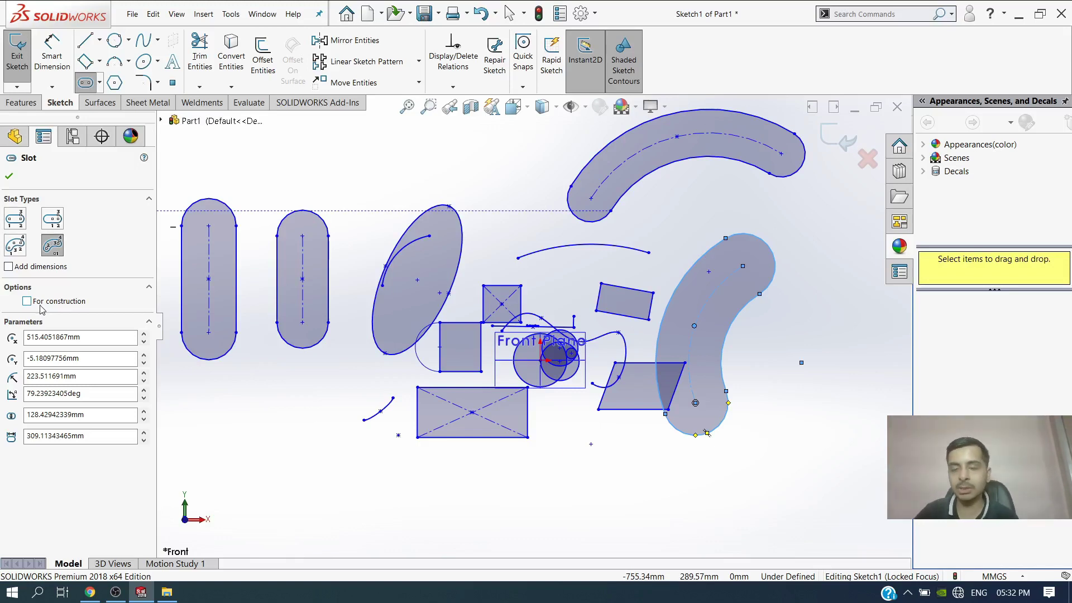
click(42, 303)
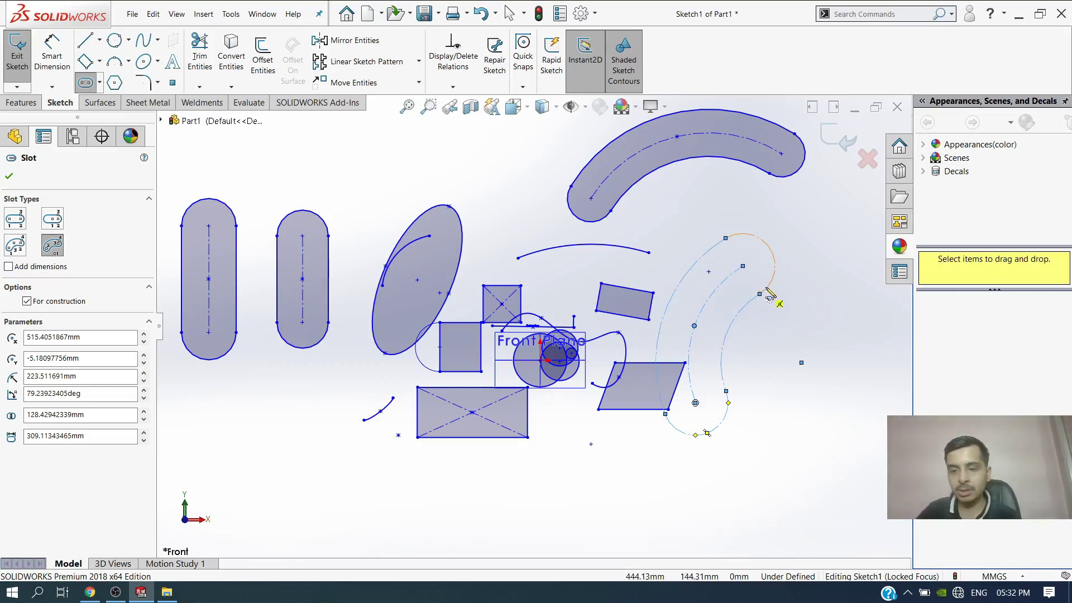
click(8, 176)
click(114, 84)
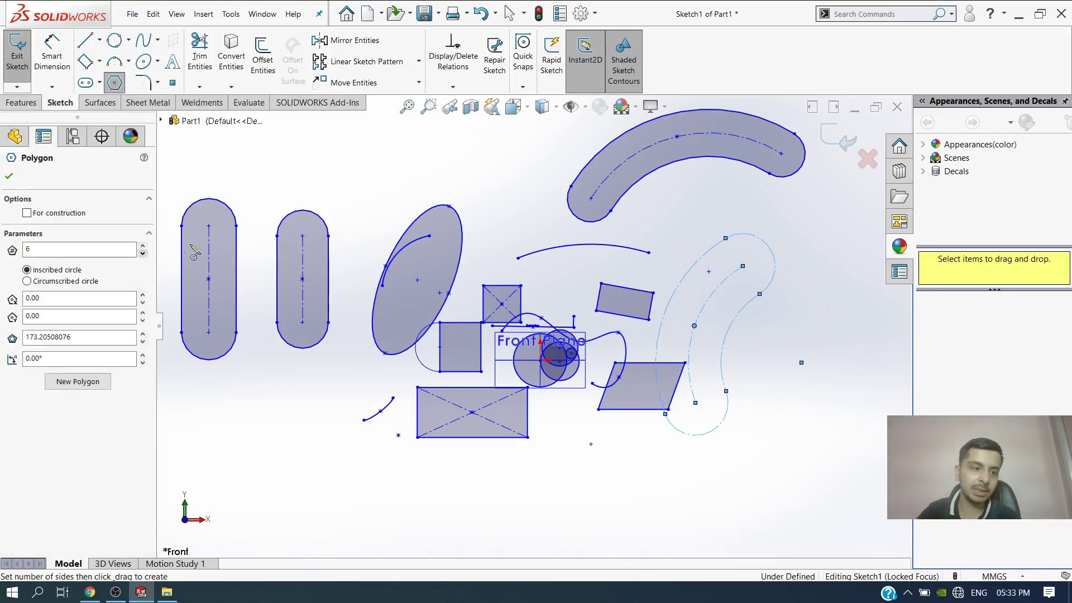
Draw a hexagon centred at the upper left, above the slots.
key(z)
key(z)
click(361, 167)
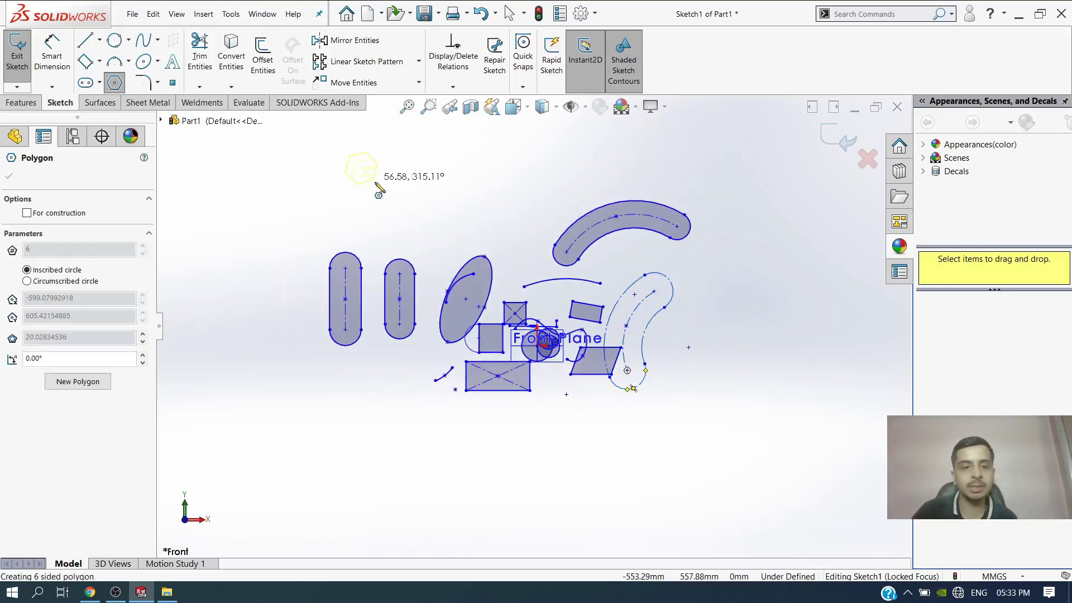
click(363, 212)
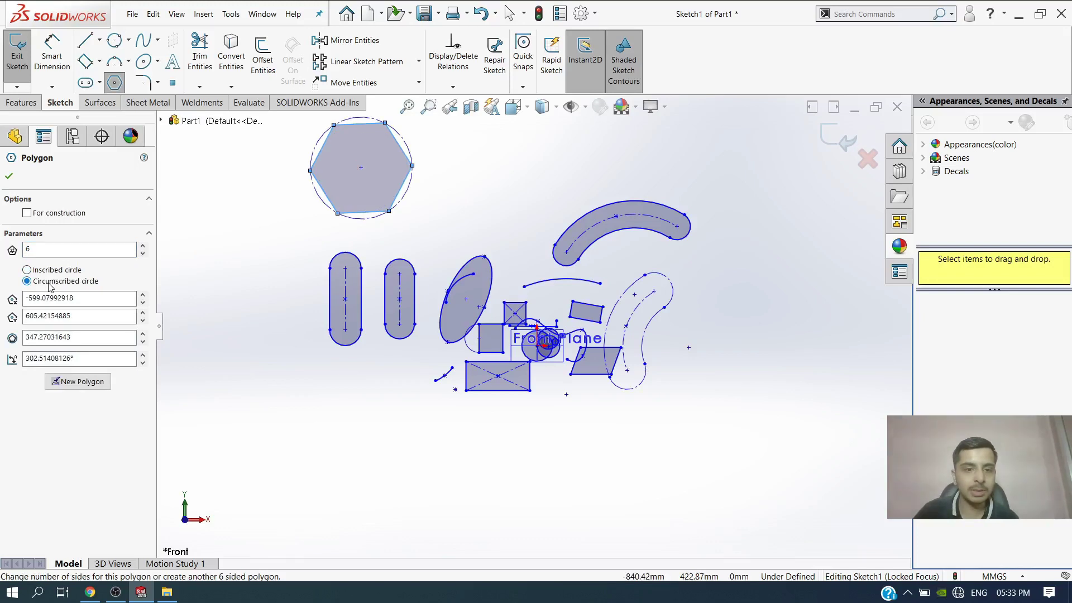
click(8, 176)
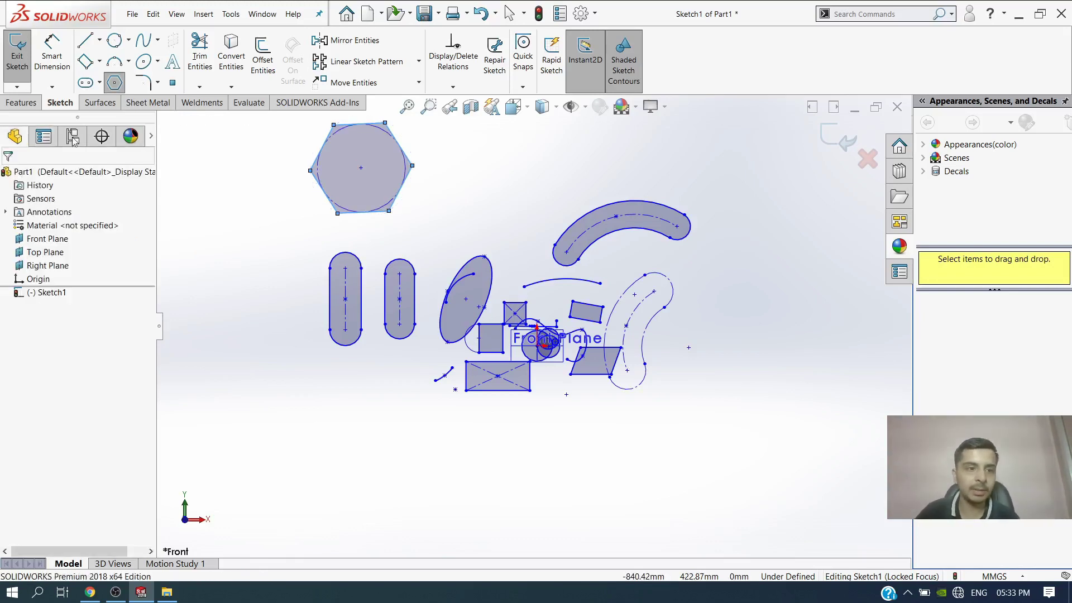
Fillet the square's top-left corner with a 39.43 mm radius.
click(151, 85)
scroll(513, 304, down, 5)
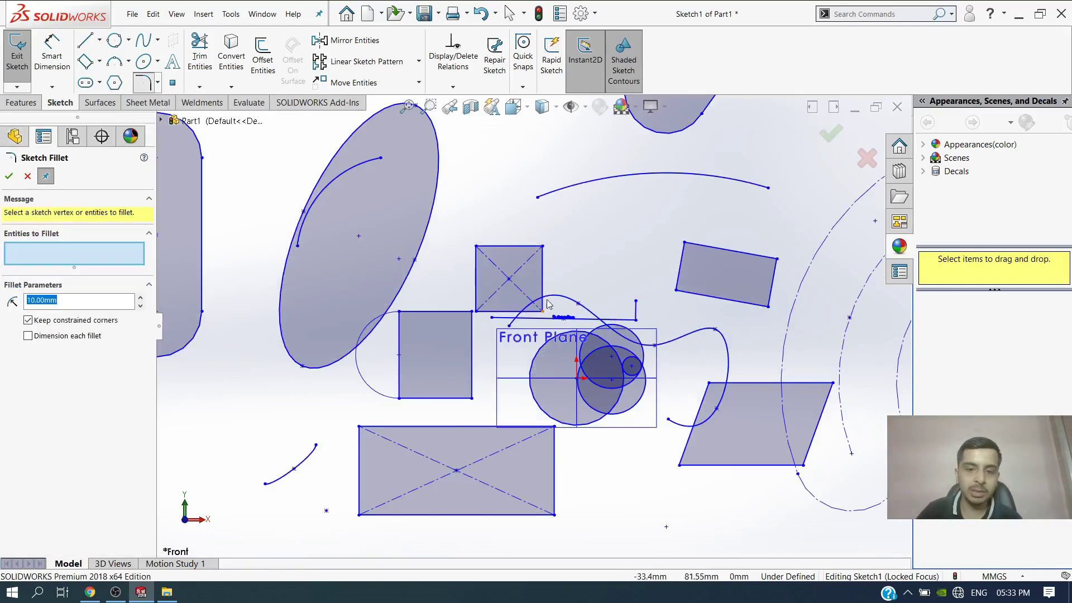
scroll(513, 304, down, 5)
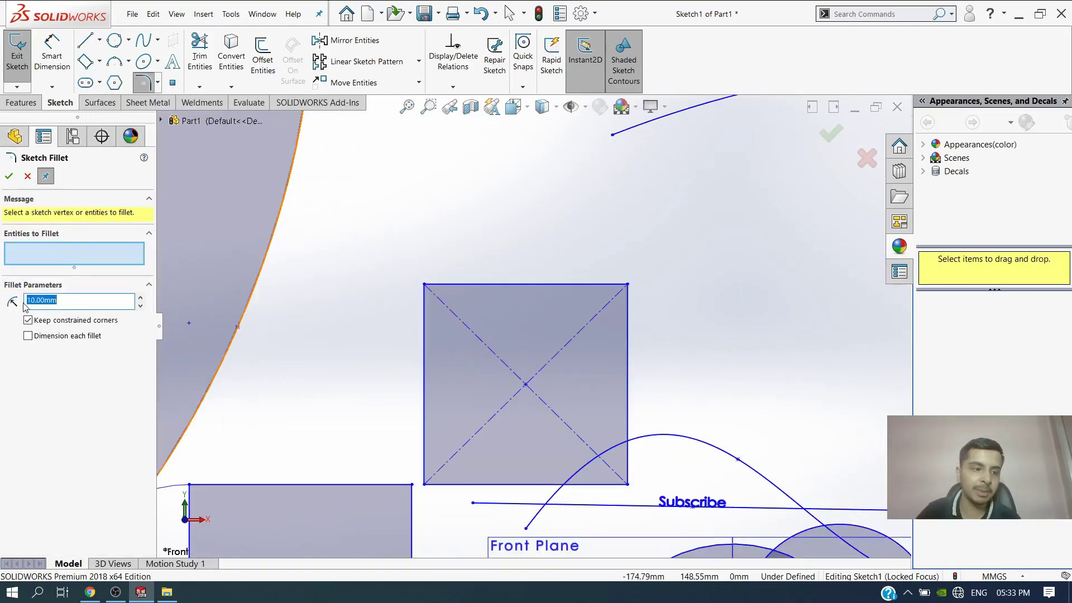
click(442, 286)
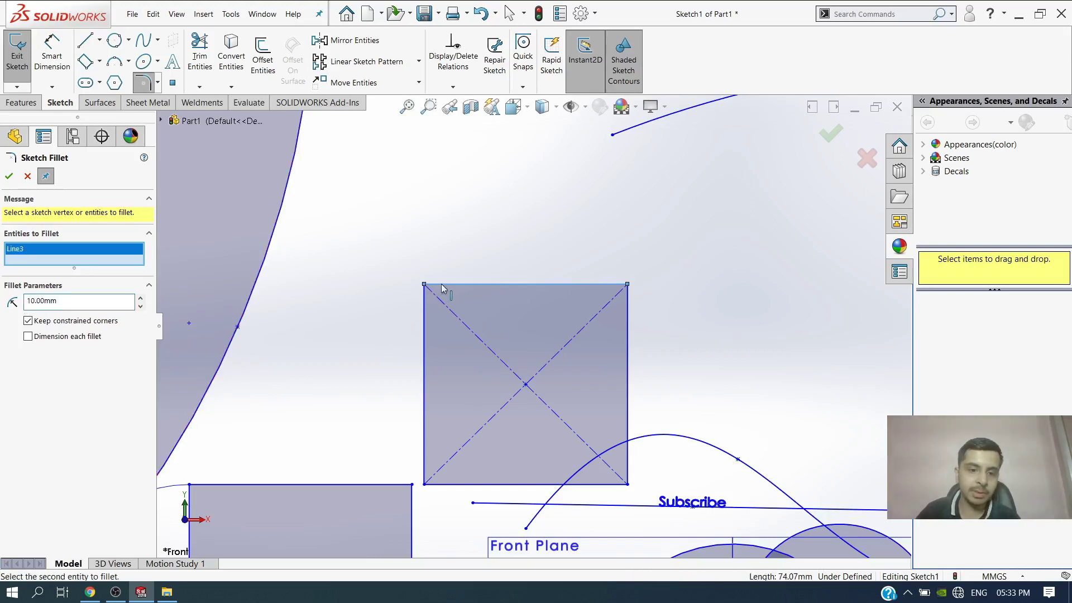
click(425, 302)
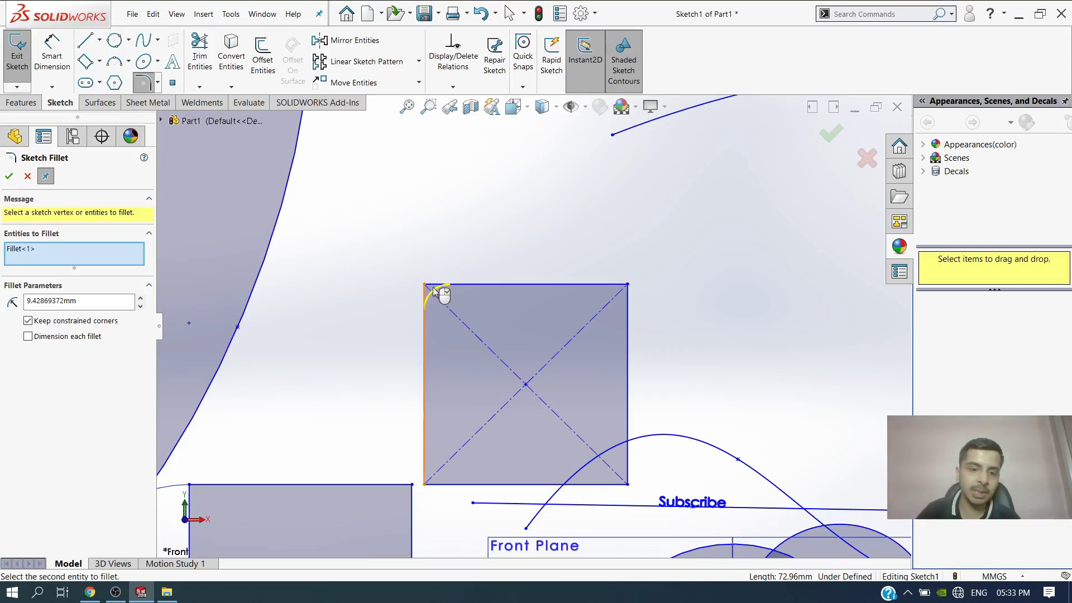
click(141, 299)
click(141, 299)
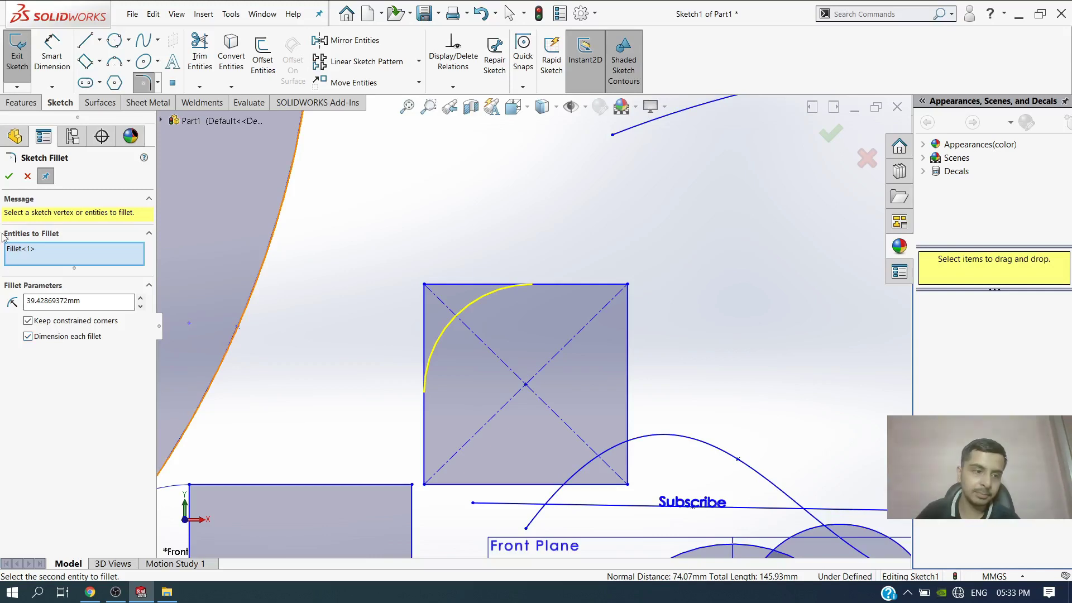
click(10, 176)
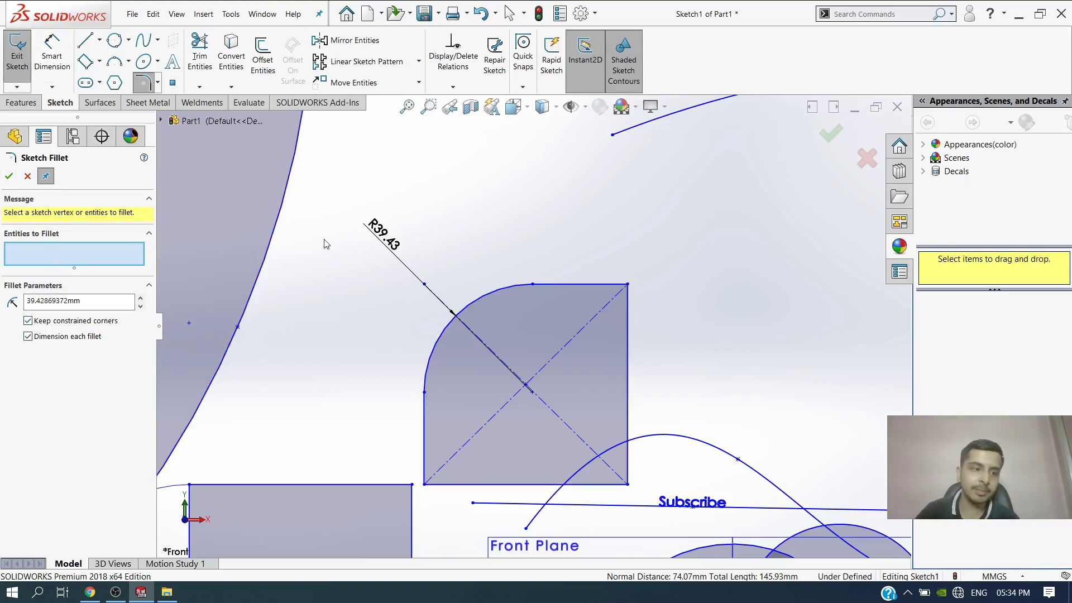
Fillet the square's top-right corner with a 9.43 mm radius.
click(608, 286)
click(629, 311)
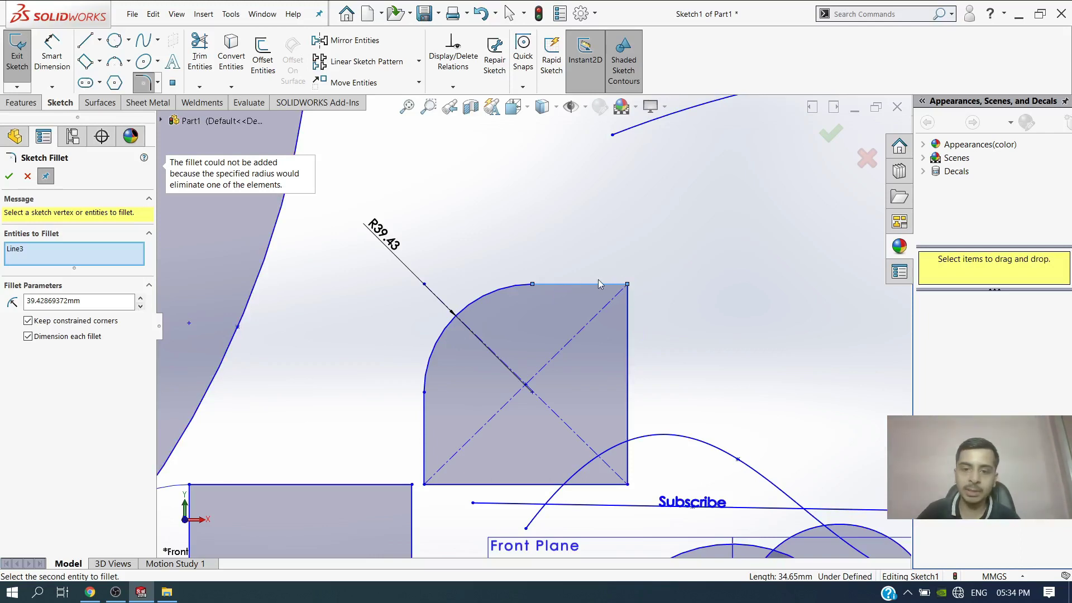
click(141, 306)
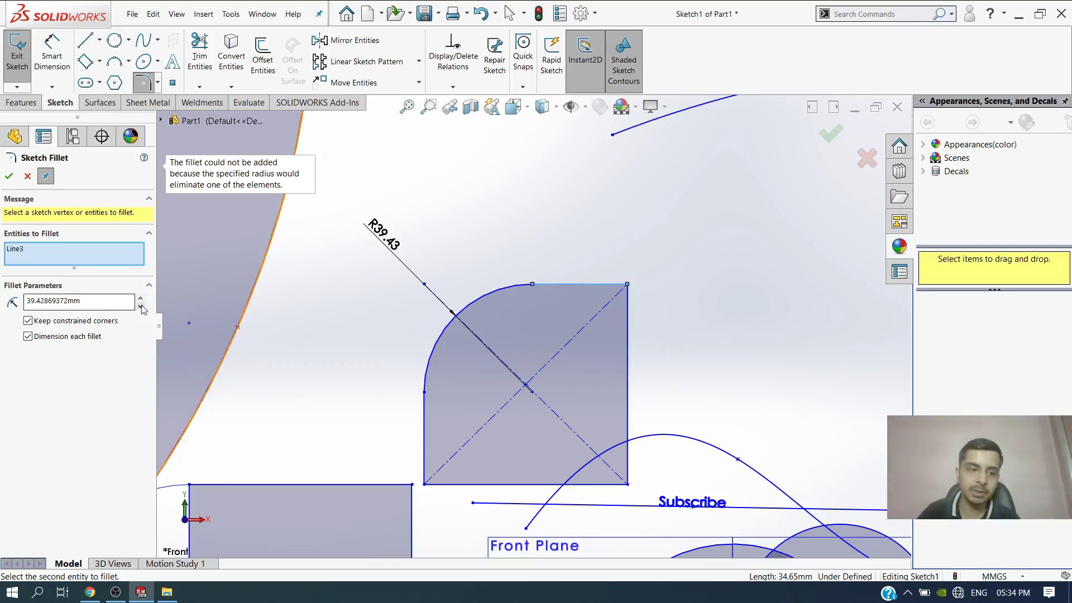
click(141, 307)
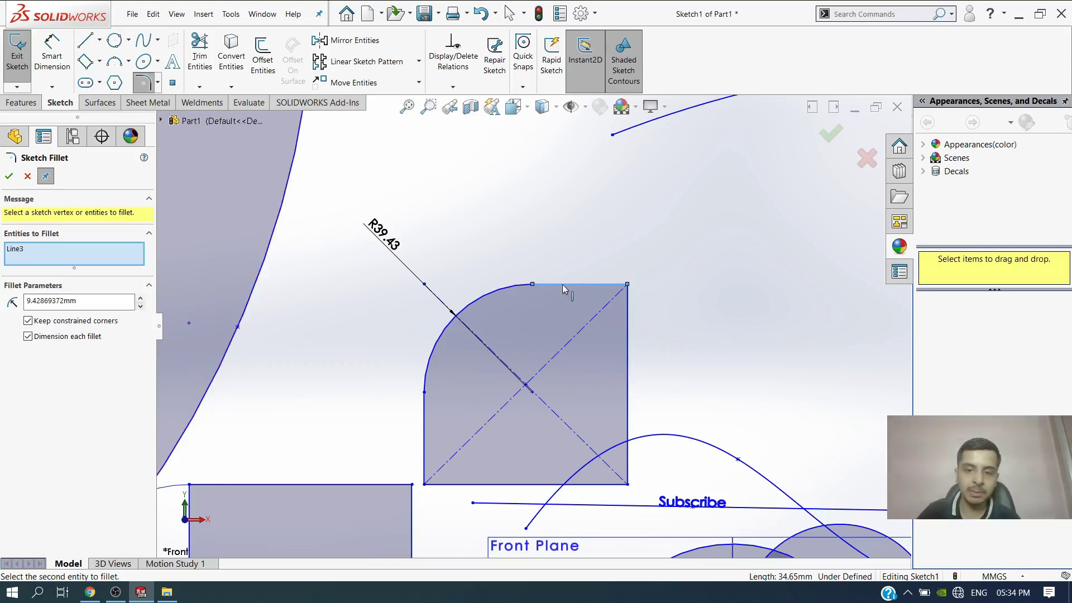
click(629, 329)
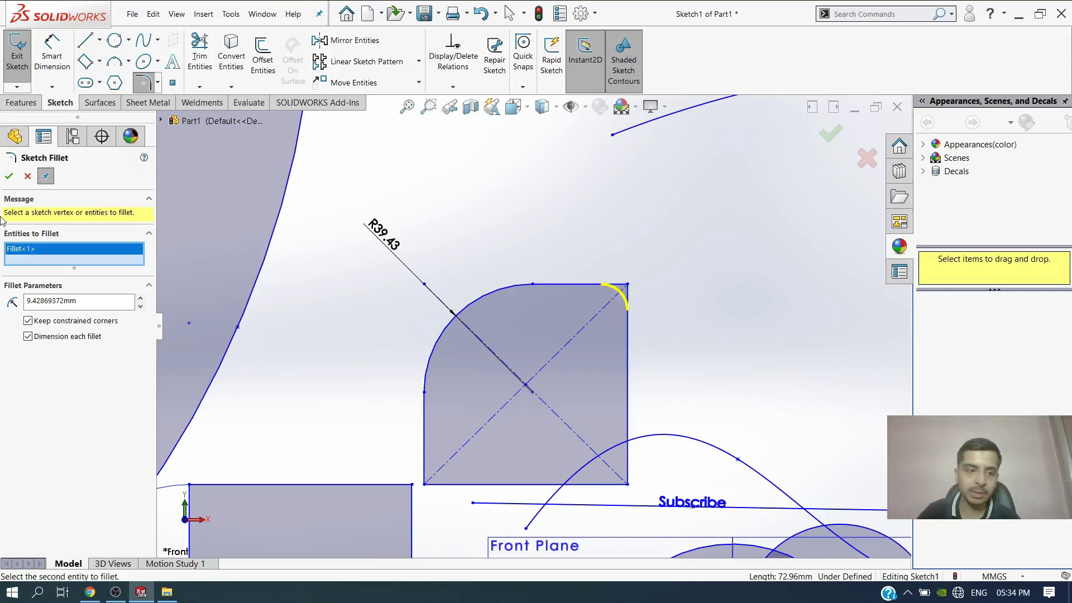
click(13, 175)
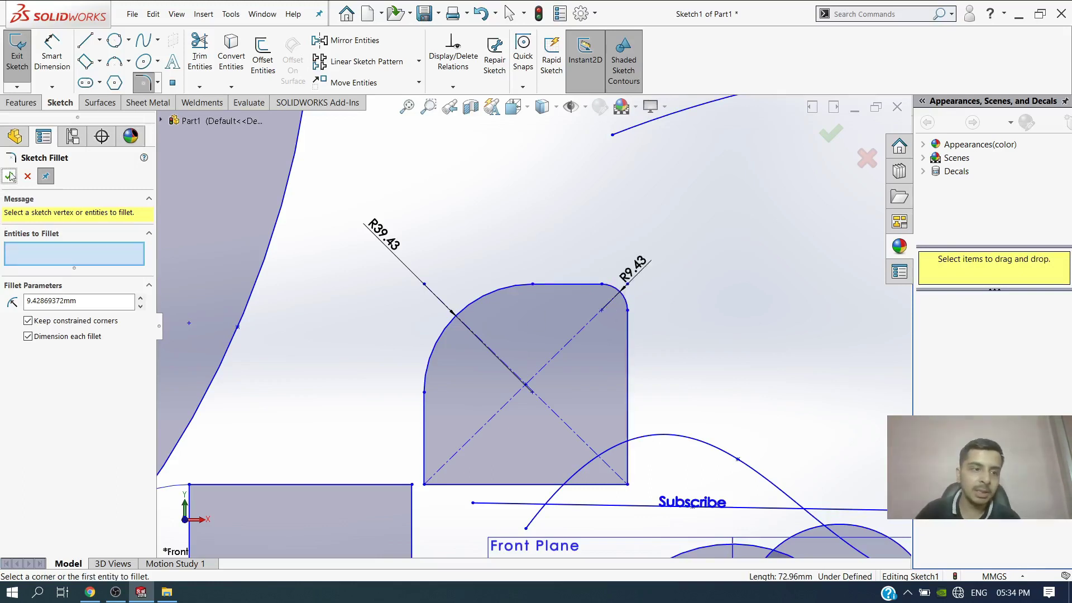
key(Escape)
Set up Sketch Chamfer as Distance-distance with equal 10 mm distances.
click(158, 83)
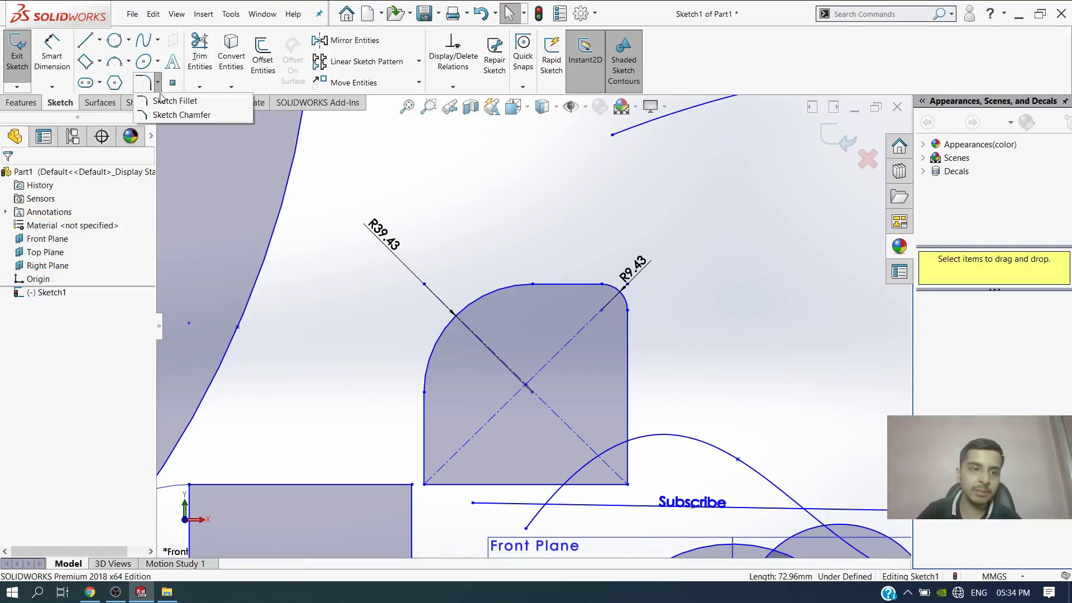
click(165, 115)
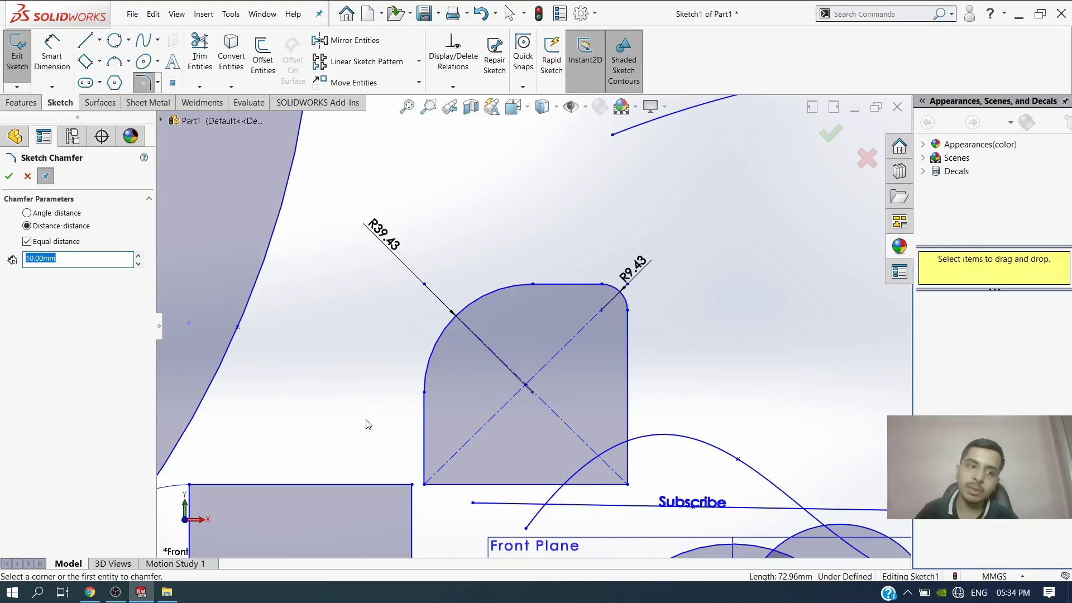
click(27, 214)
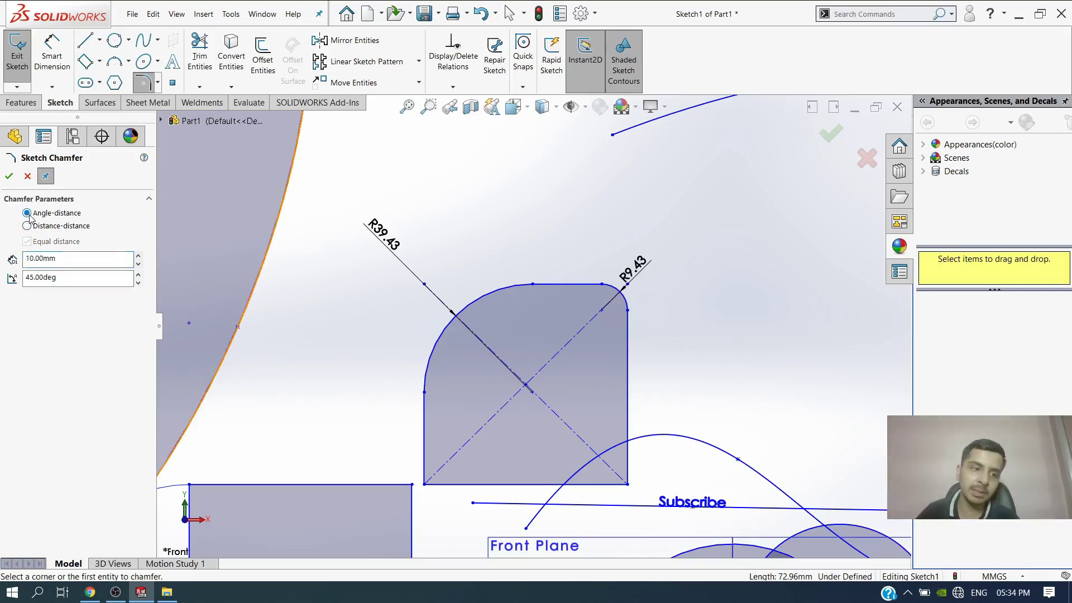
click(50, 227)
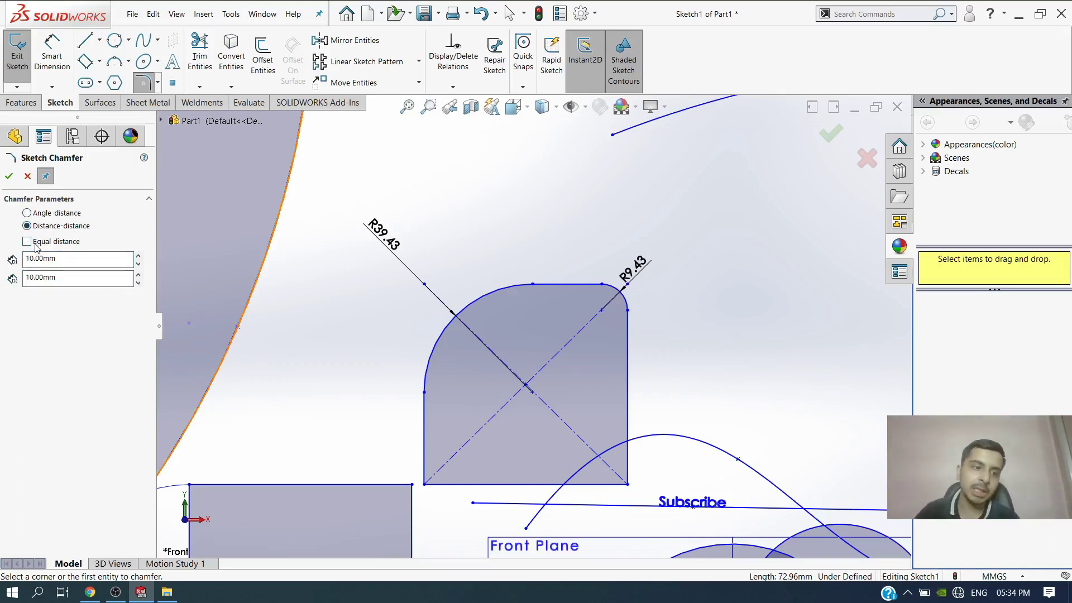
click(35, 246)
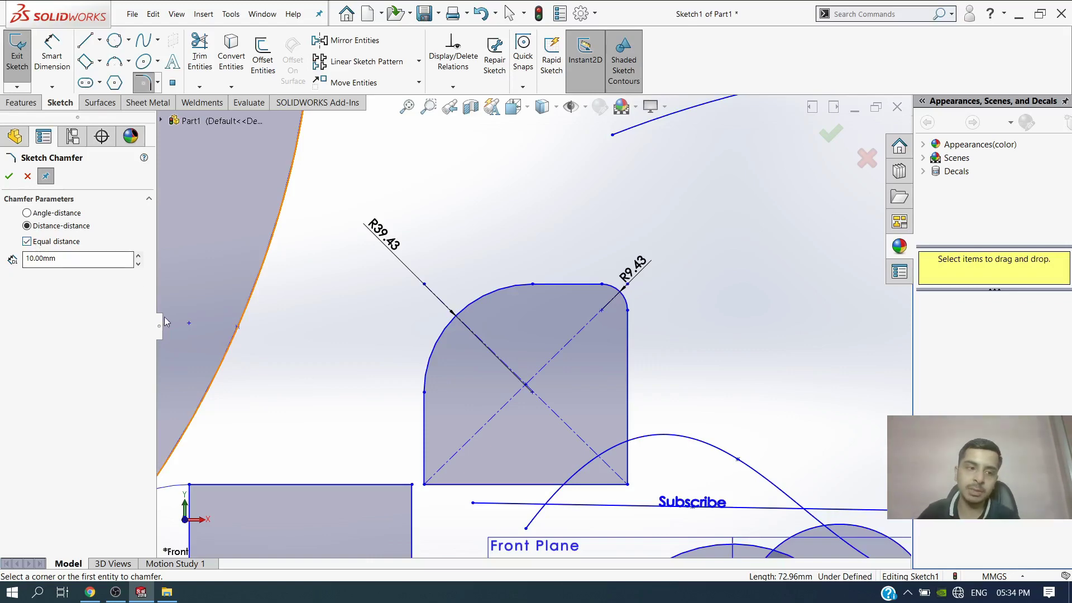
Chamfer the bottom-right corner by picking its bottom and right edges.
click(611, 486)
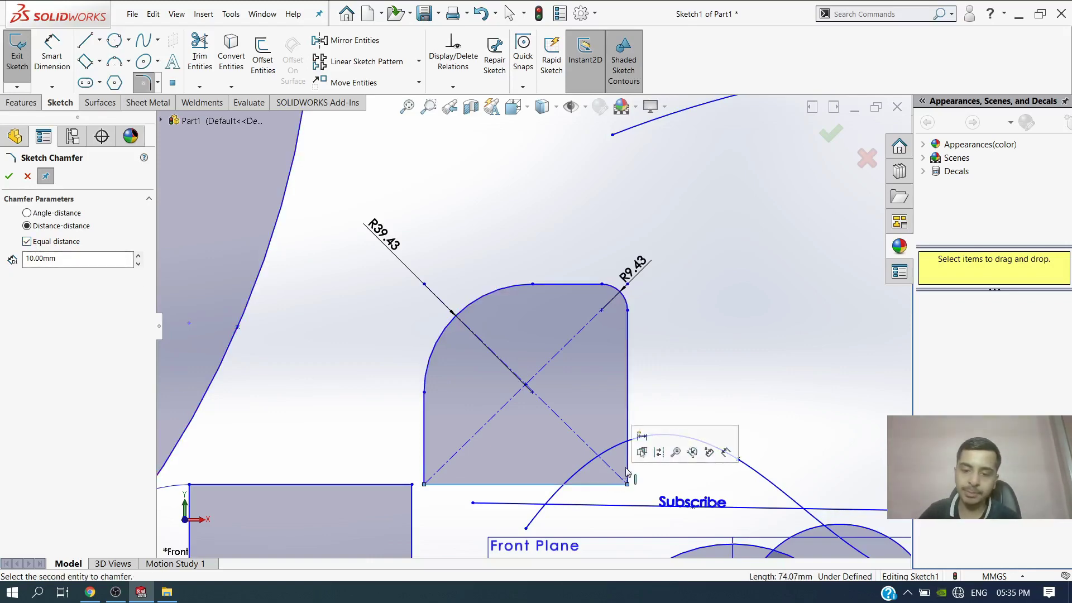
click(627, 473)
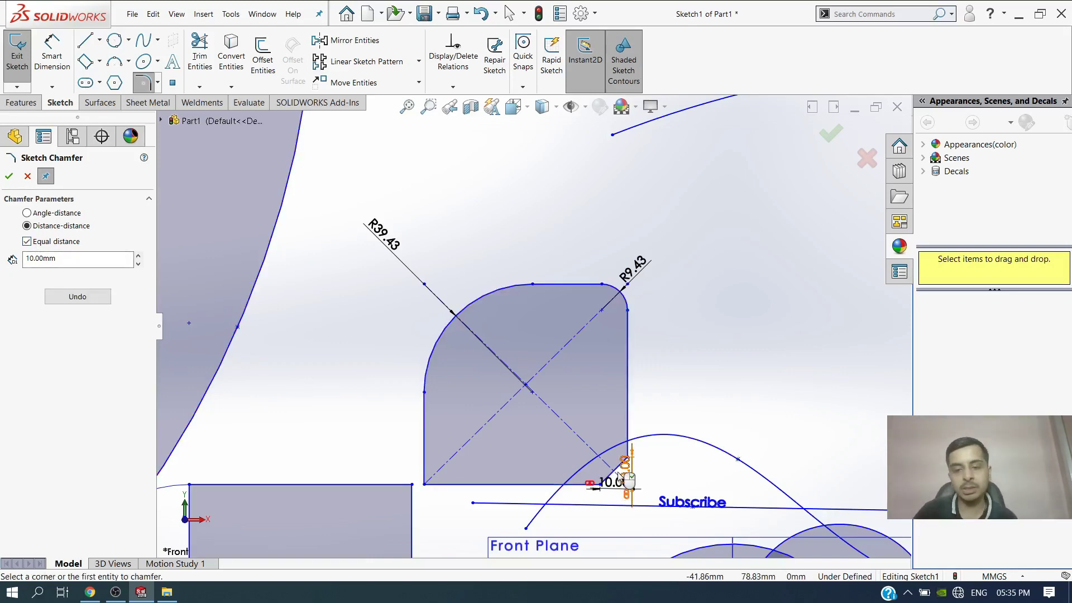
scroll(625, 485, down, 4)
scroll(618, 319, down, 2)
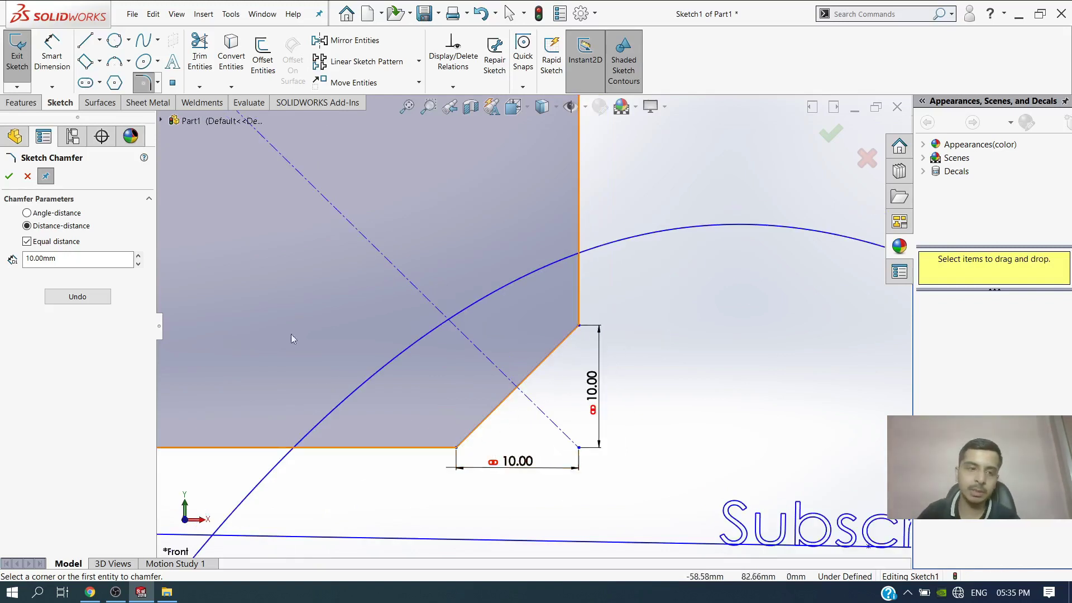
click(9, 176)
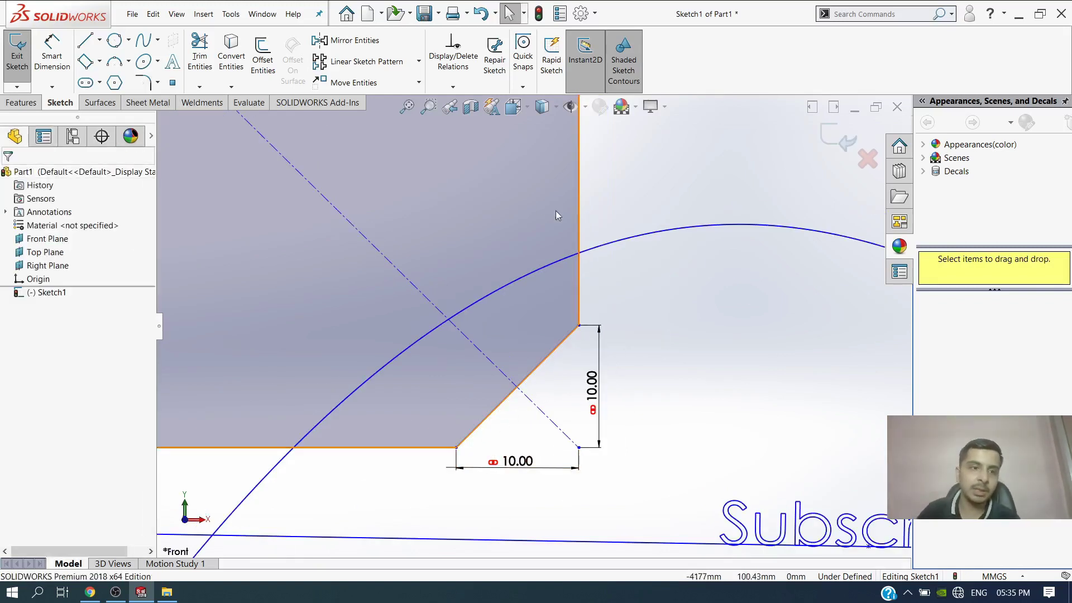
scroll(558, 218, up, 3)
scroll(564, 229, up, 3)
scroll(564, 230, up, 3)
scroll(564, 231, up, 2)
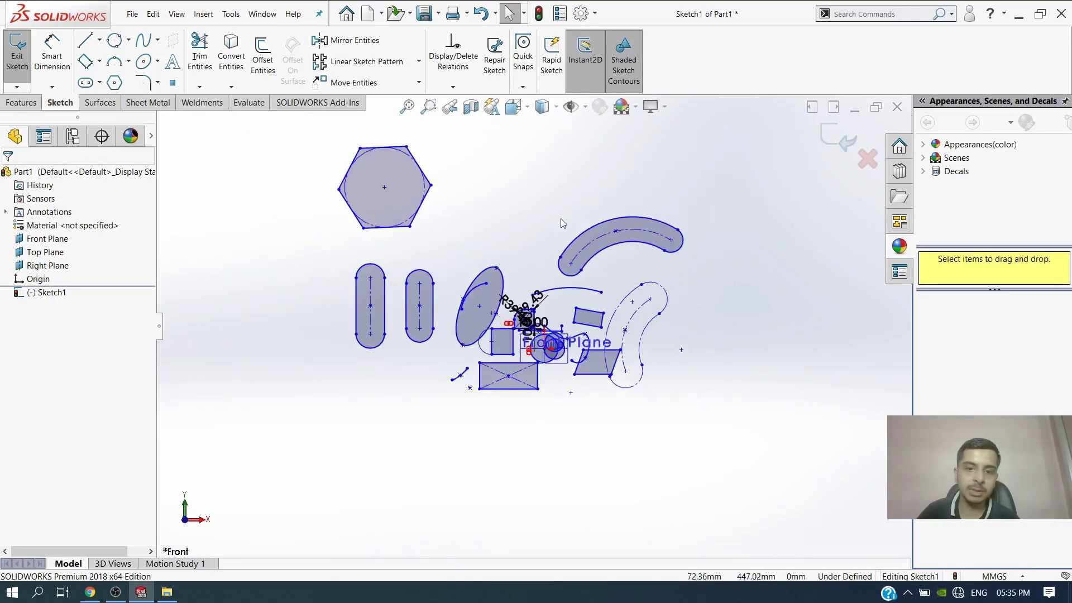
scroll(561, 219, up, 2)
Power-trim away the hexagon, slots and small tilted rectangle, accepting the slot warning.
click(199, 51)
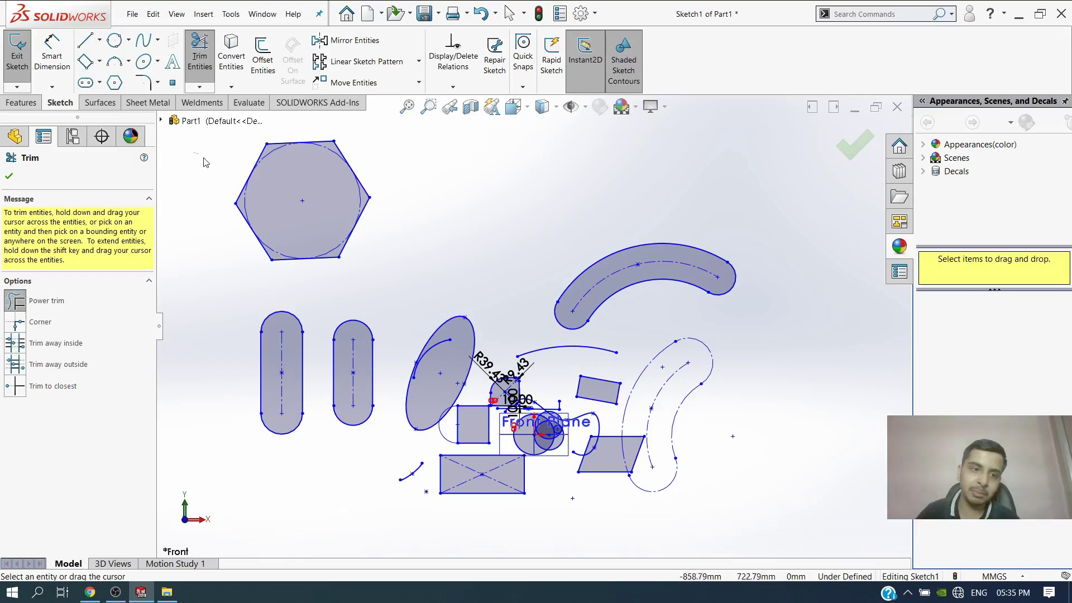
drag(204, 162, 228, 176)
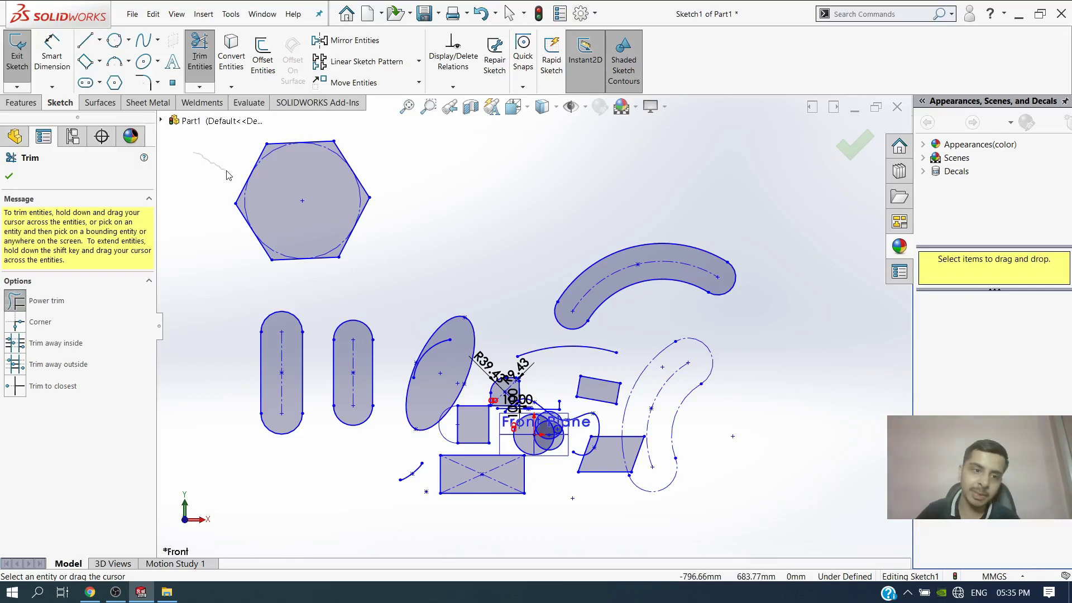
mouse_move(228, 174)
mouse_down()
mouse_move(279, 166)
mouse_move(317, 137)
mouse_move(360, 174)
mouse_move(366, 226)
mouse_move(297, 271)
mouse_move(263, 252)
mouse_move(238, 204)
mouse_move(249, 194)
mouse_move(278, 324)
mouse_move(286, 322)
mouse_up()
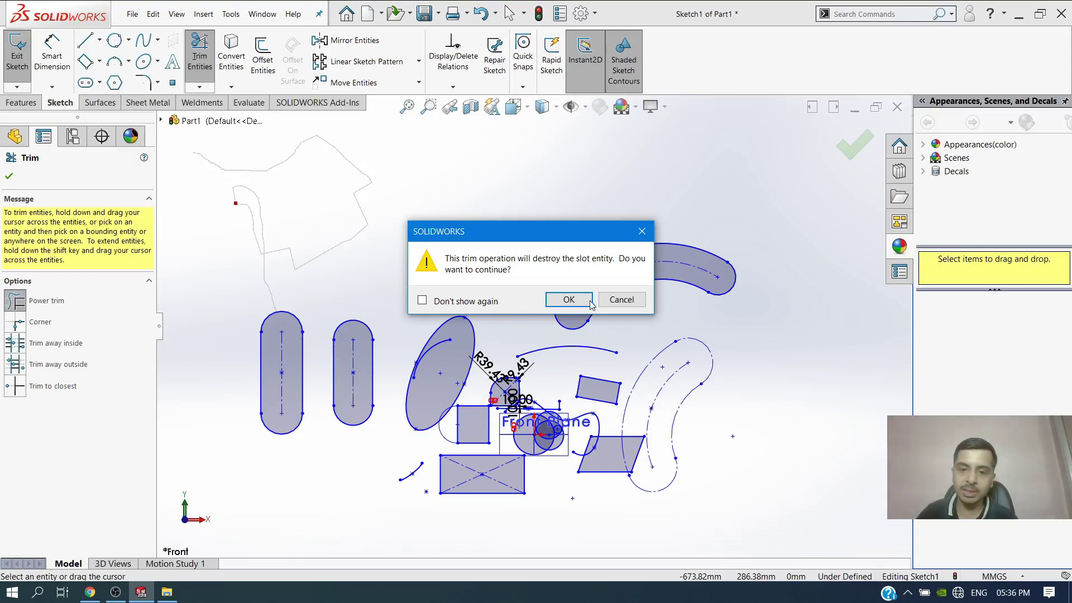
click(552, 306)
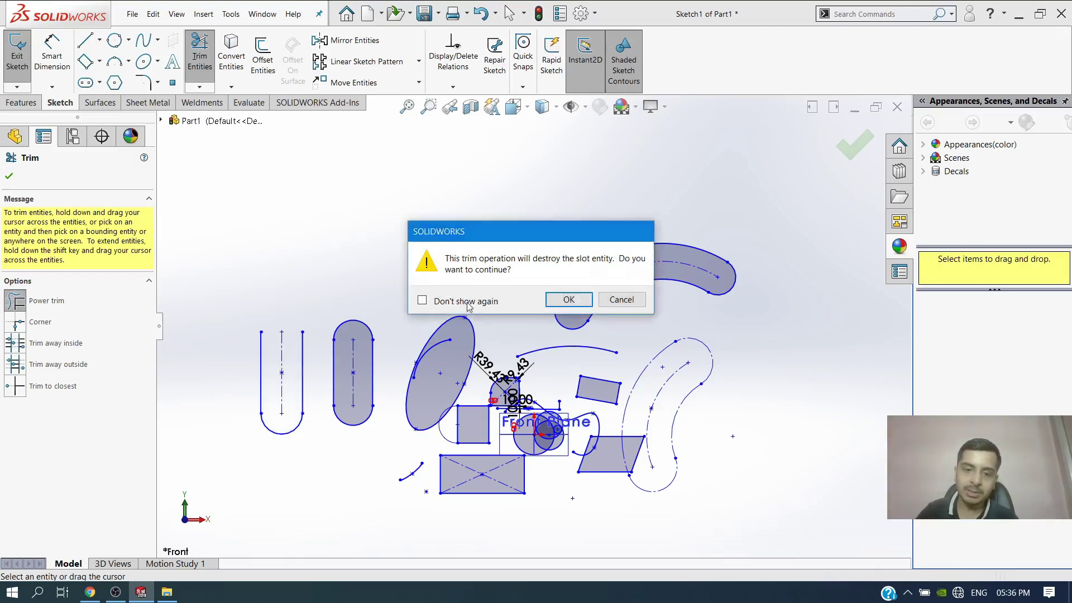
click(463, 302)
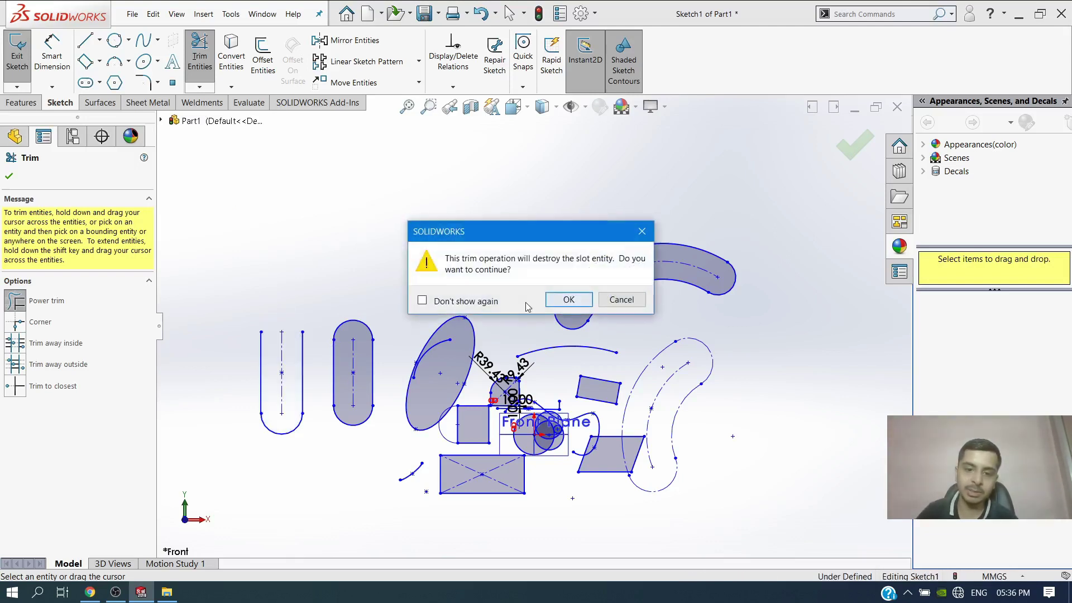
click(554, 302)
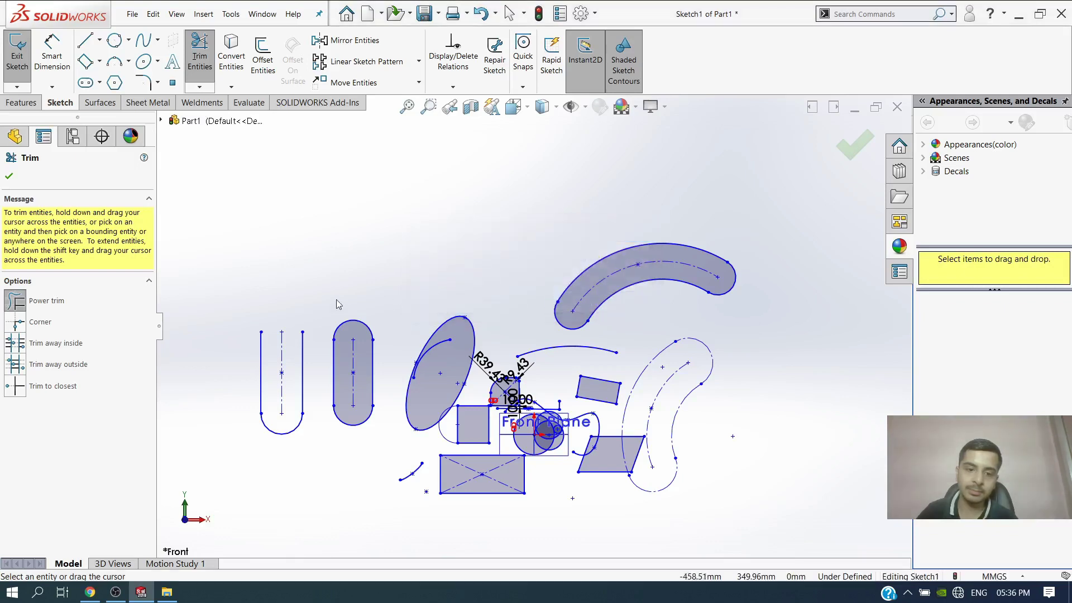
mouse_move(322, 320)
mouse_down()
mouse_move(384, 481)
mouse_move(681, 322)
mouse_move(530, 384)
mouse_up()
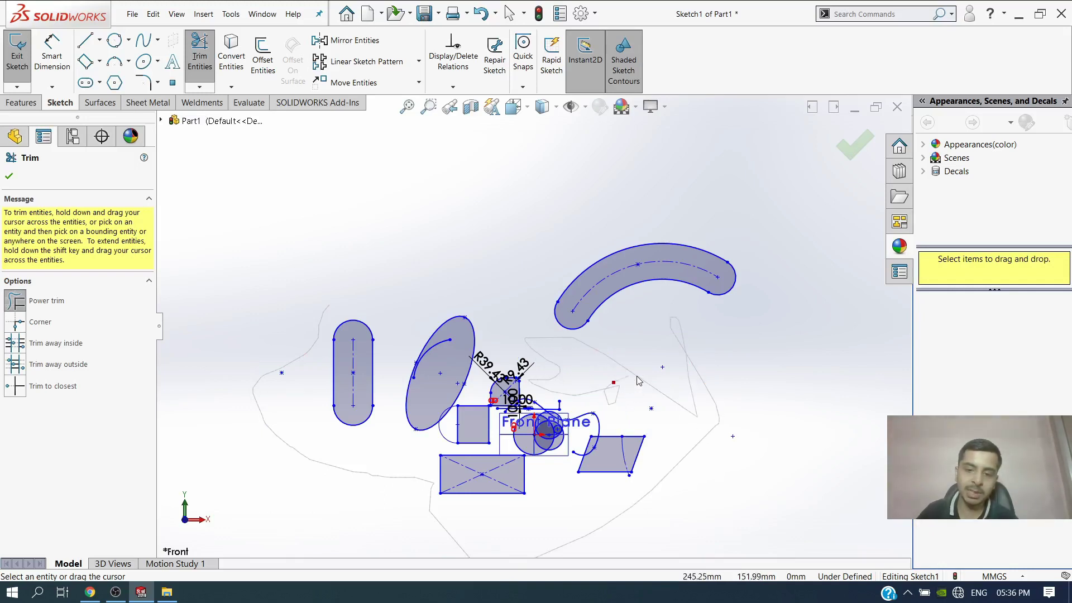
drag(530, 385, 639, 378)
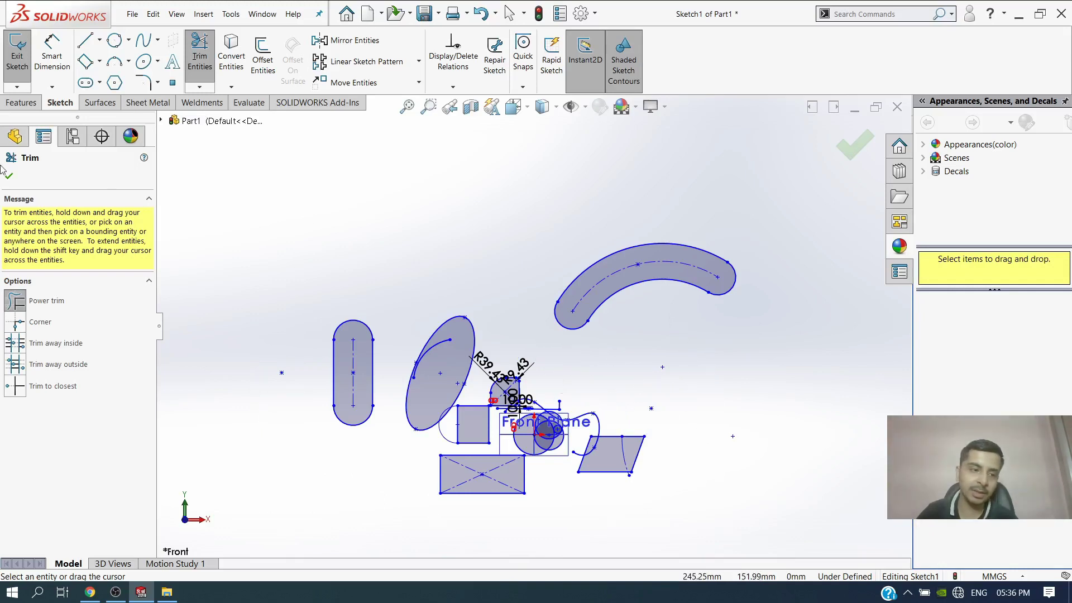
Corner-trim the rounded square's top and left edges into a sharp corner.
click(20, 322)
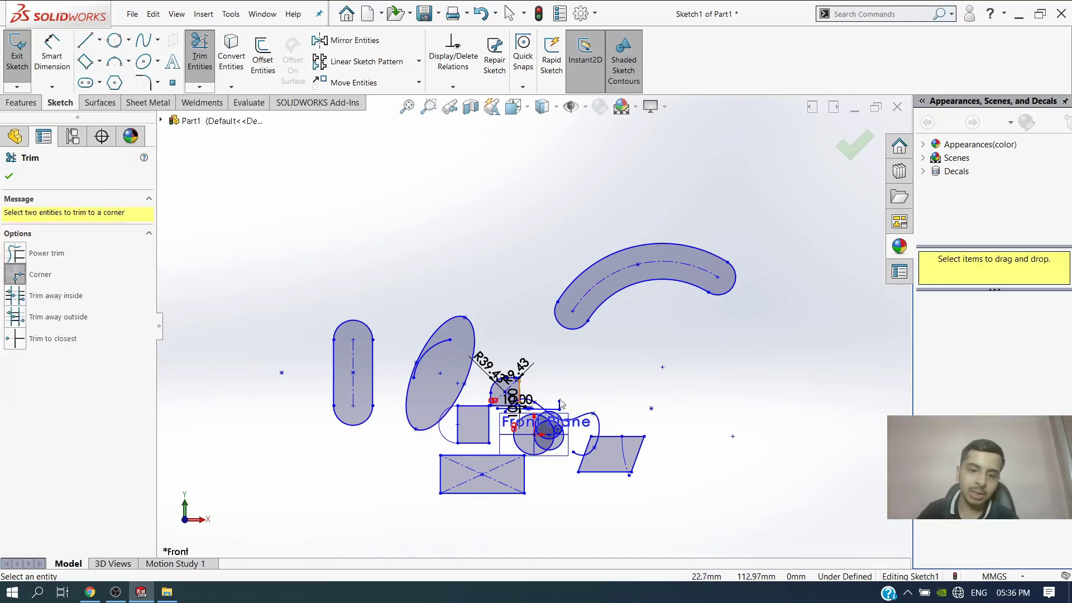
scroll(567, 460, down, 4)
scroll(424, 324, down, 1)
scroll(471, 307, down, 4)
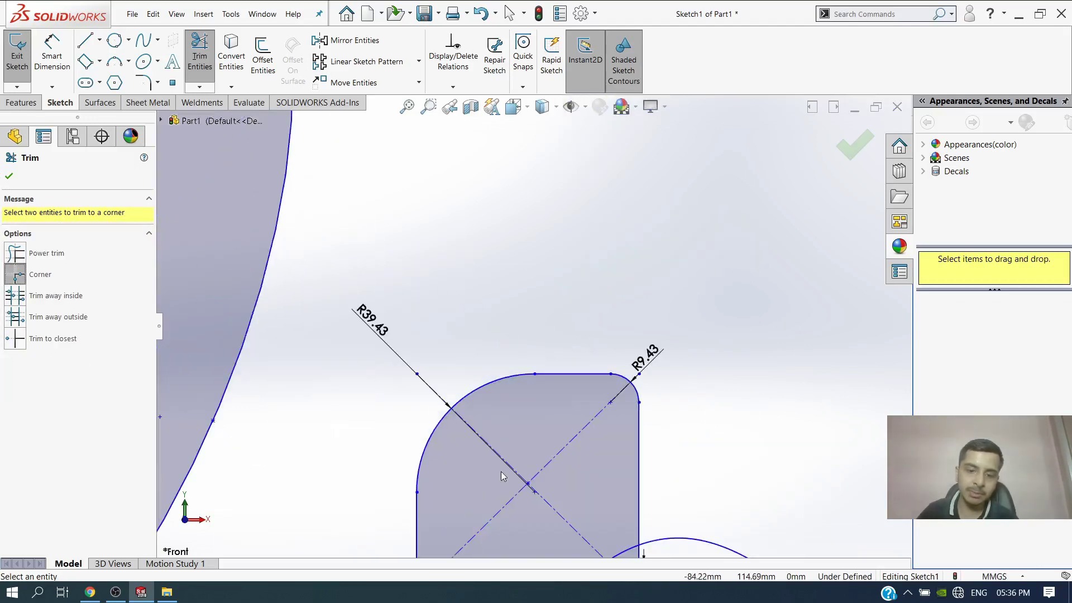
scroll(501, 471, down, 1)
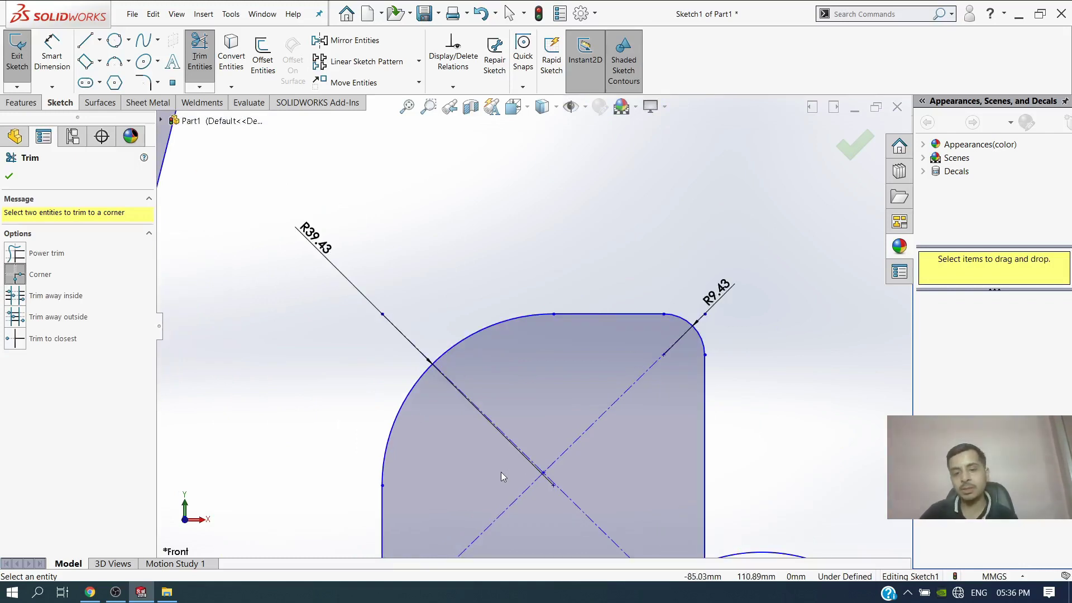
click(593, 314)
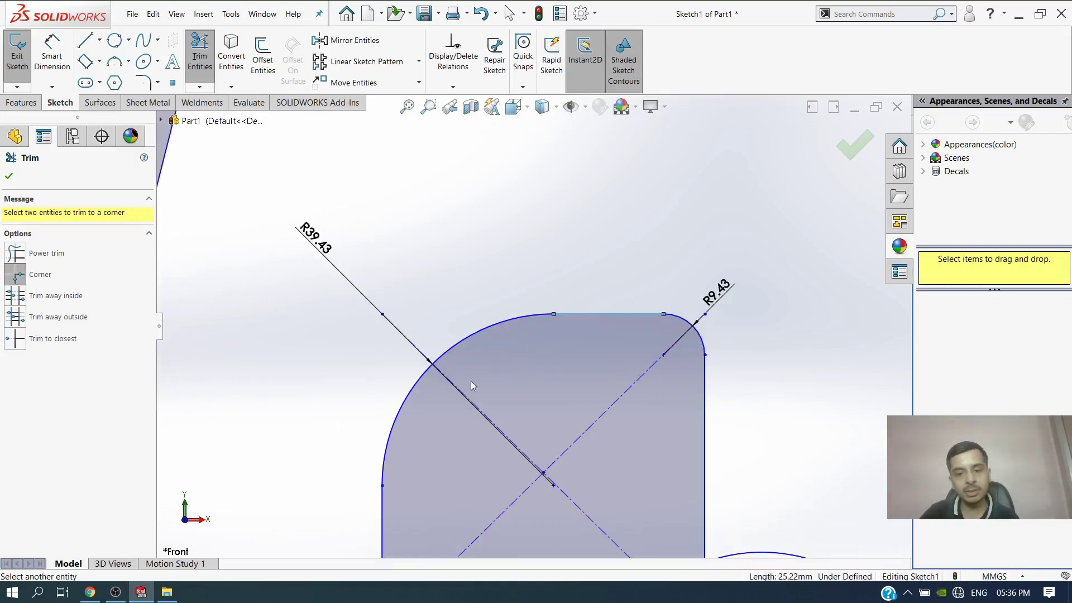
click(382, 511)
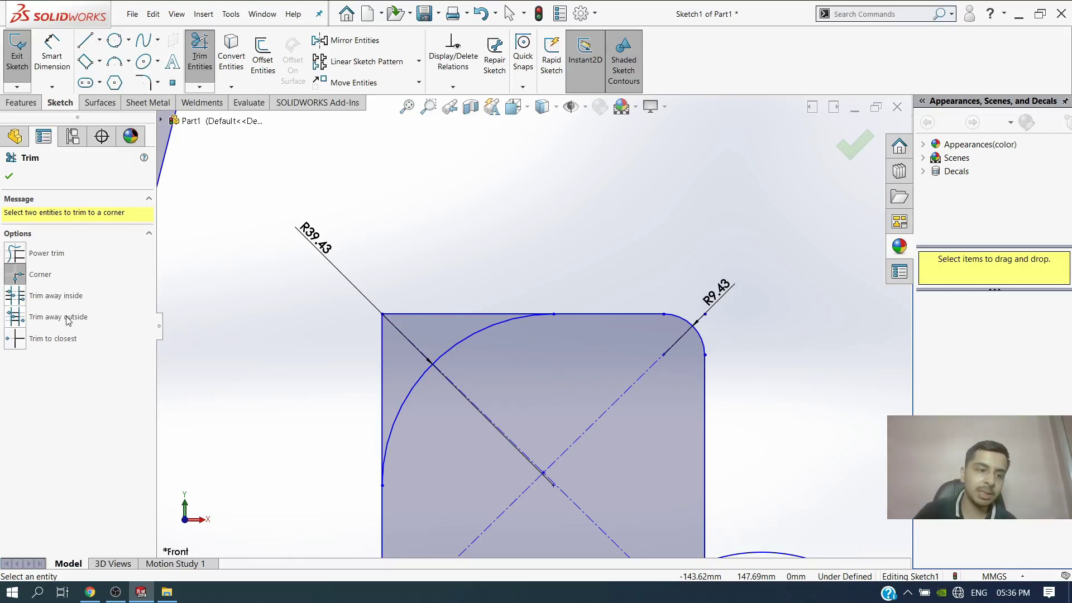
click(9, 177)
Extend the tall vertical line up to the curved shape above it.
click(200, 90)
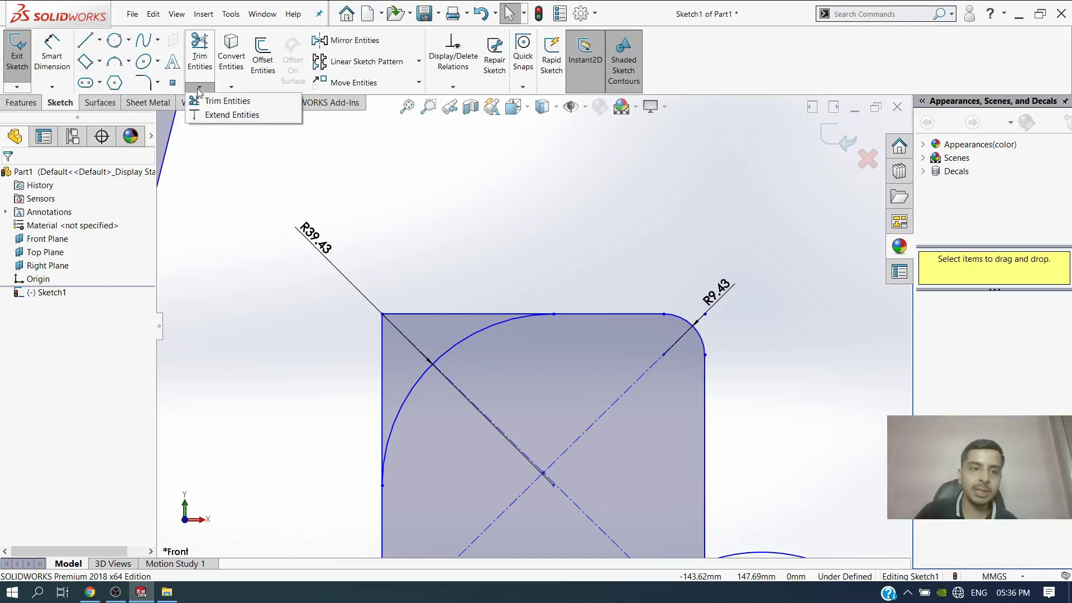
click(224, 100)
scroll(528, 290, up, 6)
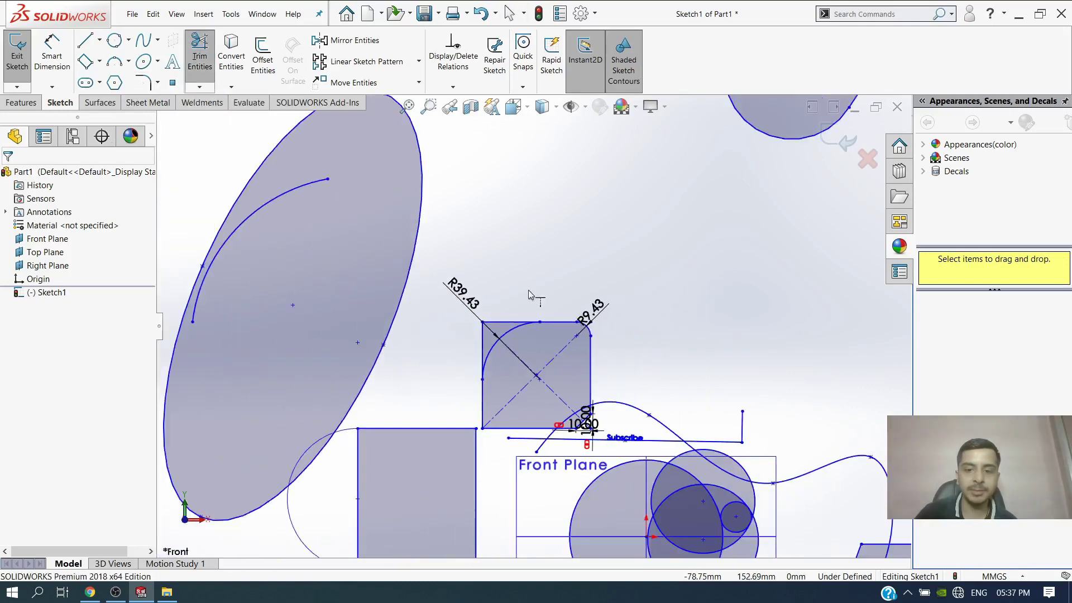
scroll(529, 290, up, 3)
scroll(618, 343, down, 4)
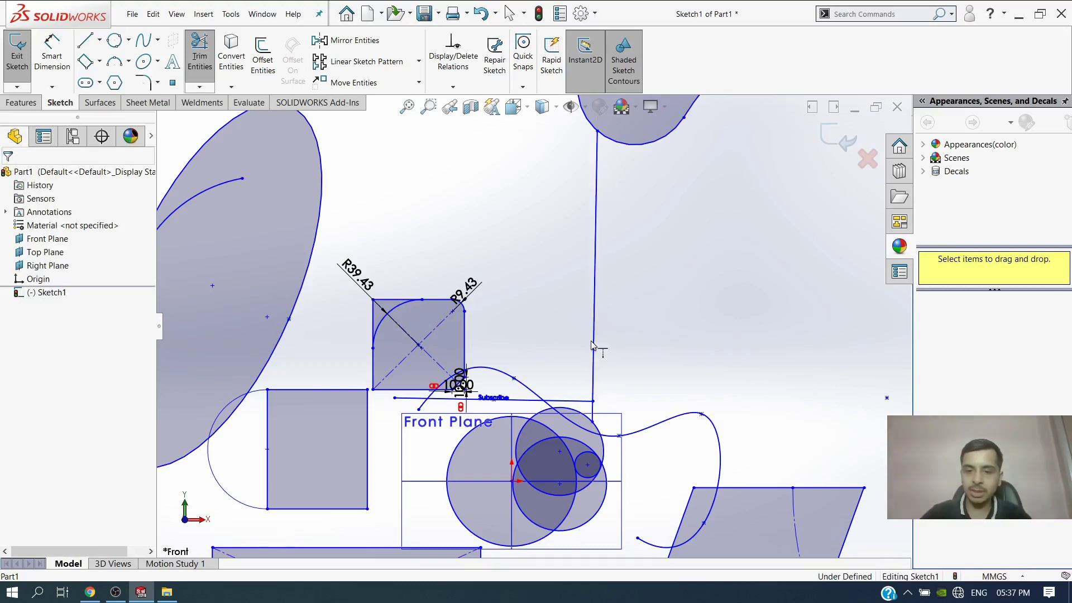
key(z)
scroll(601, 159, down, 3)
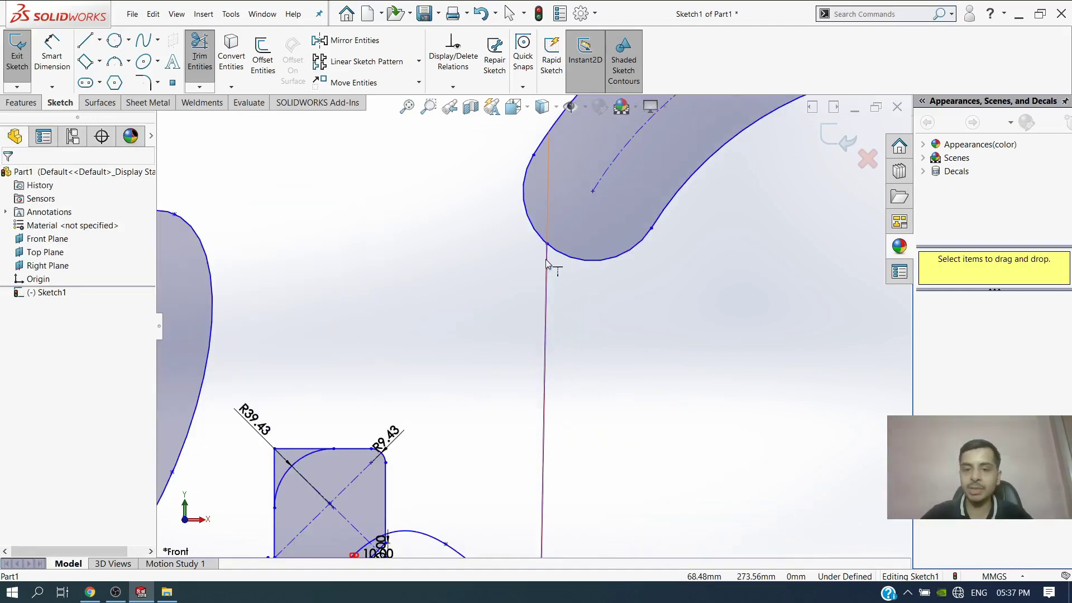
drag(546, 263, 549, 132)
key(Escape)
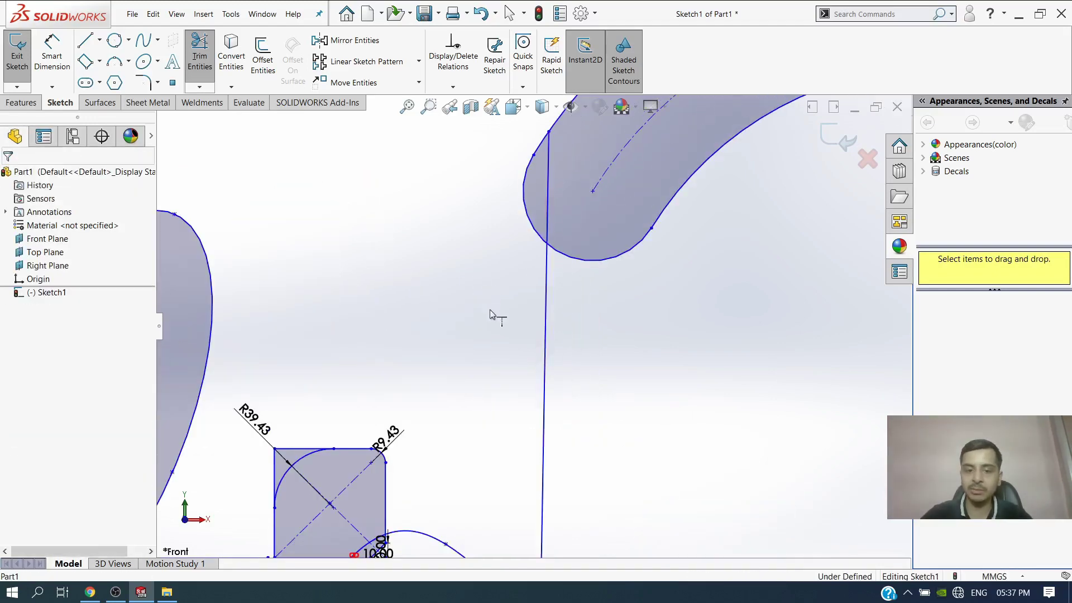
Trim the short overhang off the horizontal line below the square, accepting the relation deletion.
scroll(491, 314, up, 3)
scroll(471, 491, down, 2)
scroll(474, 458, down, 3)
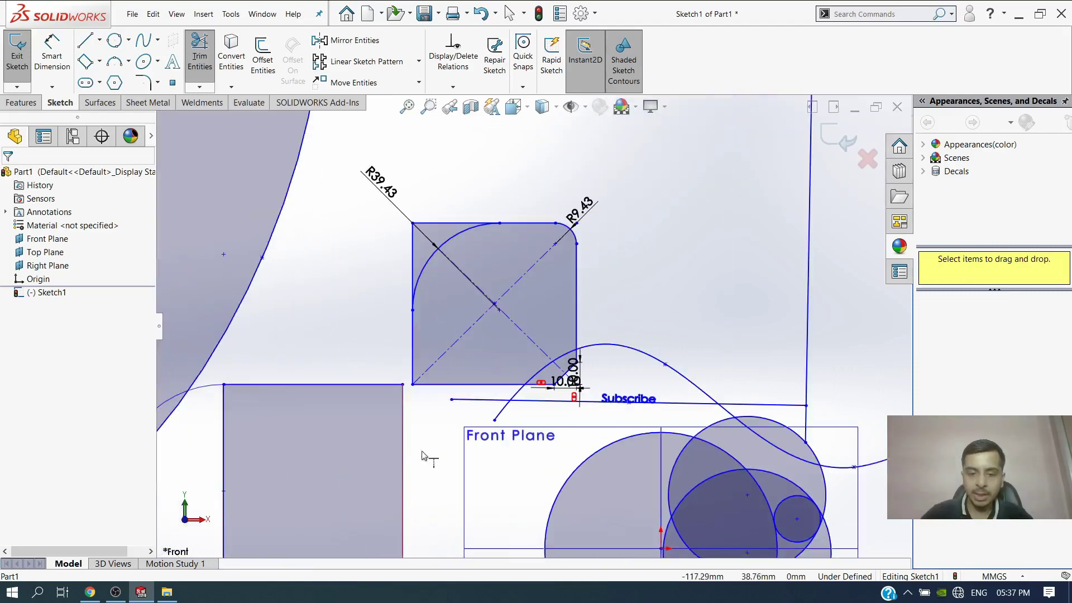
click(482, 408)
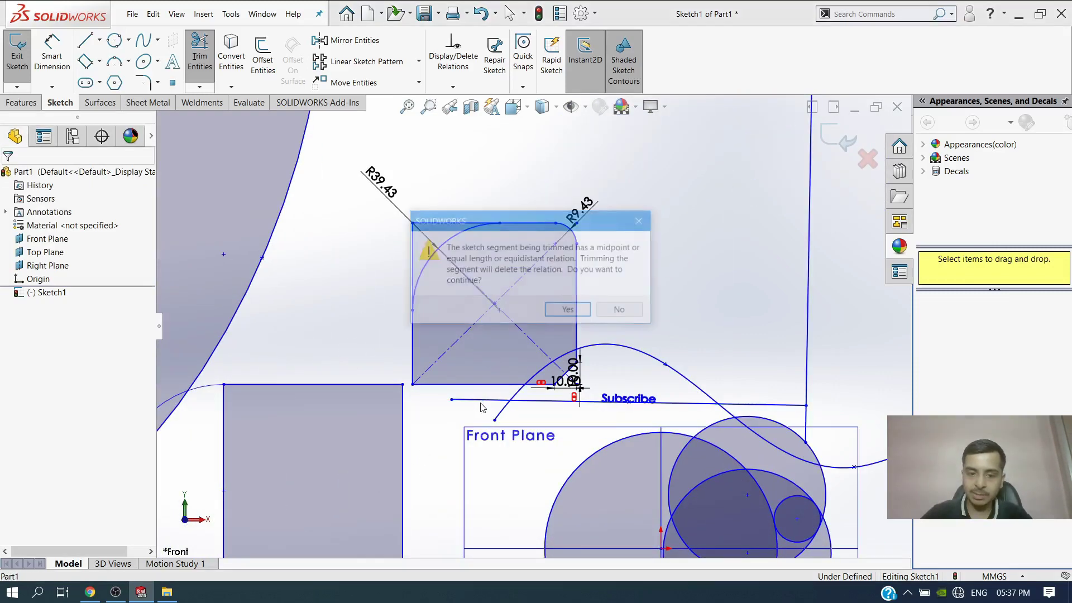
click(569, 310)
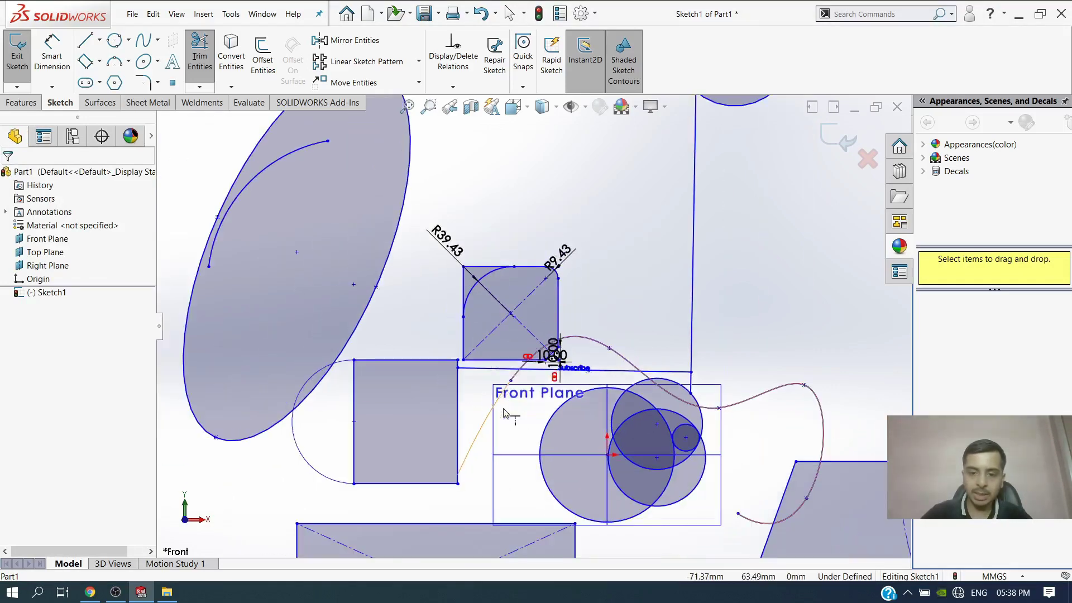
ctrl+middle_drag(501, 414, 530, 337)
key(ctrl+z)
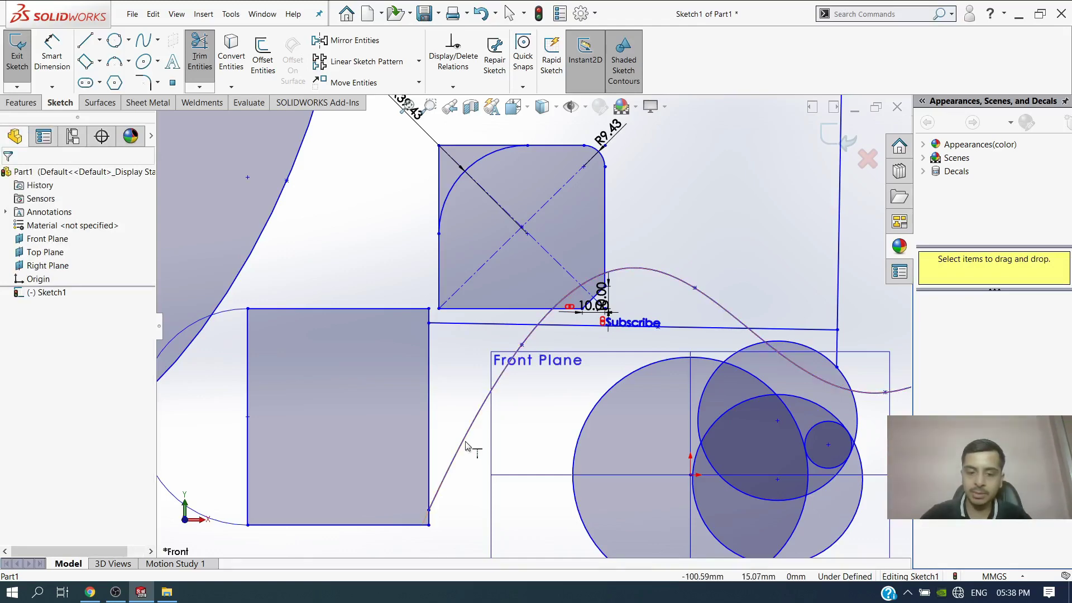
scroll(430, 334, up, 2)
scroll(430, 334, up, 1)
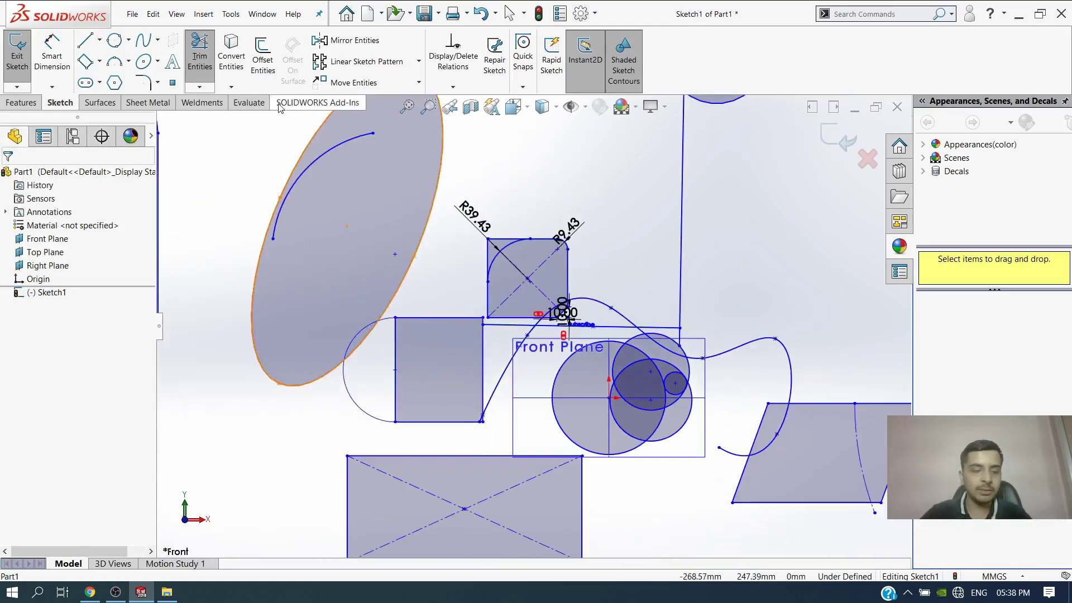
key(Escape)
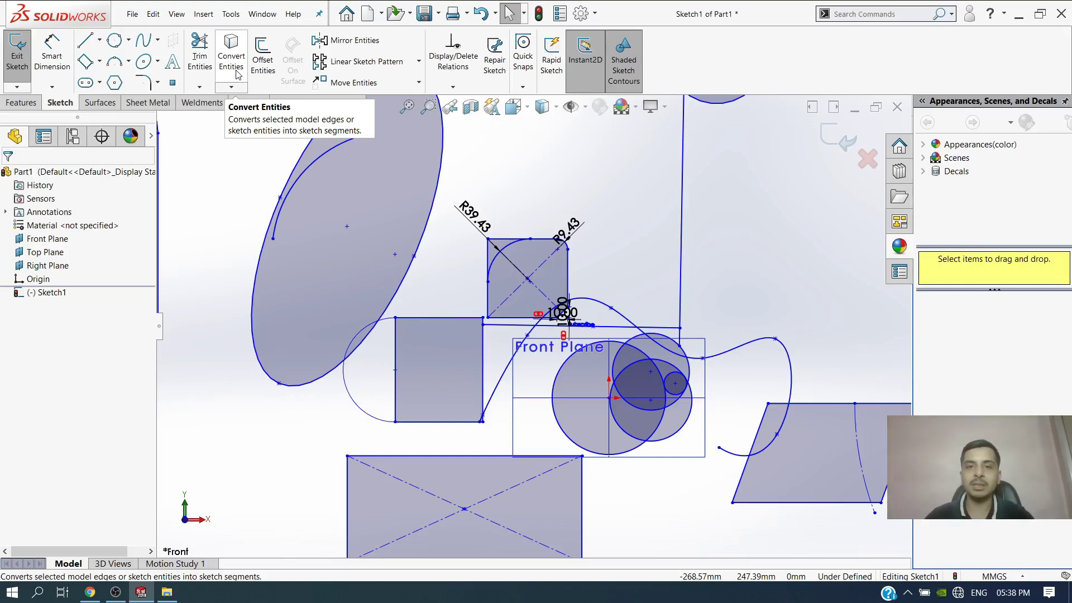
click(233, 87)
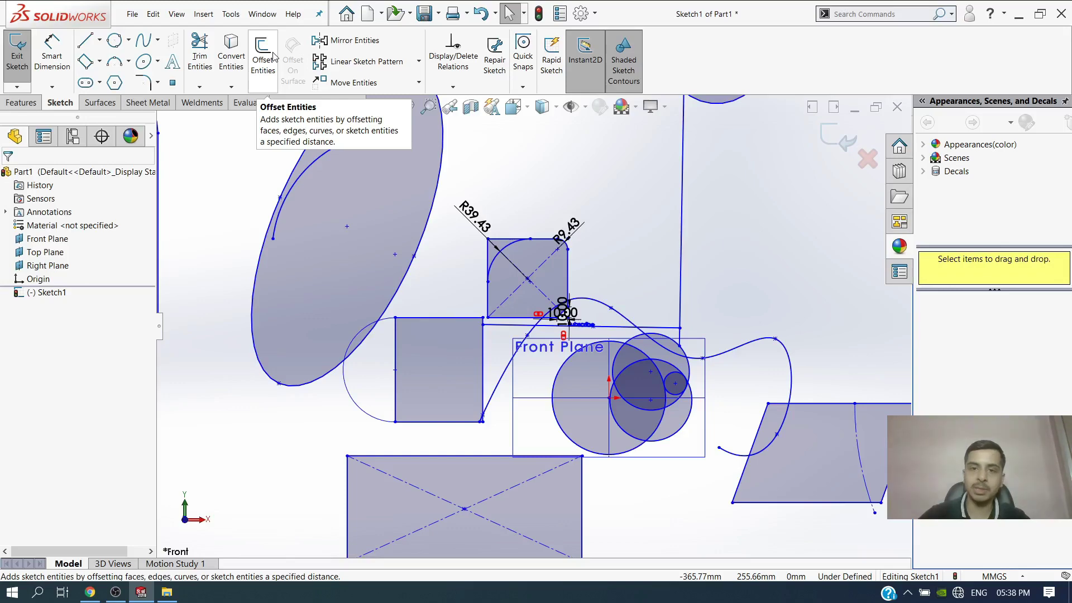
Offset the left square 153 mm outward without Select chain, moving the 153.00 dimension below.
click(274, 56)
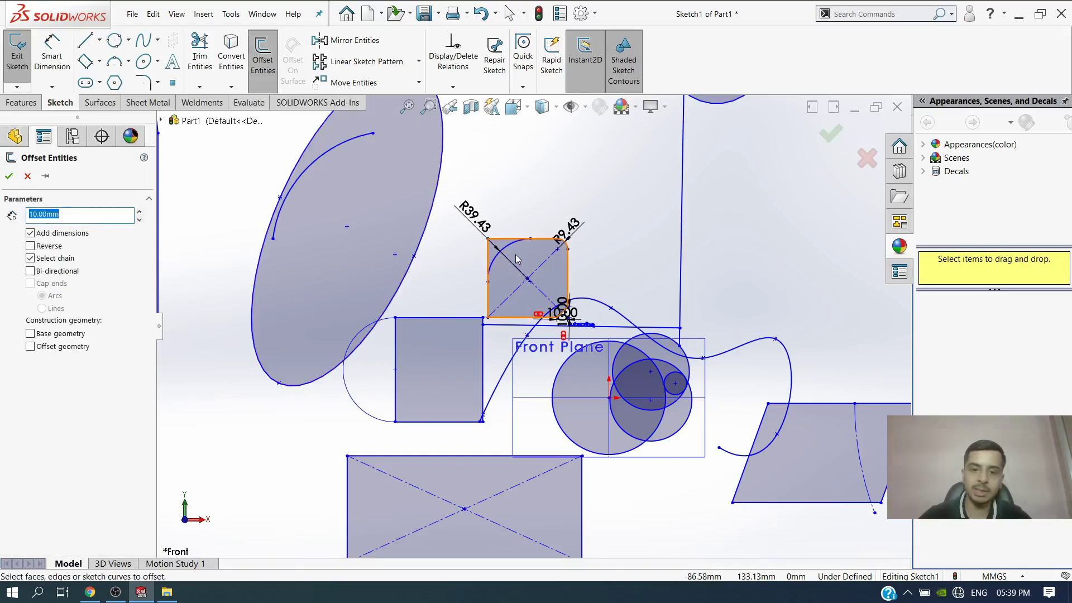
scroll(515, 265, down, 2)
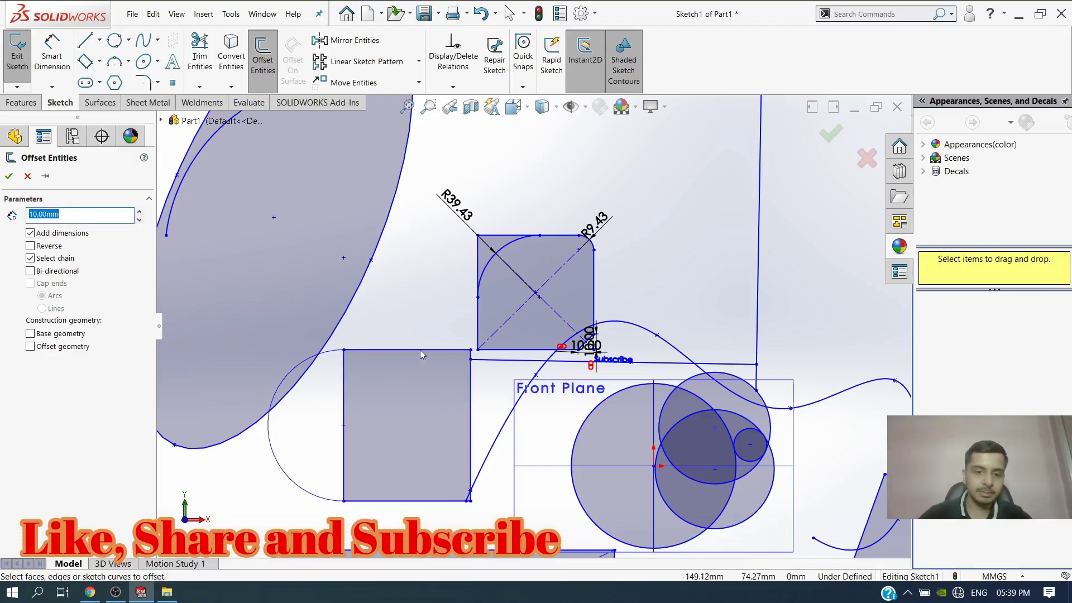
scroll(420, 350, up, 3)
scroll(484, 367, down, 2)
click(481, 362)
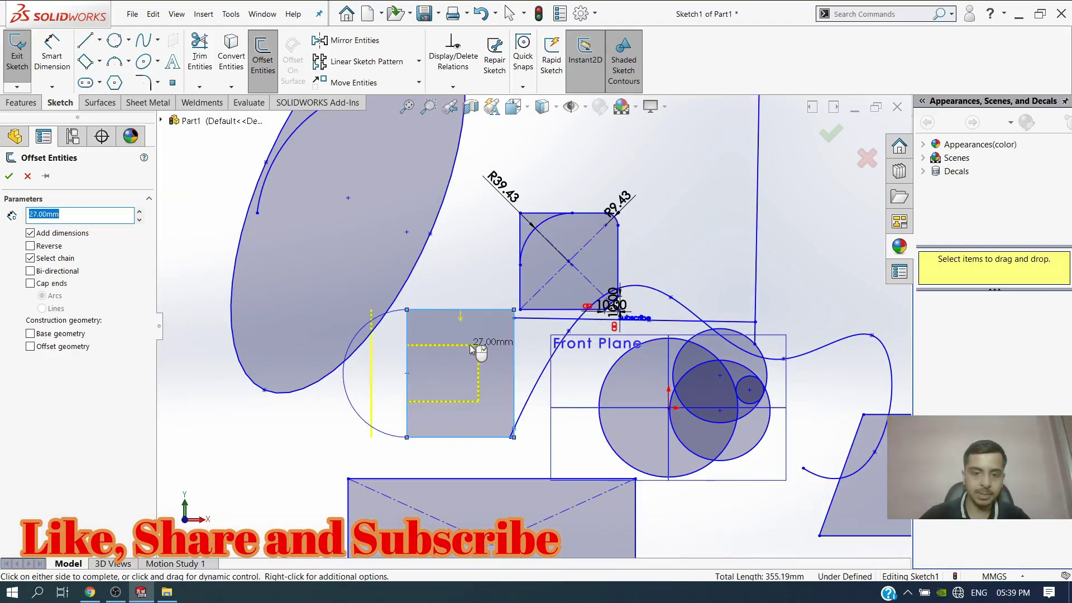
mouse_move(477, 349)
mouse_down()
mouse_move(523, 362)
mouse_move(478, 376)
mouse_up()
text(130)
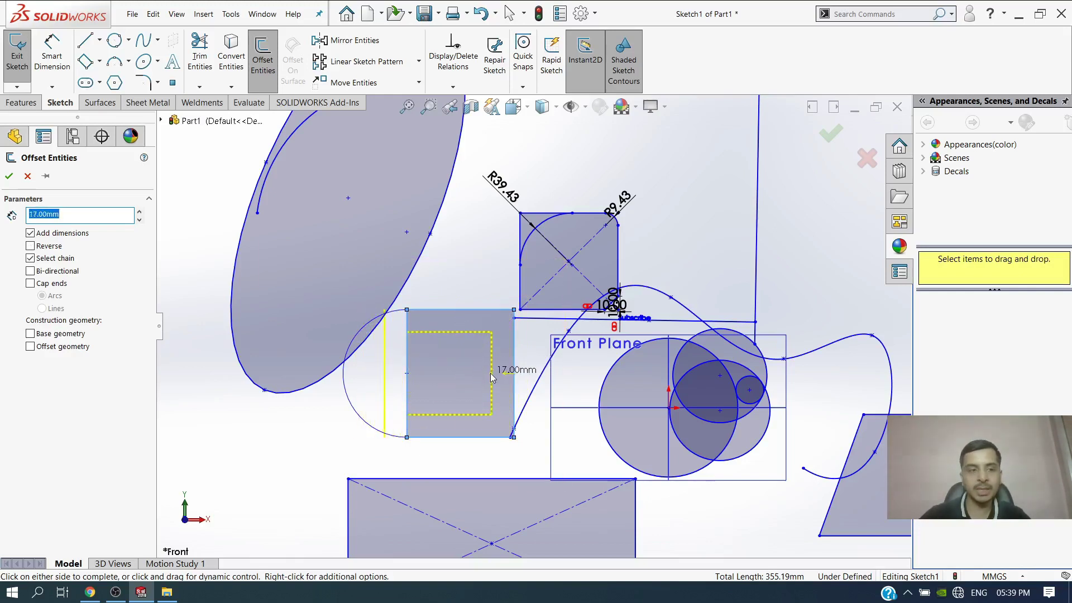
click(45, 260)
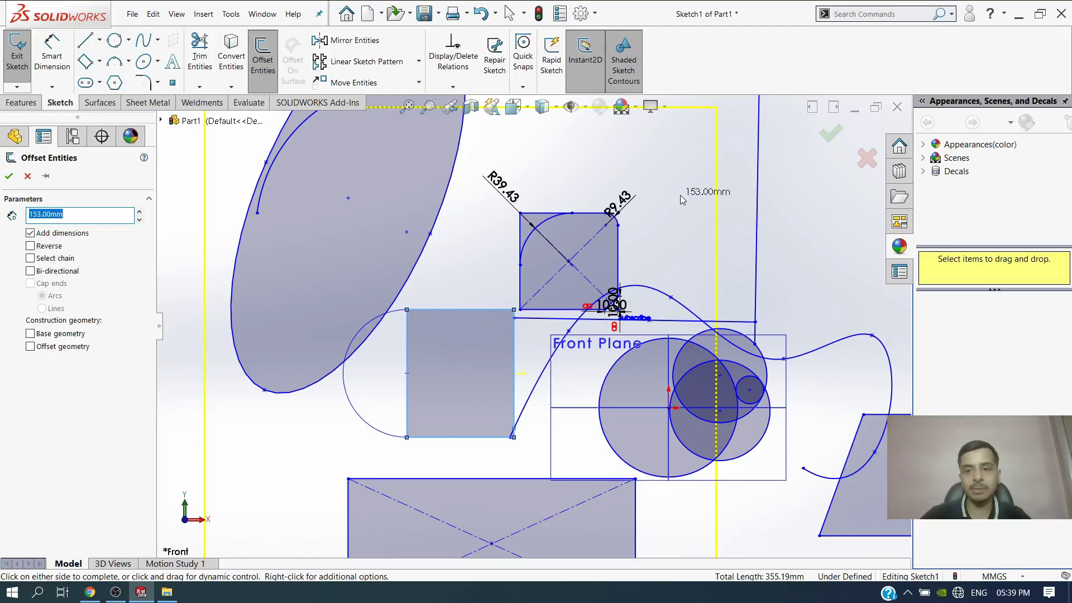
click(679, 196)
scroll(534, 325, up, 1)
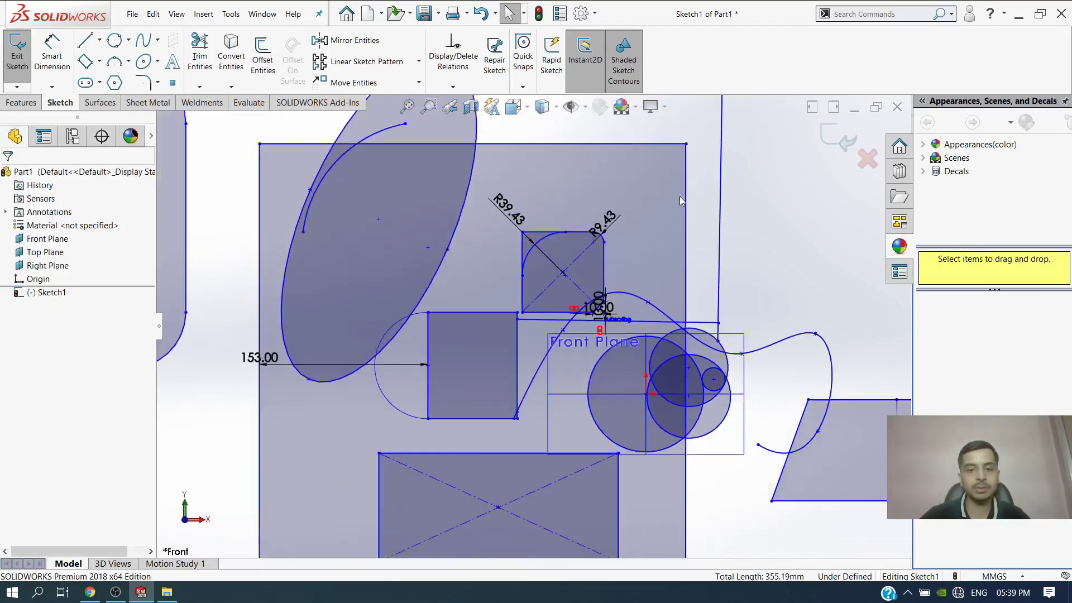
scroll(534, 325, up, 3)
drag(386, 349, 416, 388)
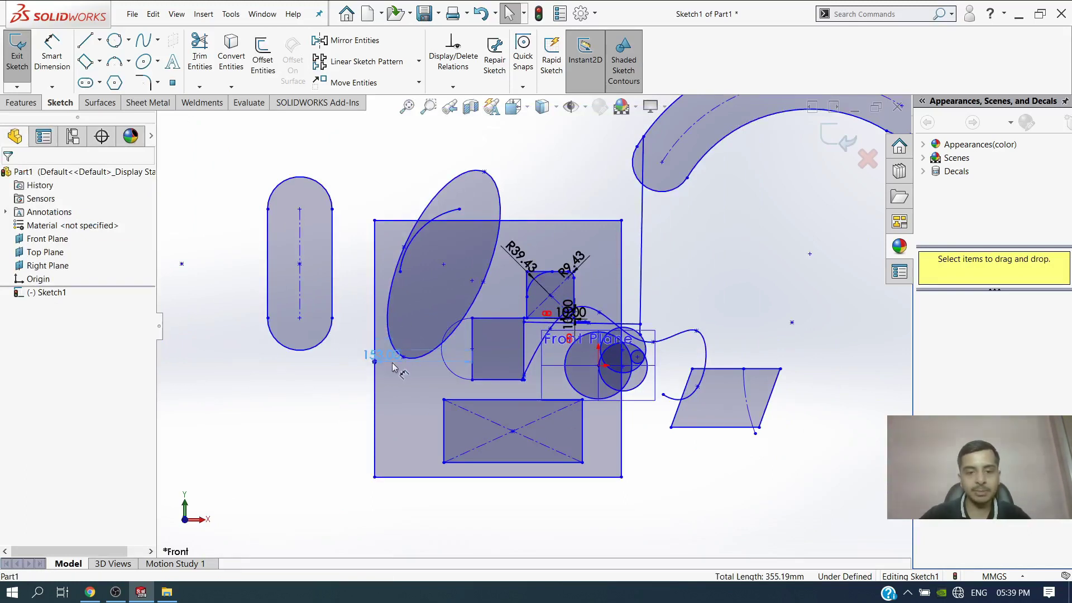
Change the 153.00 offset dimension to 10 mm so the outline hugs the square.
double_click(424, 392)
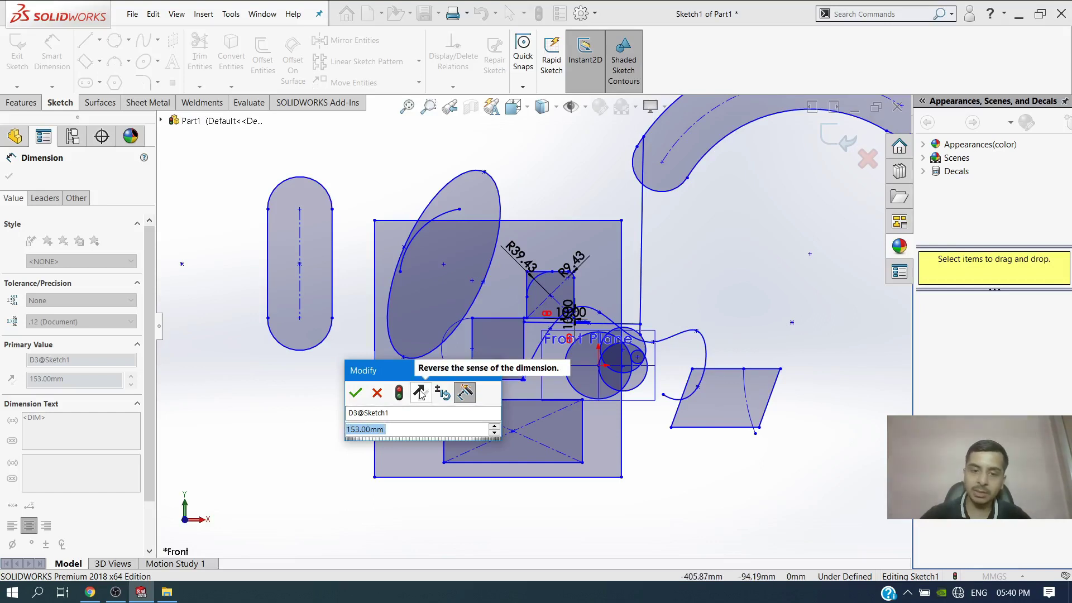
click(495, 433)
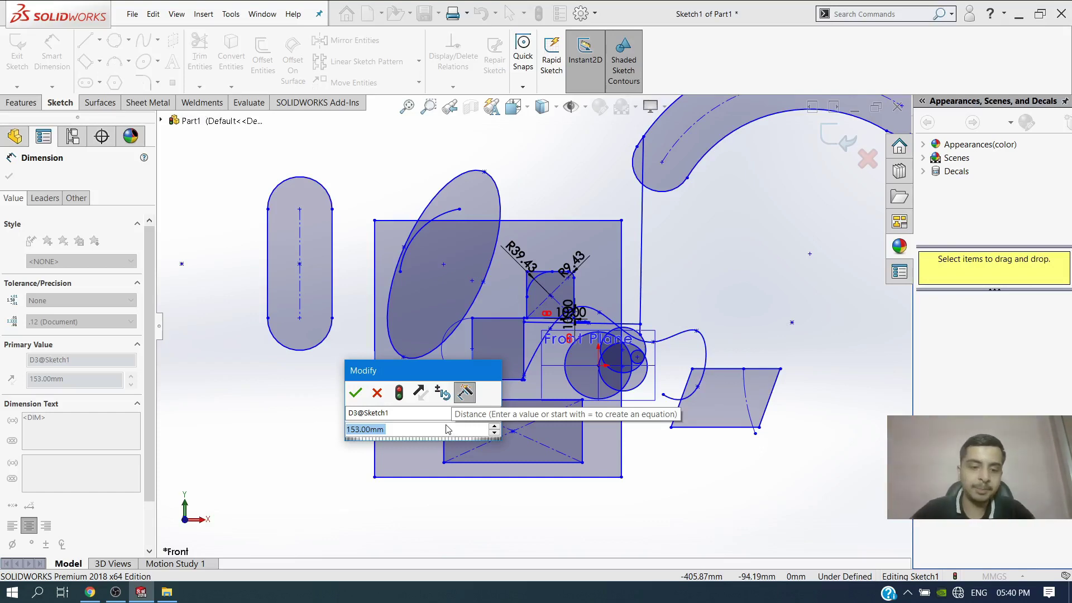
text(153)
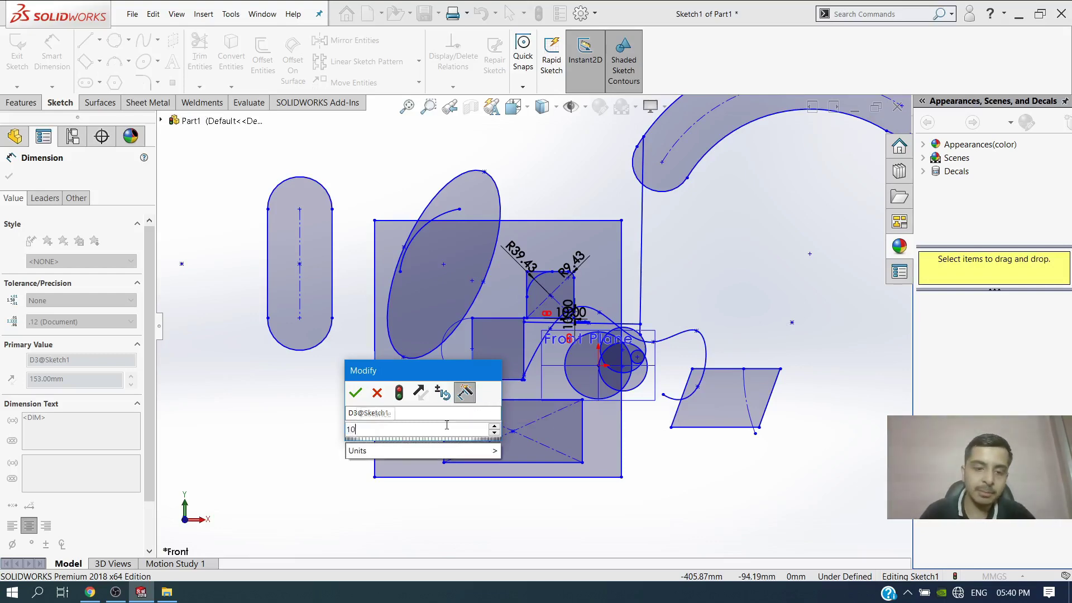
key(Return)
scroll(483, 322, down, 3)
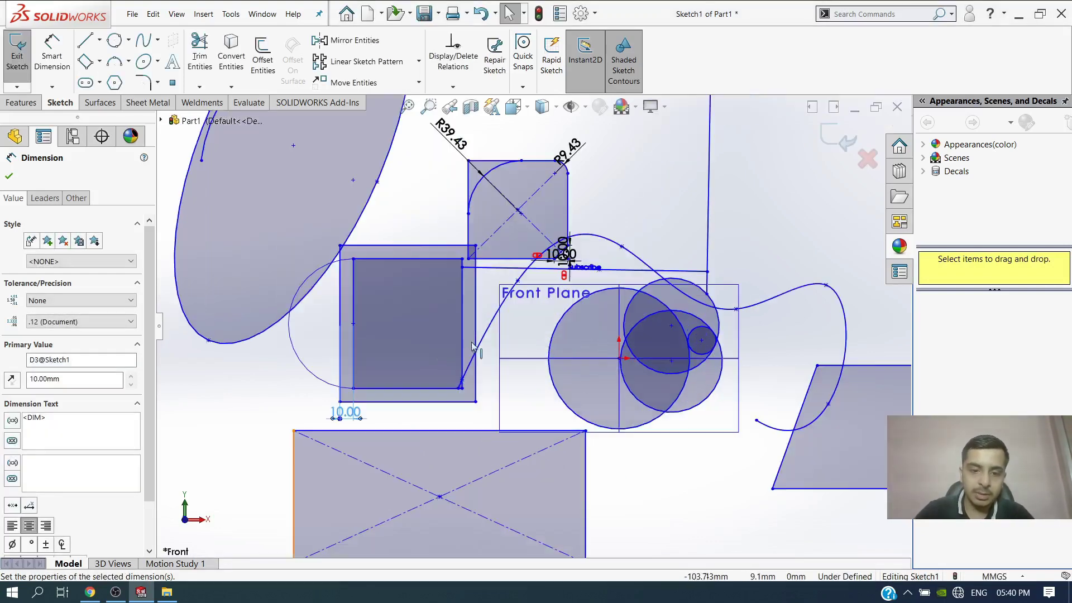
scroll(353, 313, down, 2)
scroll(352, 320, down, 2)
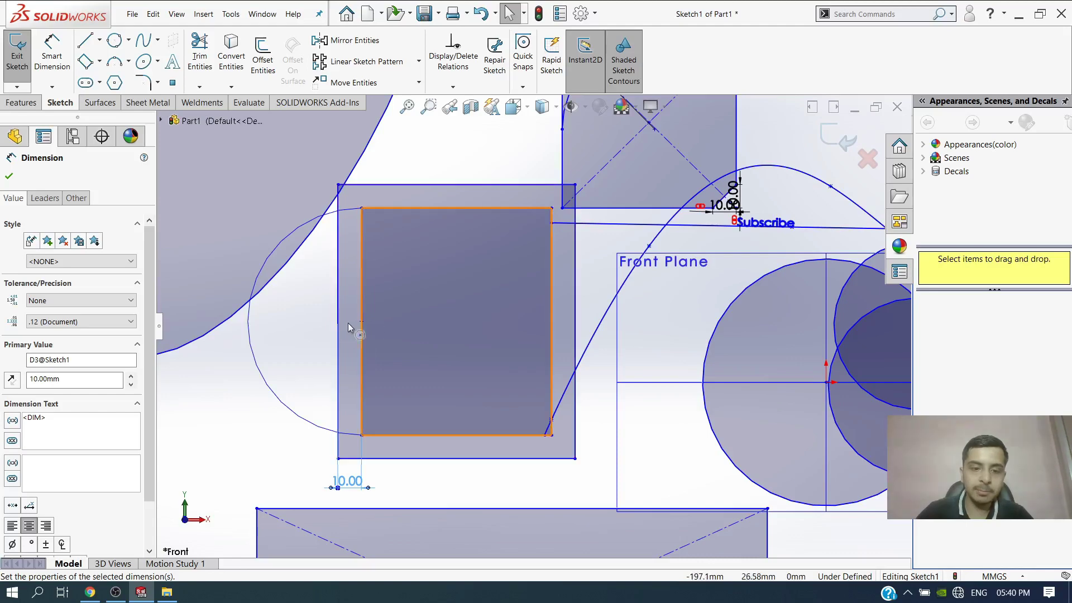
key(Escape)
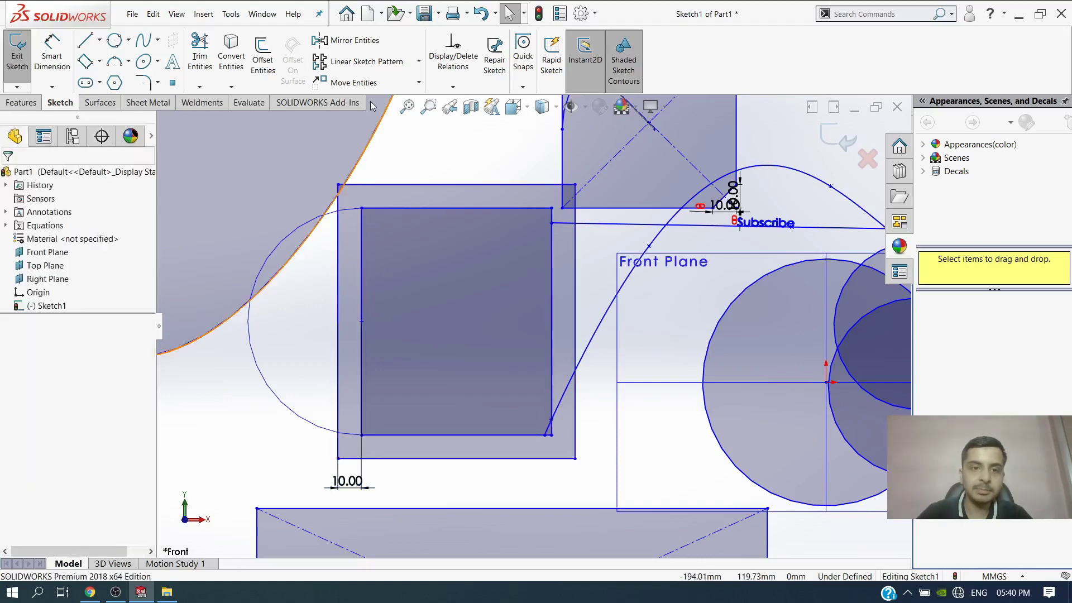
scroll(379, 85, up, 1)
scroll(363, 73, down, 1)
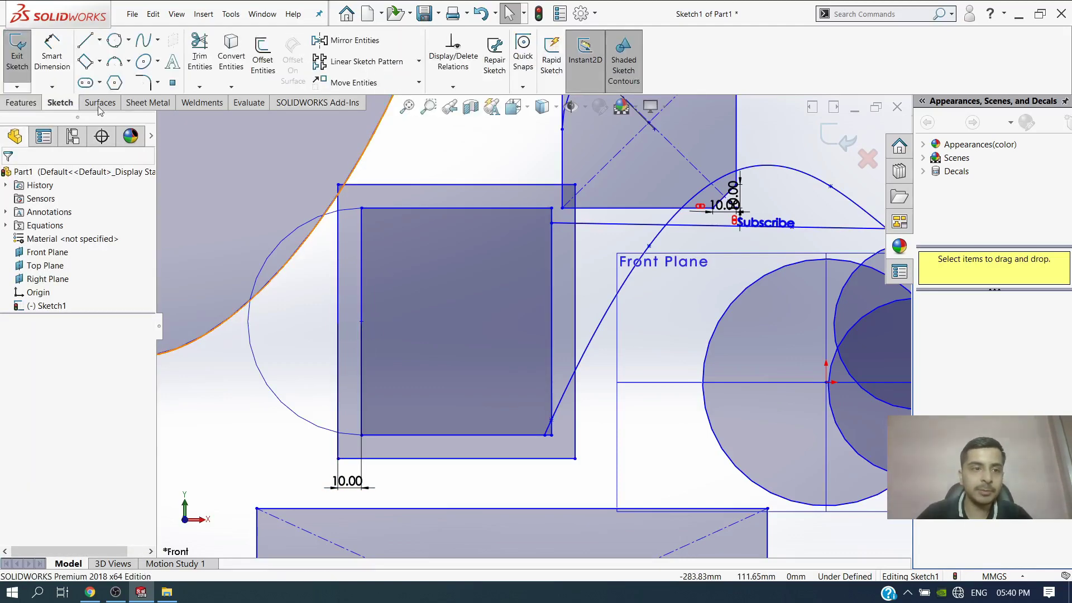
scroll(268, 102, down, 1)
click(59, 102)
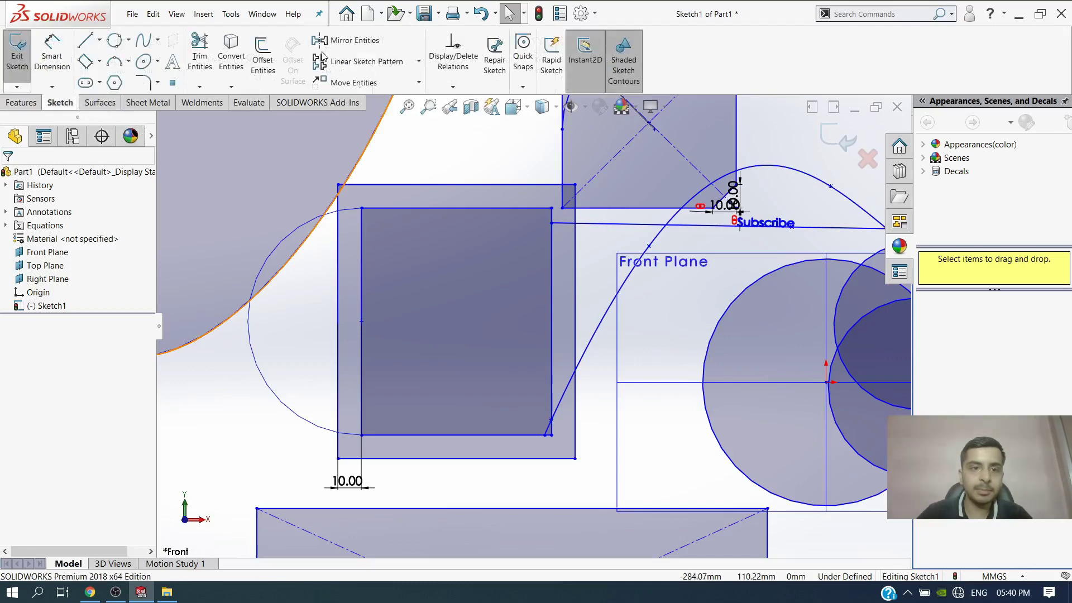
Mirror the vertical slot and tilted ellipse about Line2 with Copy unchecked.
click(351, 42)
scroll(533, 313, up, 3)
scroll(533, 313, up, 2)
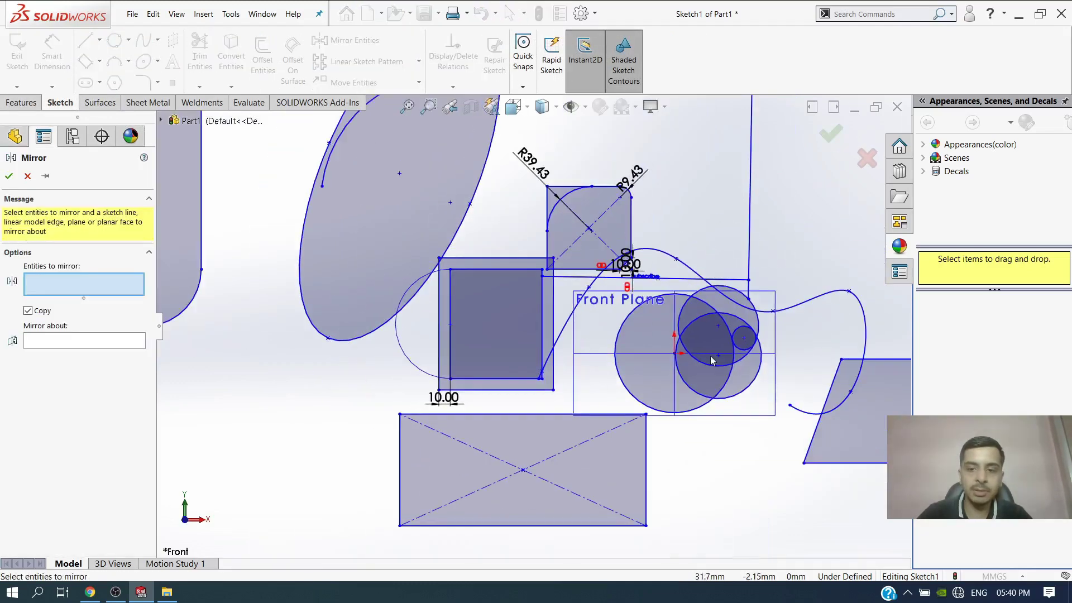
scroll(614, 290, up, 2)
scroll(663, 270, up, 2)
scroll(614, 290, down, 2)
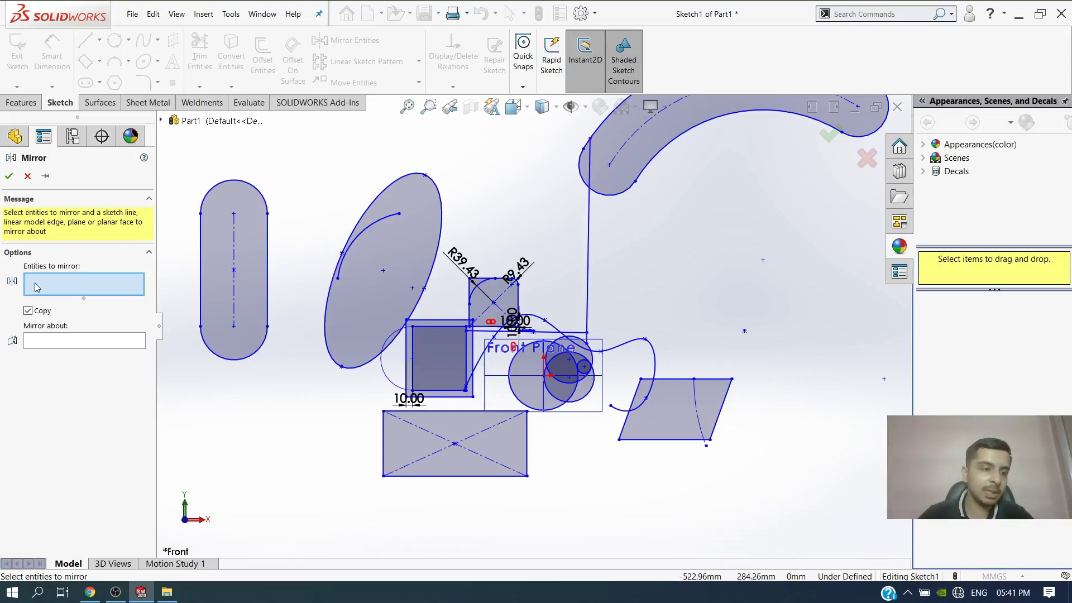
drag(325, 158, 183, 395)
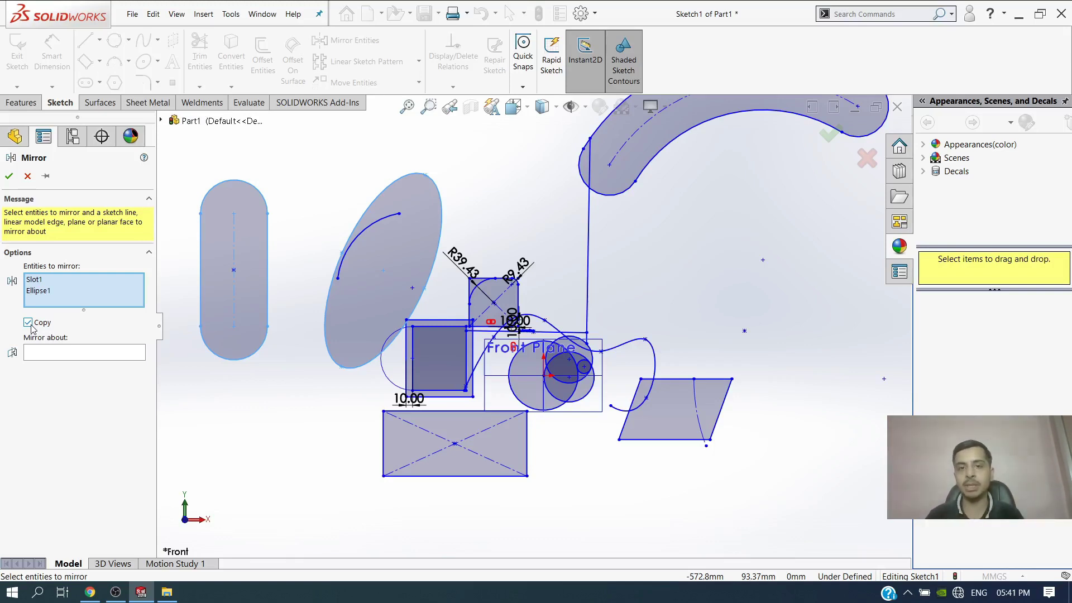
click(30, 326)
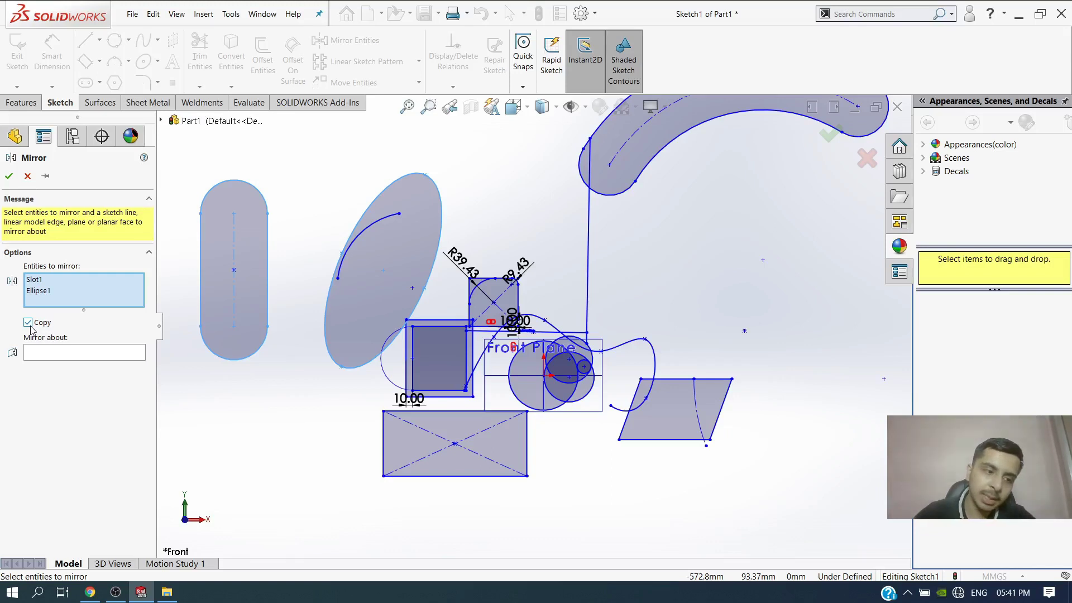
click(61, 355)
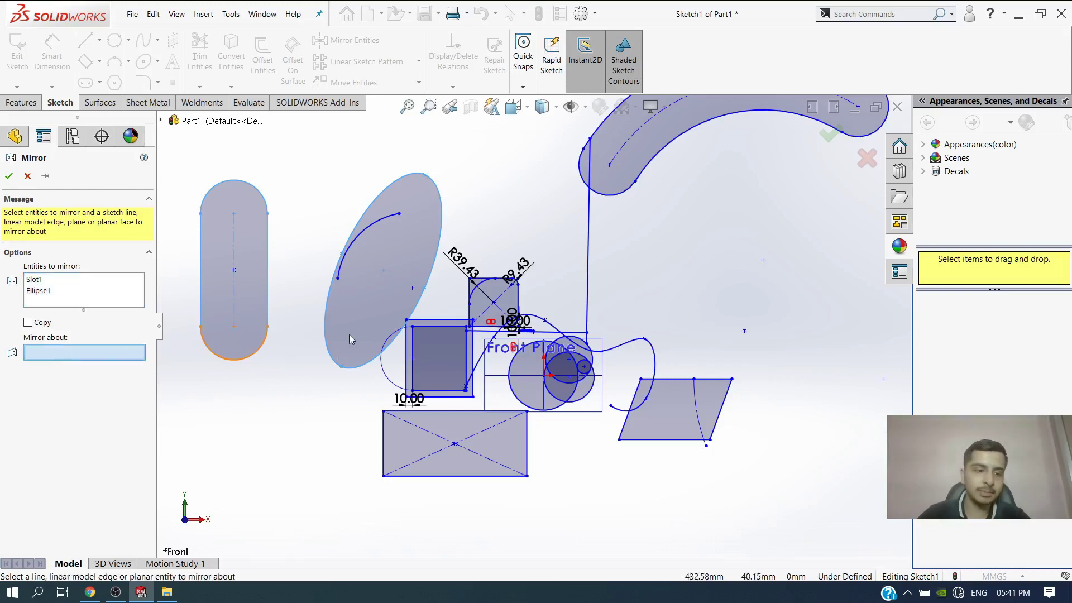
click(588, 246)
scroll(672, 269, up, 2)
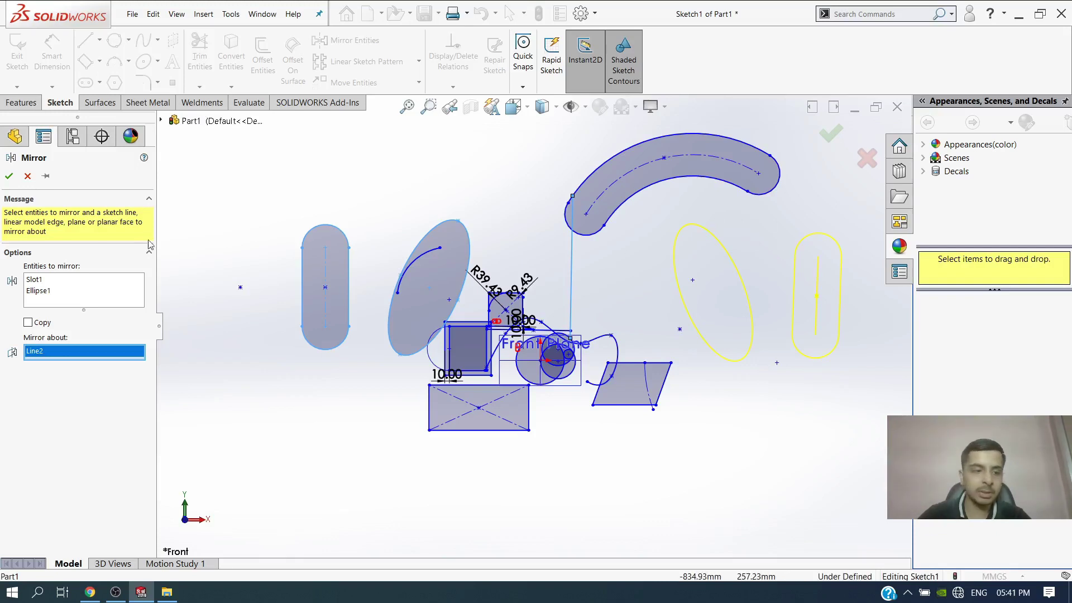
click(8, 176)
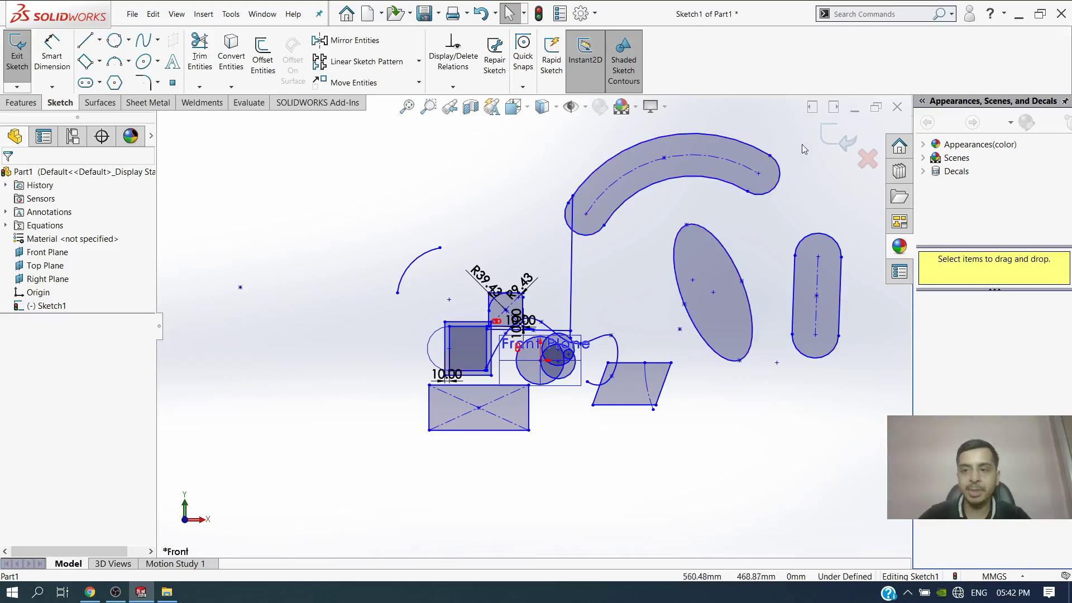
click(356, 65)
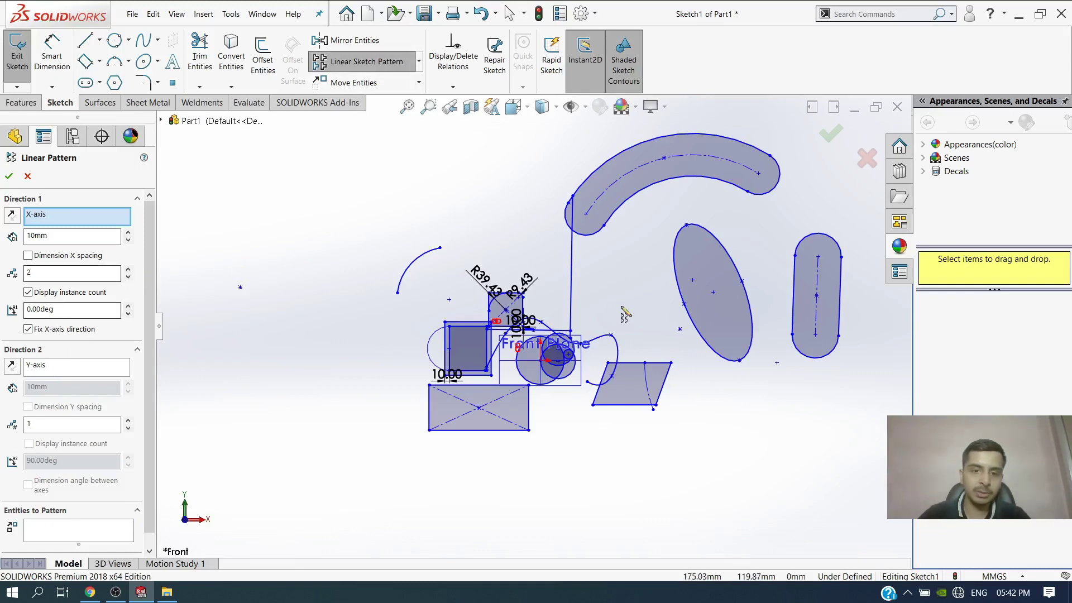
scroll(659, 274, down, 2)
scroll(665, 285, up, 2)
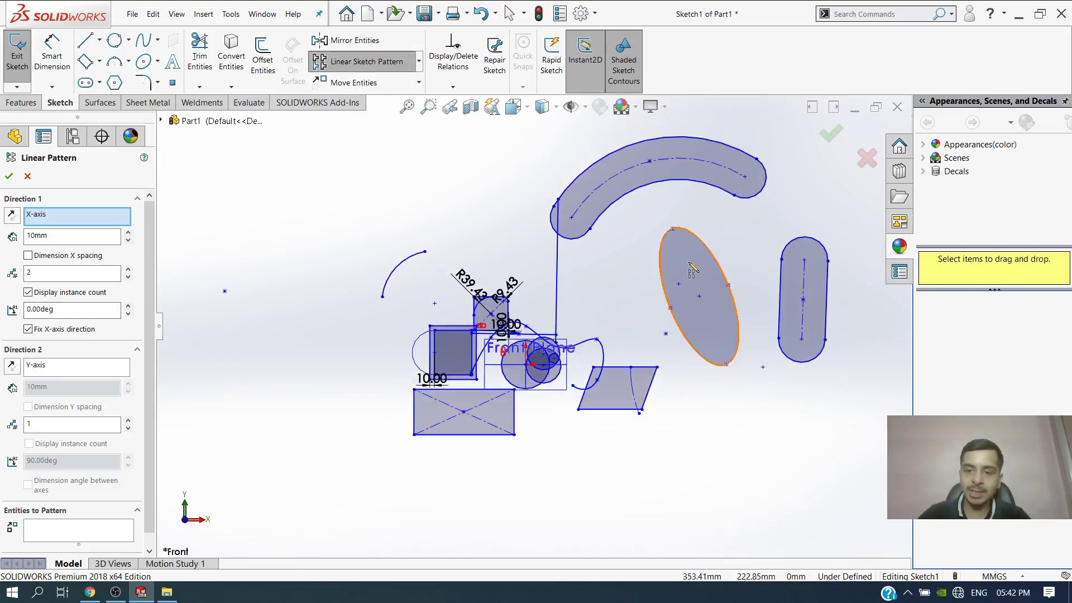
click(693, 270)
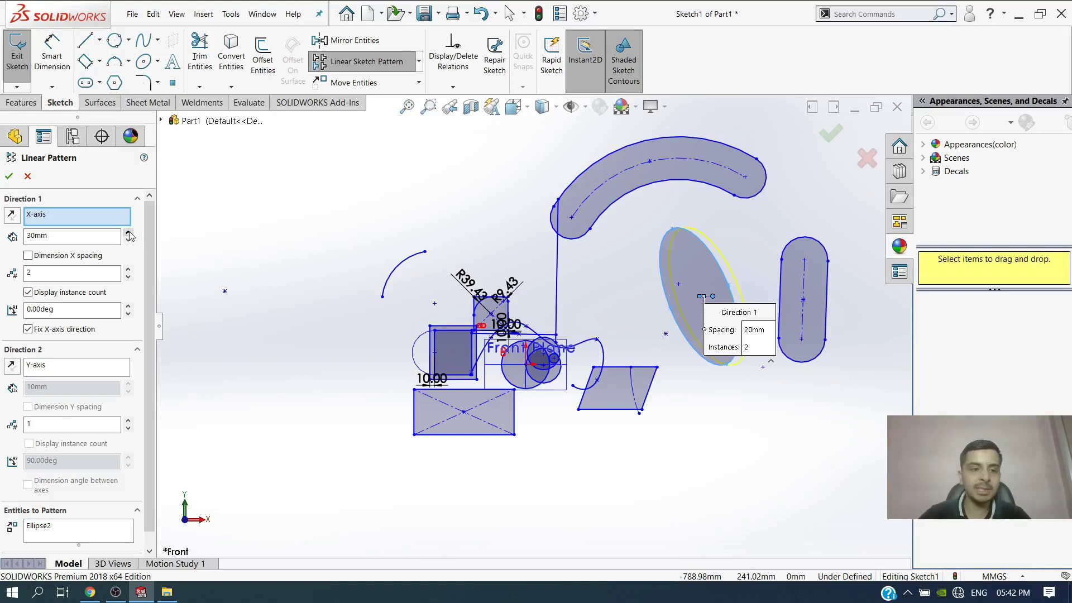
click(128, 233)
click(128, 233)
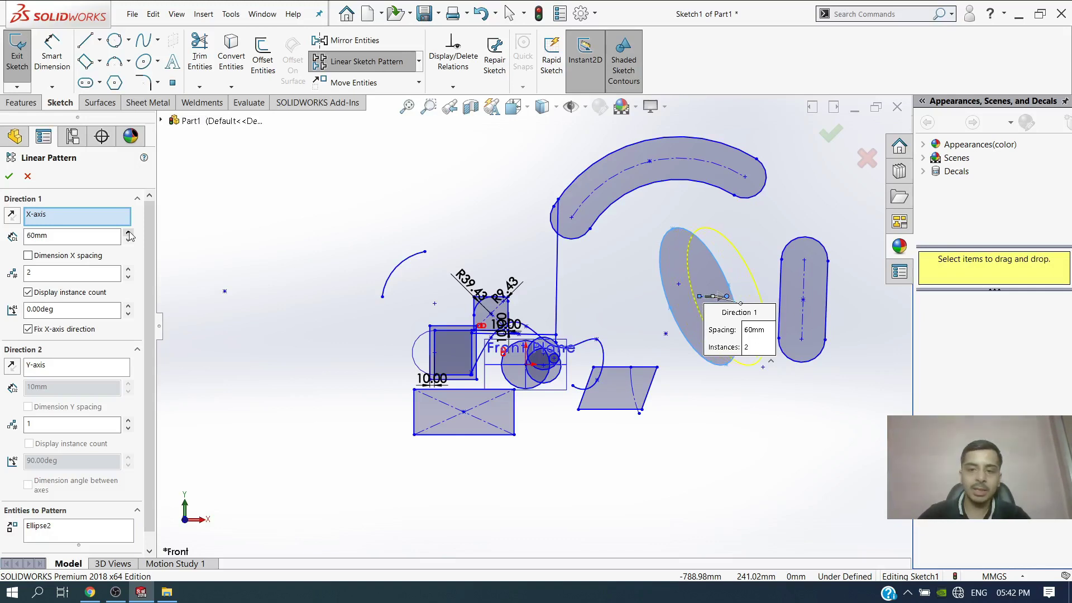
click(128, 233)
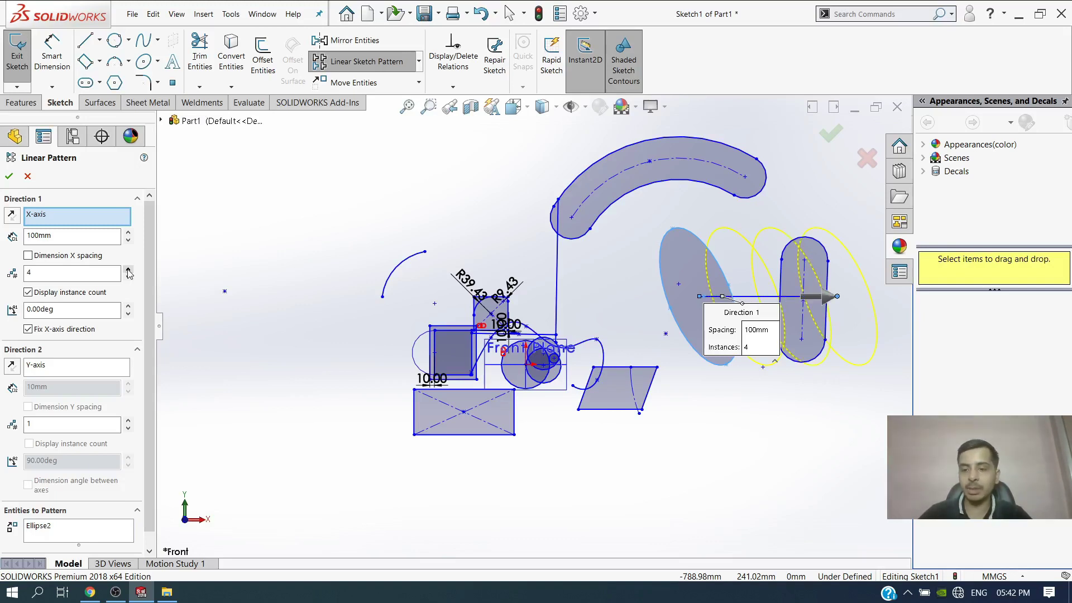
click(129, 270)
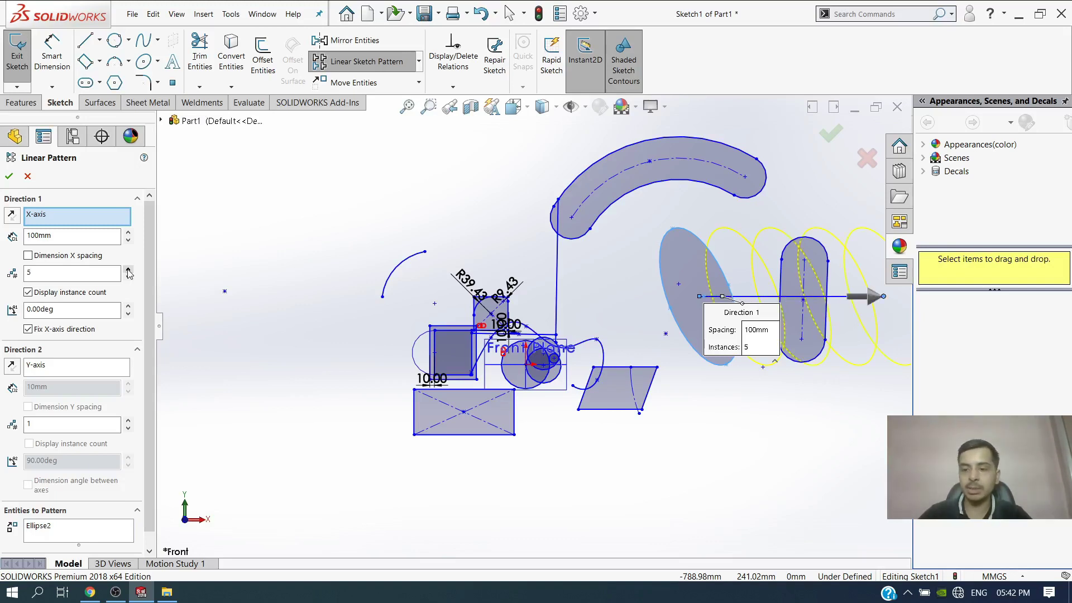
click(129, 306)
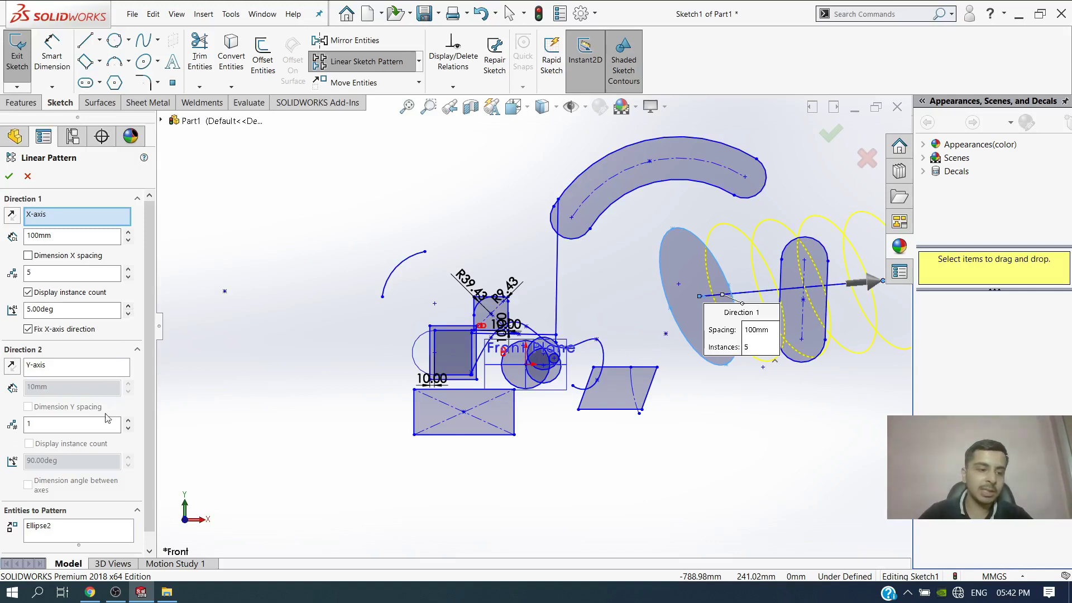
click(128, 422)
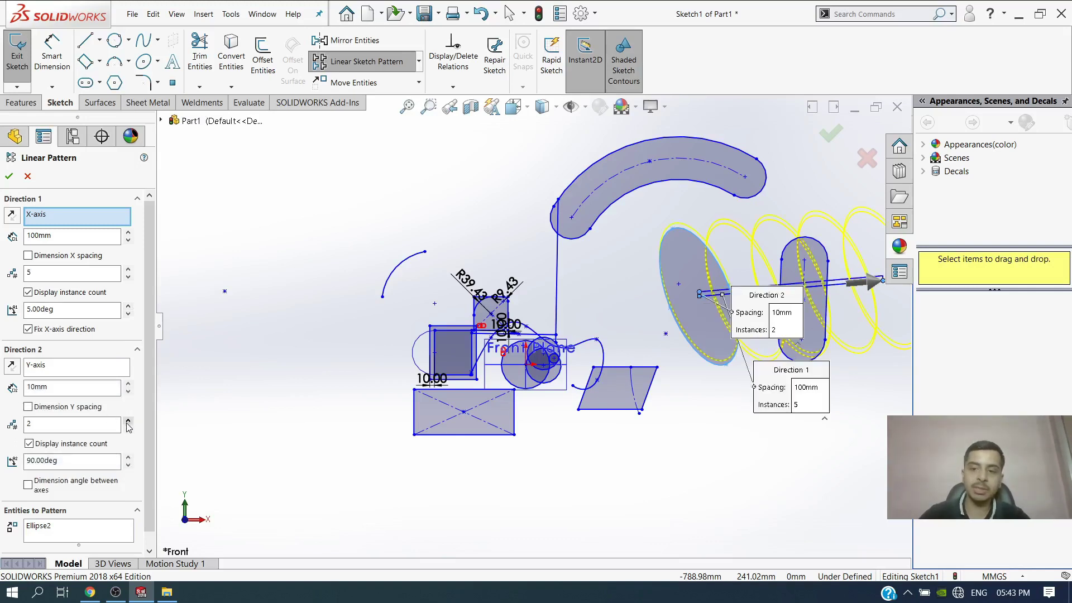
click(128, 422)
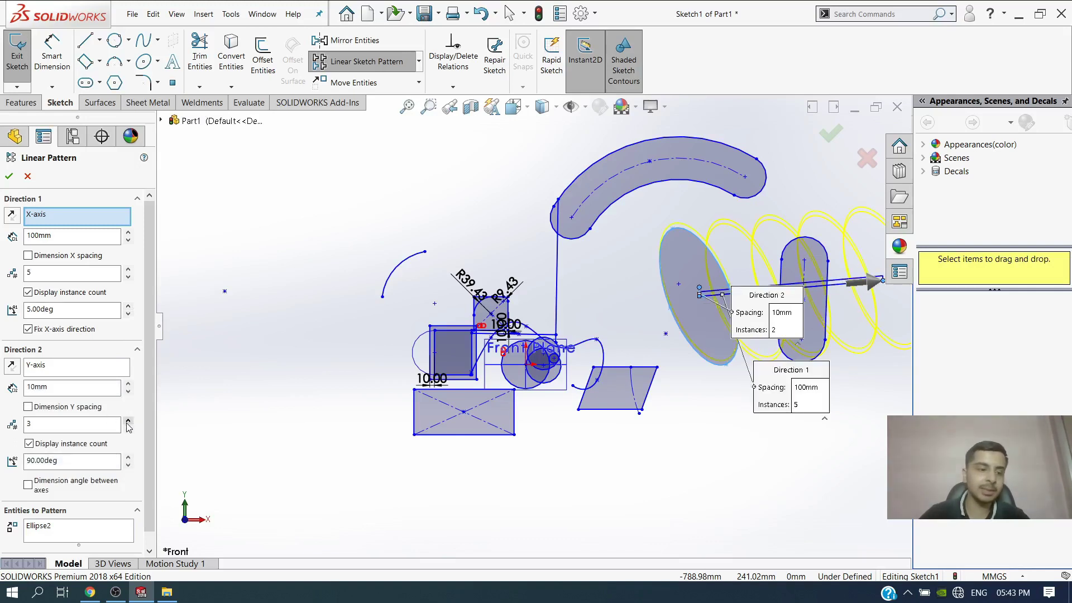
click(9, 176)
key(f)
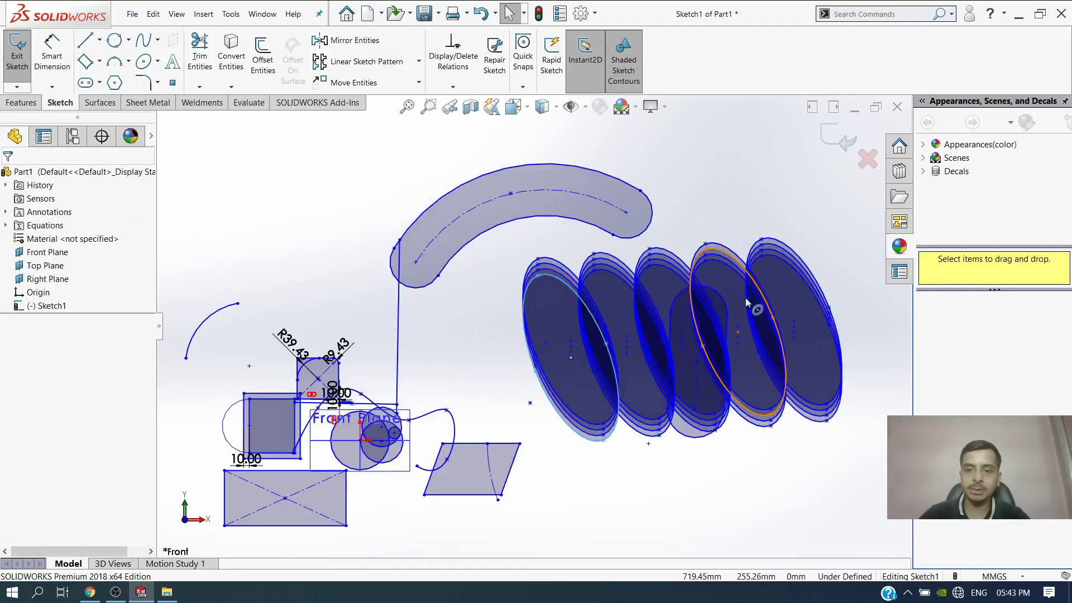
scroll(726, 355, down, 2)
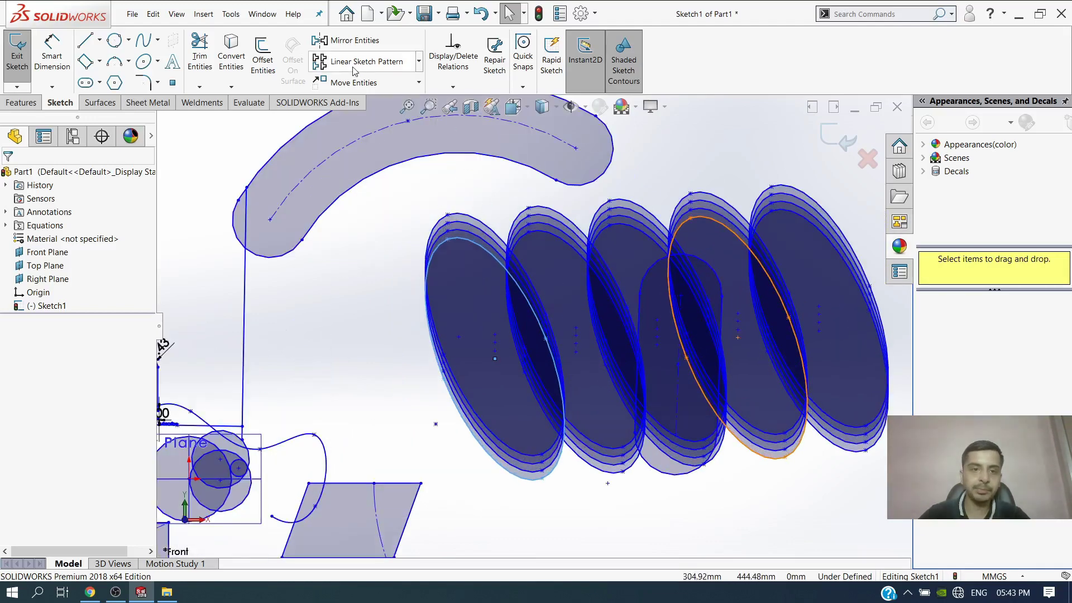
key(f)
click(419, 83)
click(453, 86)
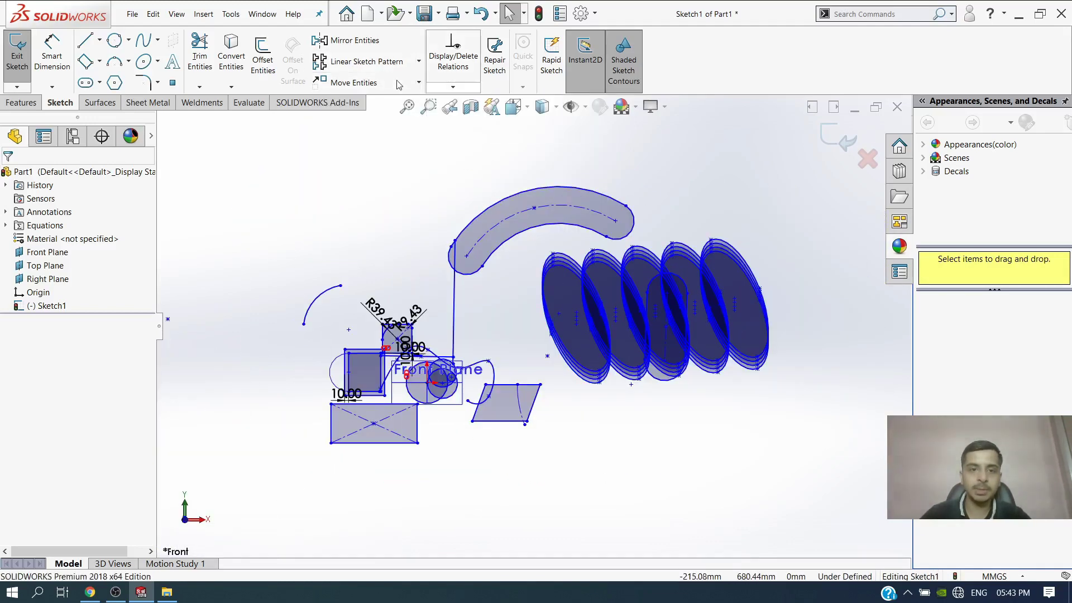
click(419, 62)
Circularly pattern the curved slot arcs five times over 360° around Point-1.
click(358, 93)
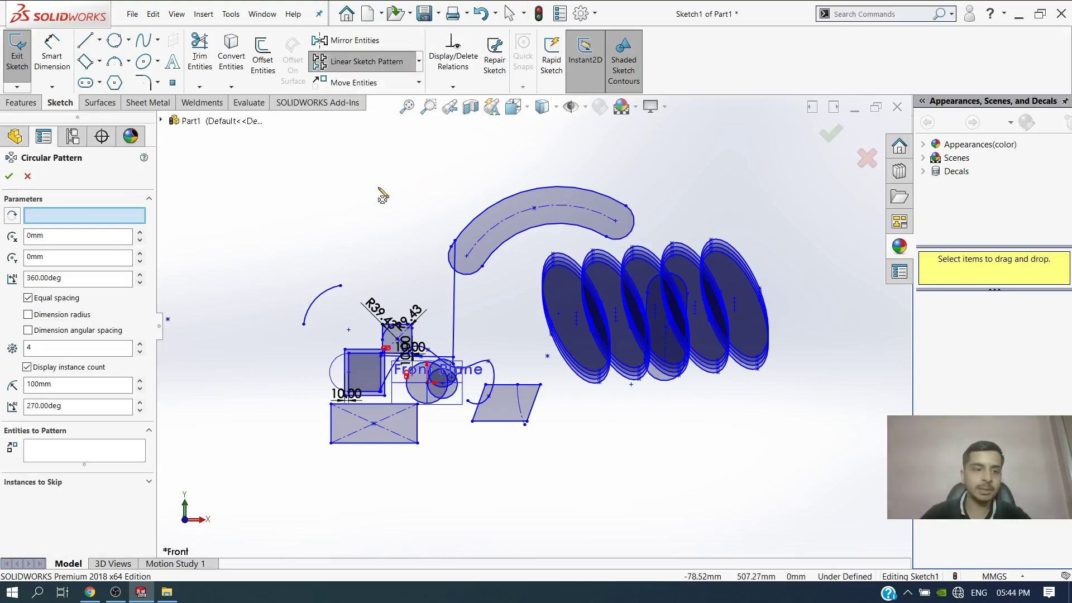
click(56, 216)
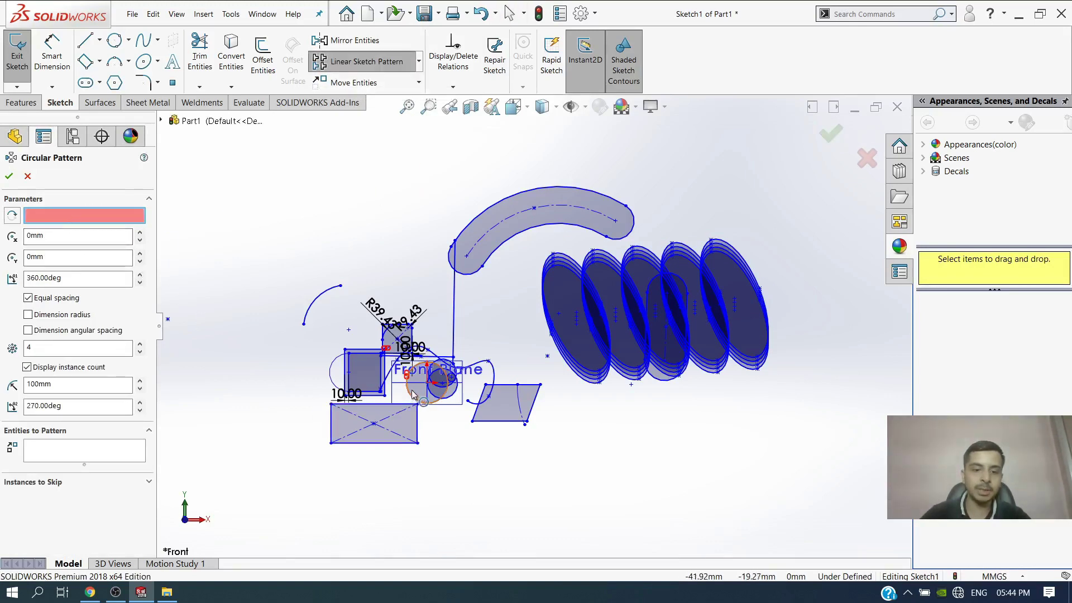
click(427, 384)
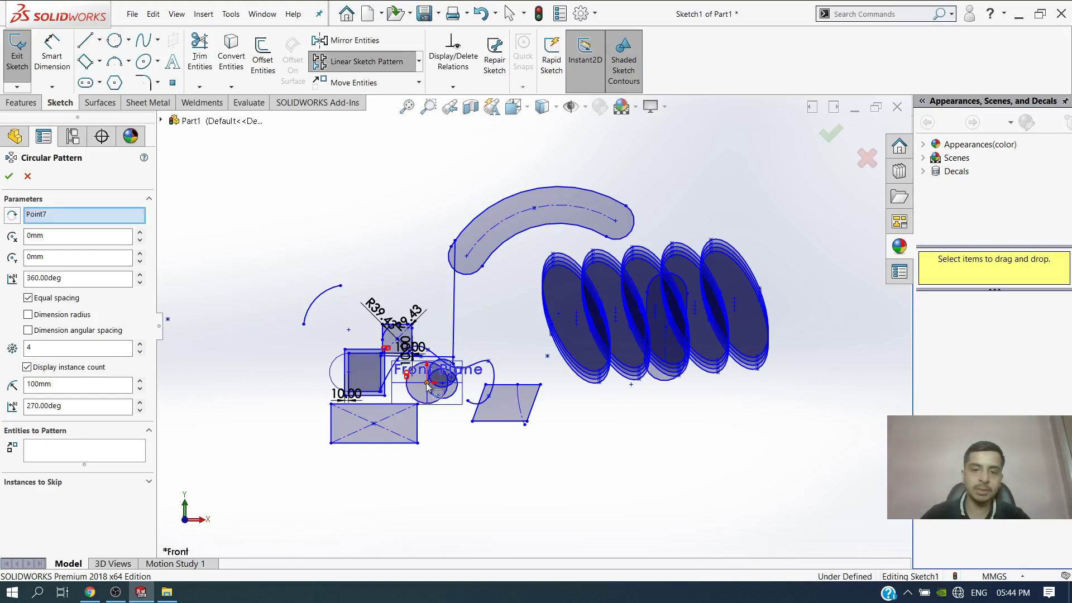
click(55, 449)
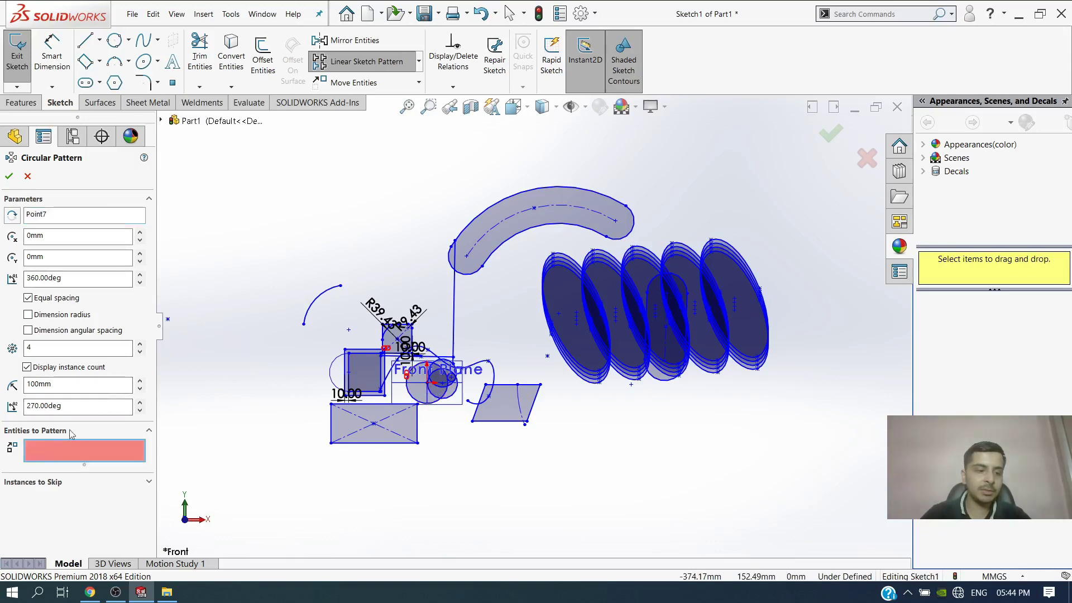
click(529, 225)
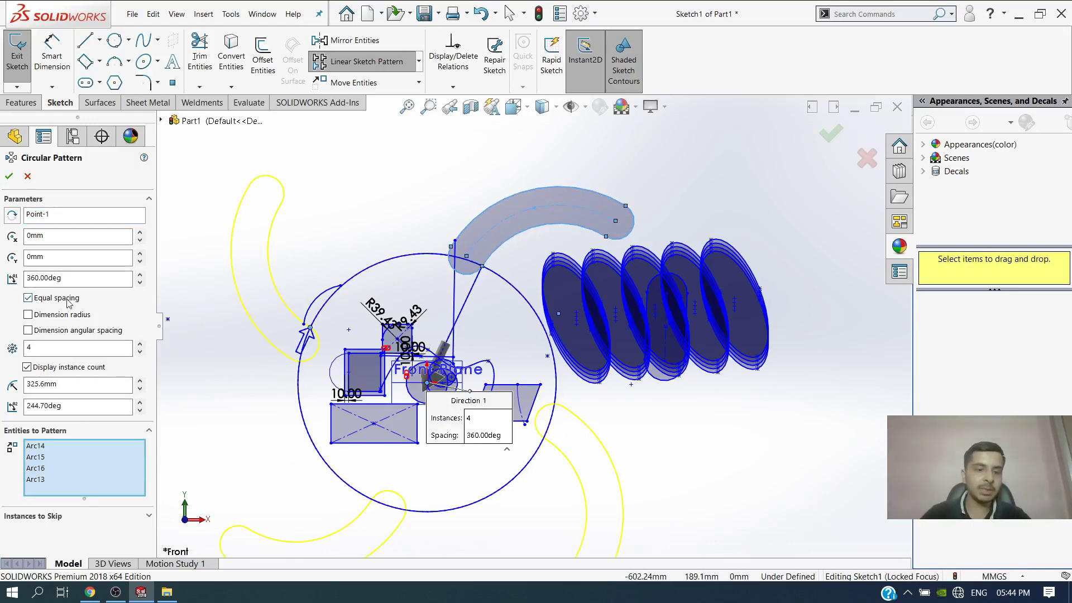
scroll(533, 324, up, 3)
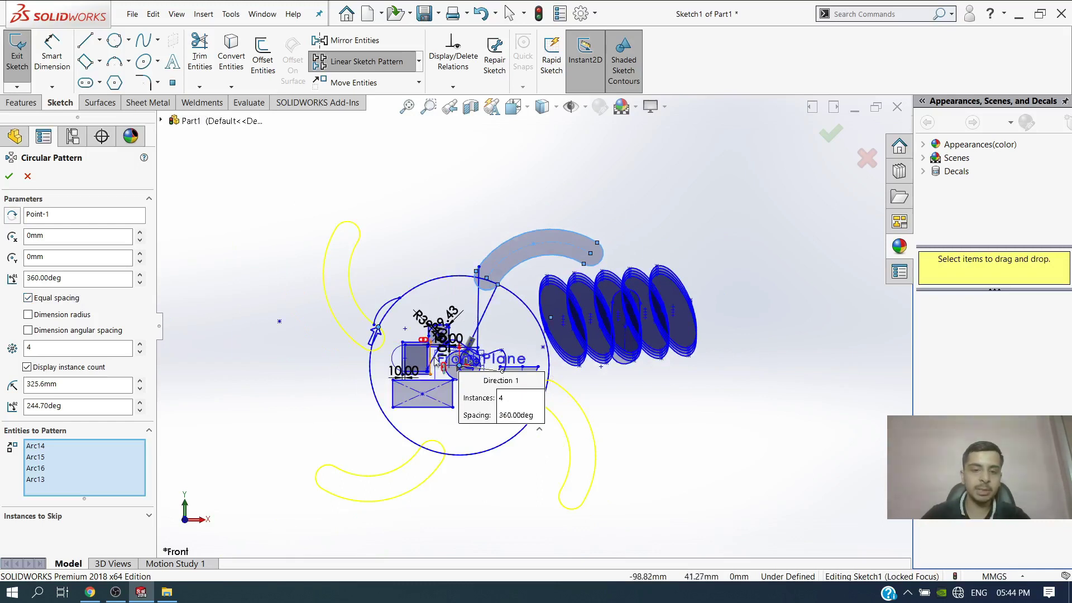
click(140, 345)
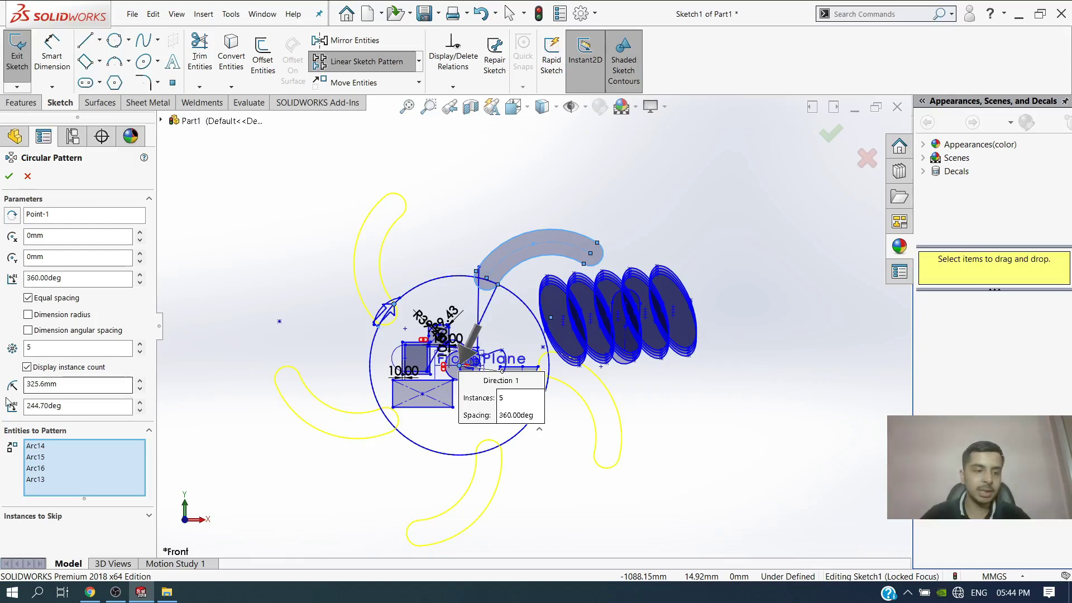
click(9, 180)
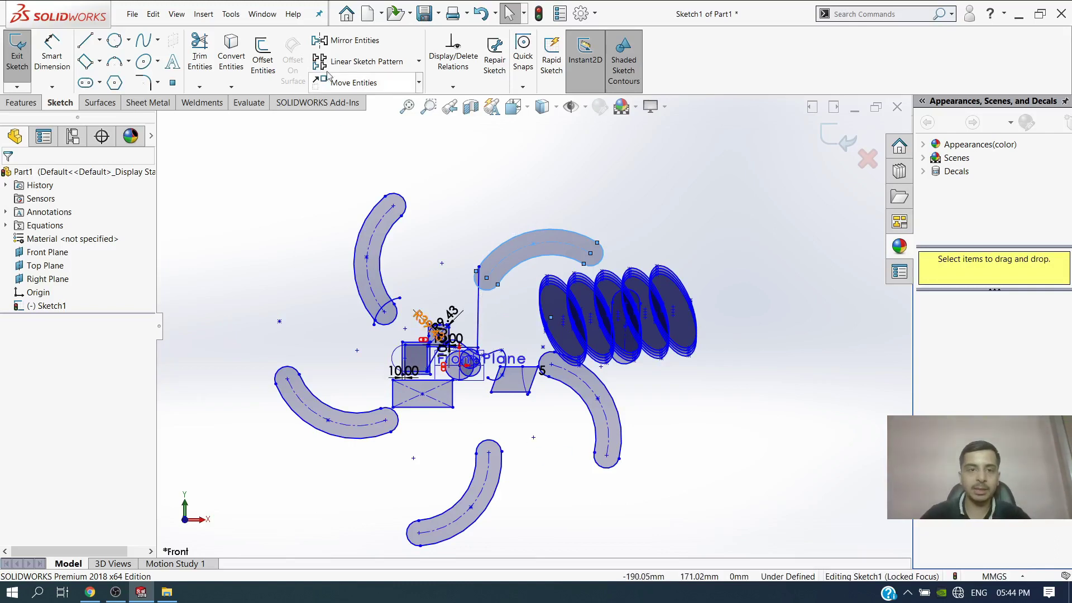
Select the crossed rectangle and try X/Y move offsets of 50 mm and -30 mm.
click(404, 82)
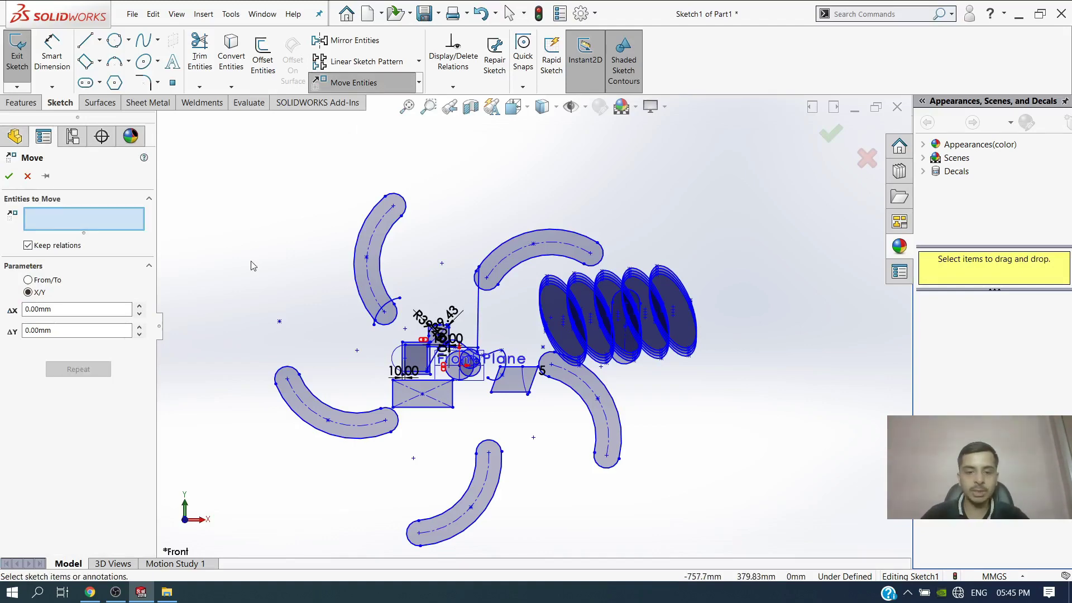
scroll(425, 430, down, 3)
scroll(404, 362, down, 2)
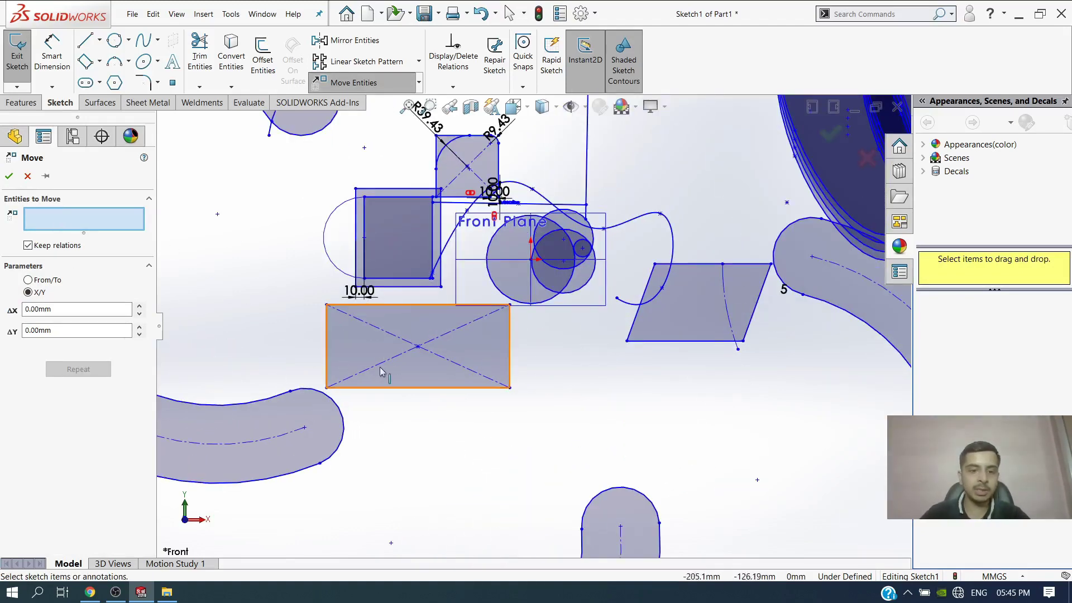
click(410, 377)
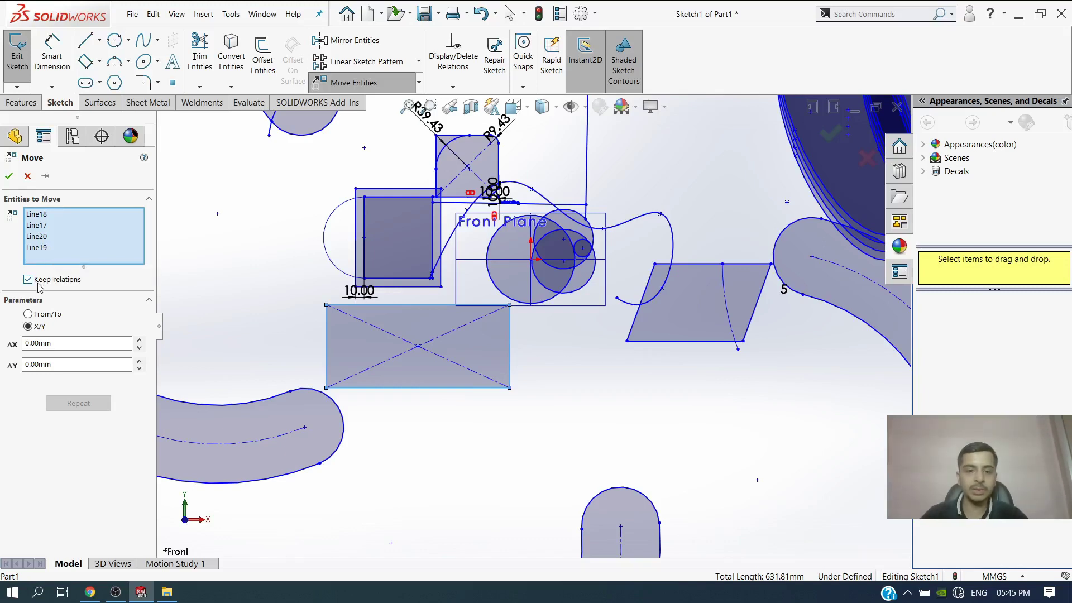
click(28, 327)
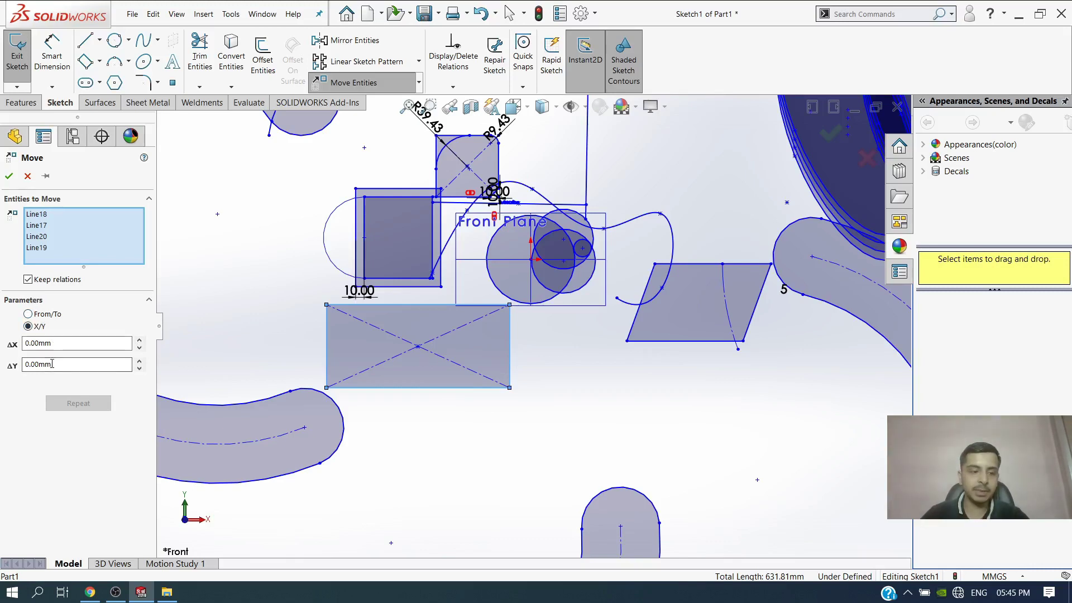
click(139, 341)
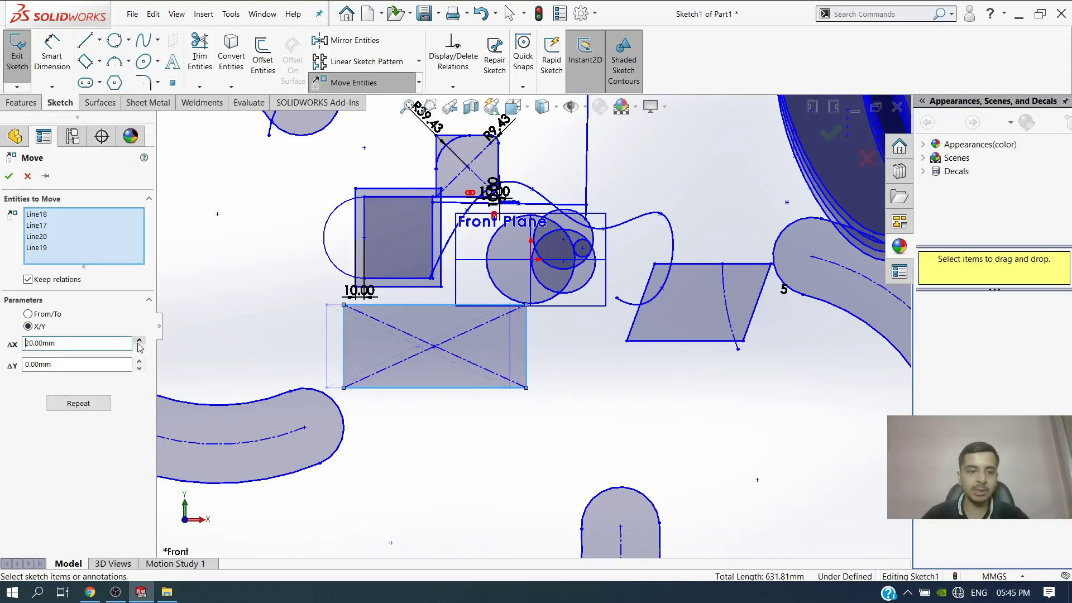
click(139, 342)
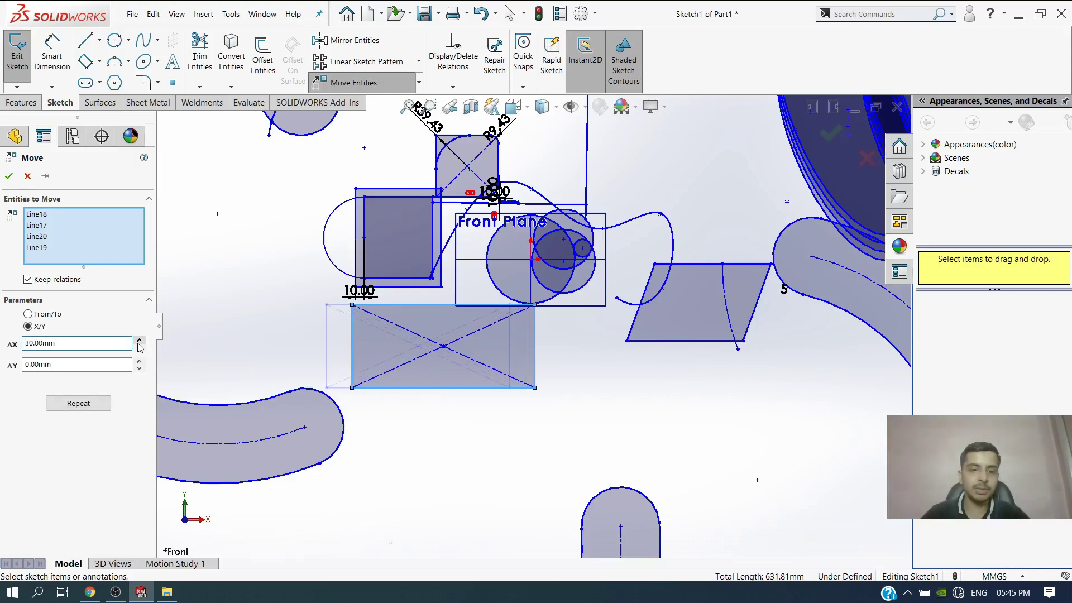
click(139, 343)
click(139, 343)
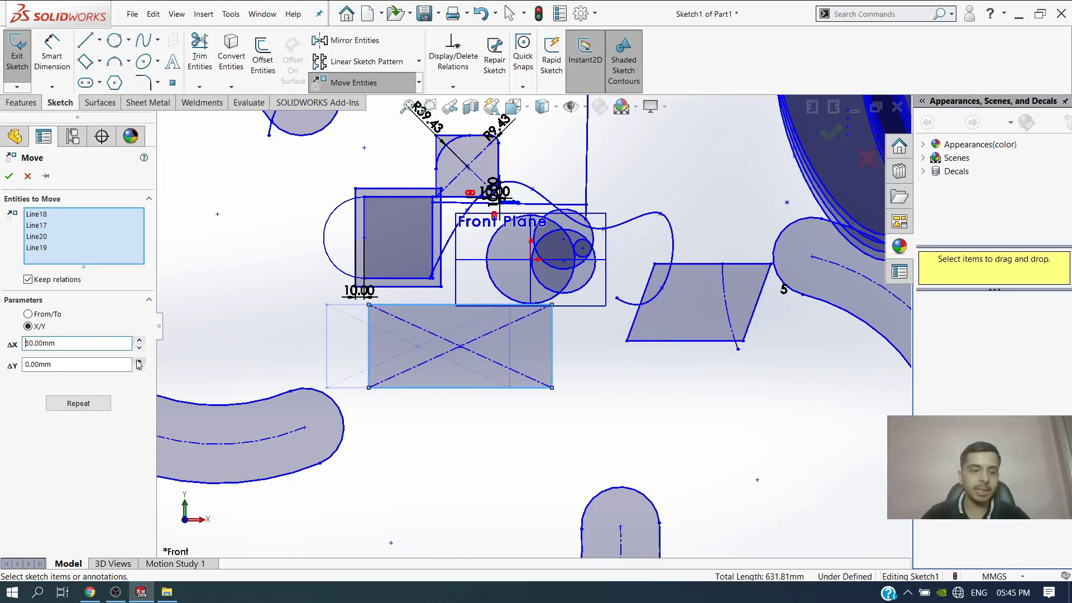
click(139, 361)
click(139, 369)
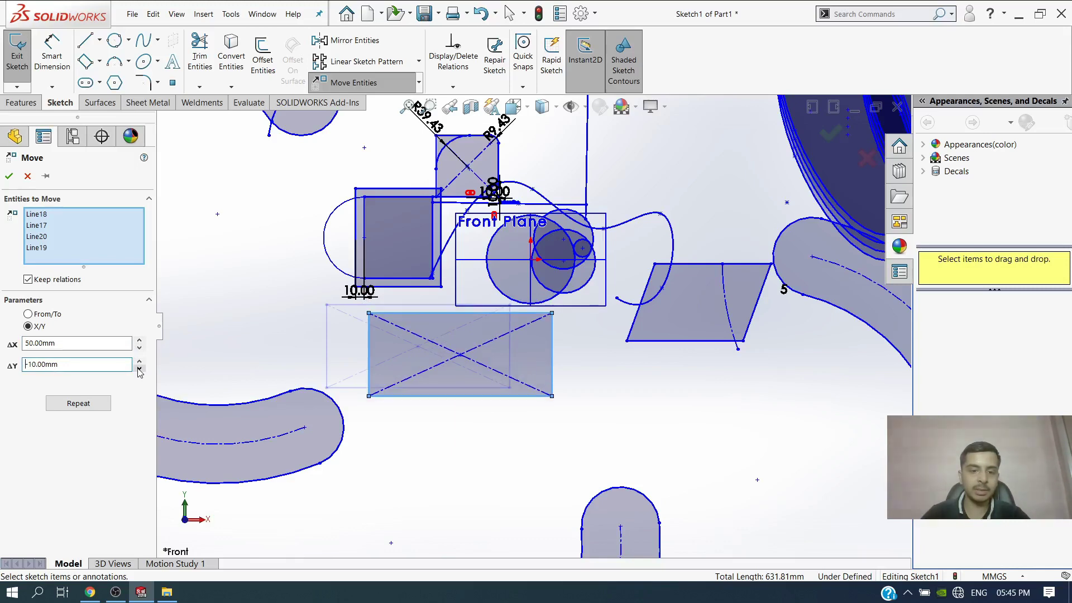
click(139, 368)
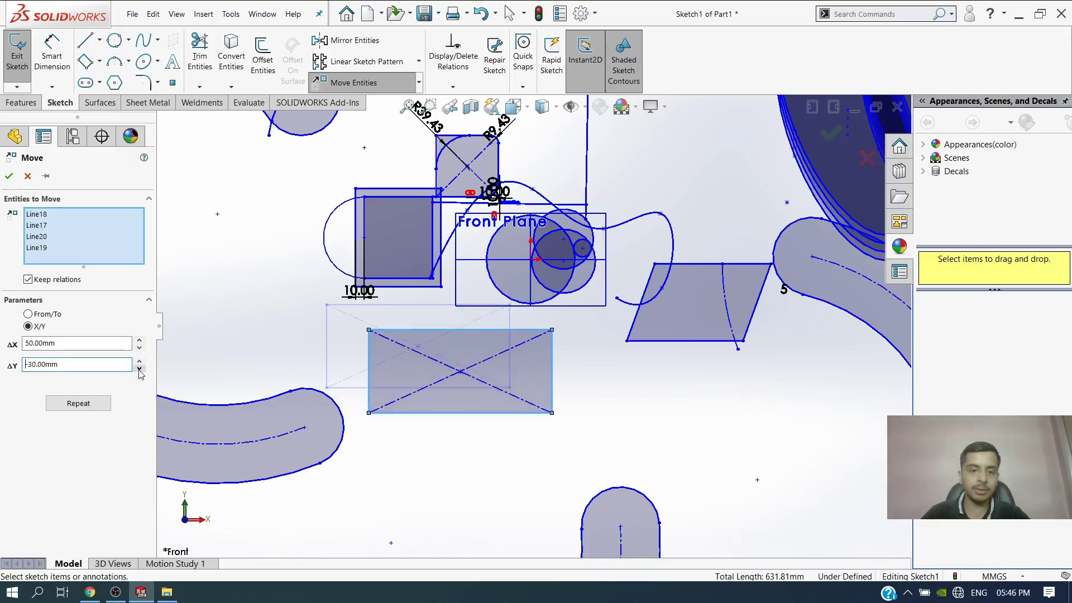
Move the rectangle From/To a picked point above the sketch centre.
click(28, 314)
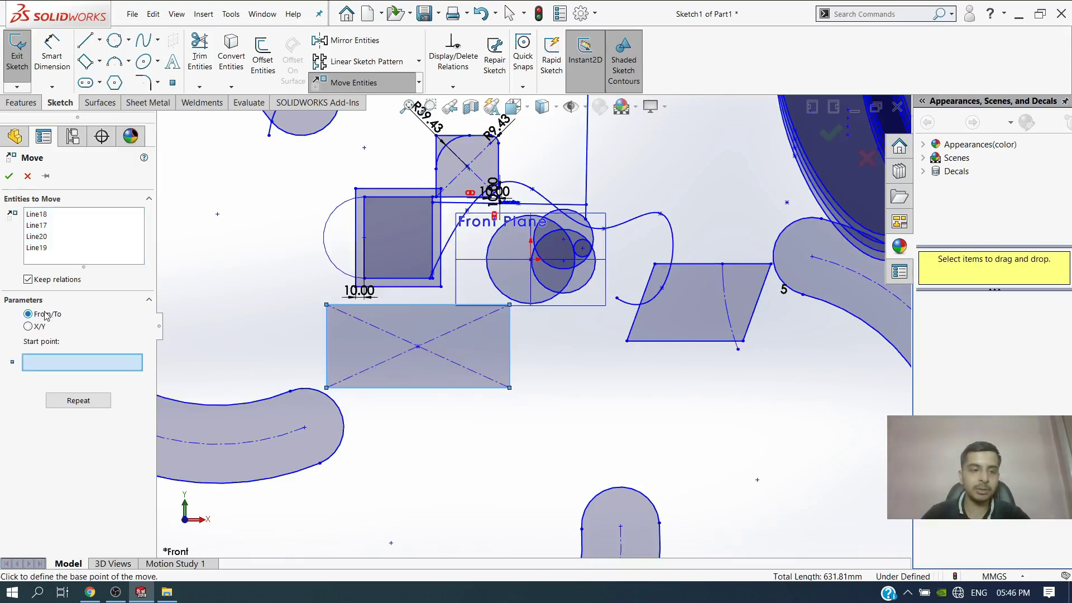
click(417, 347)
scroll(531, 327, up, 2)
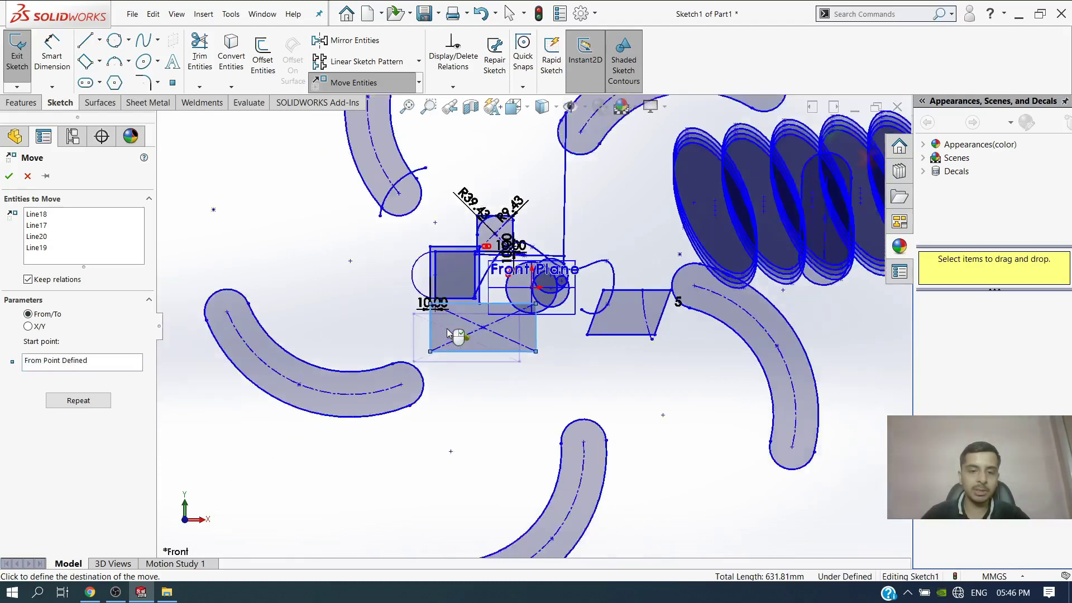
scroll(530, 326, up, 3)
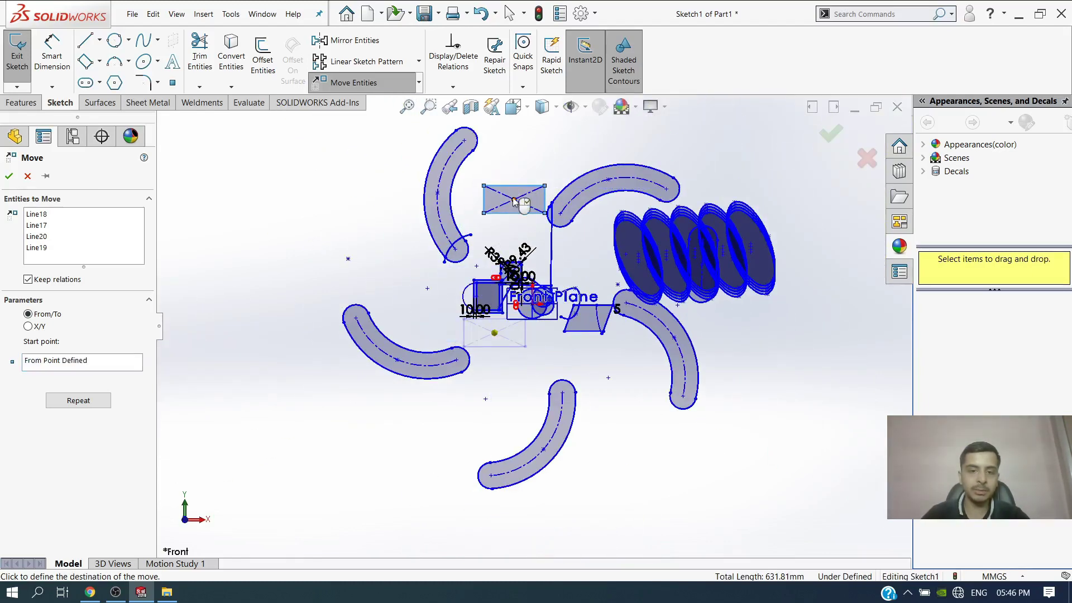
click(461, 158)
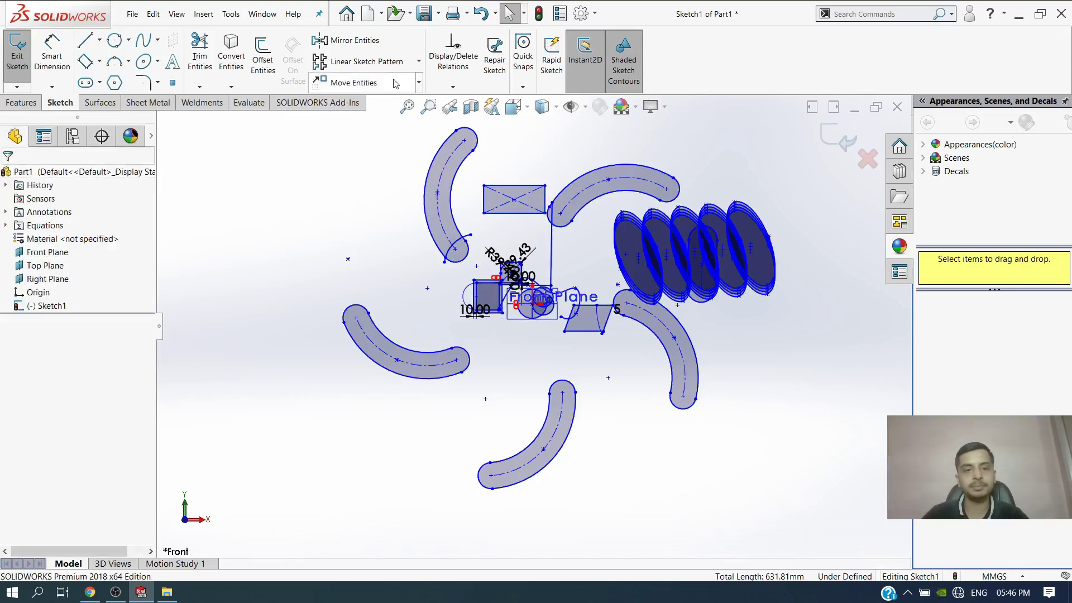
click(418, 82)
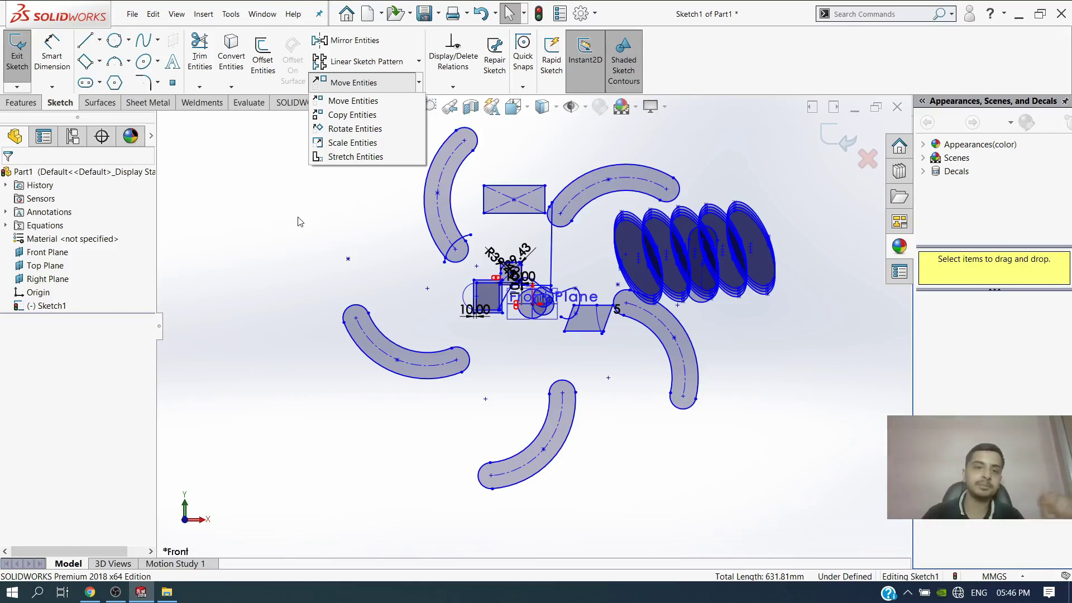
click(318, 208)
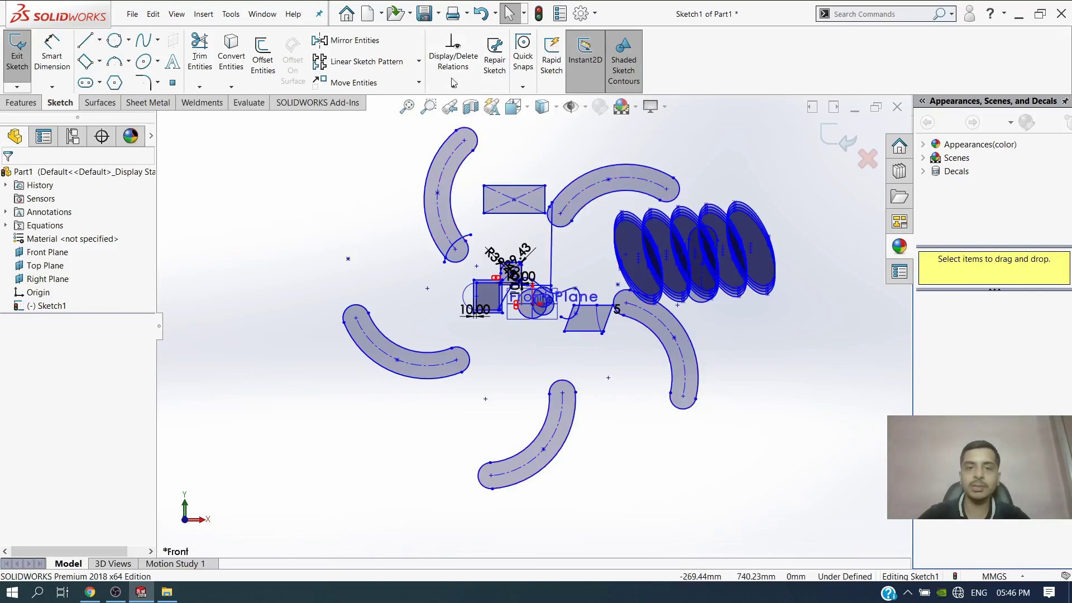
click(453, 62)
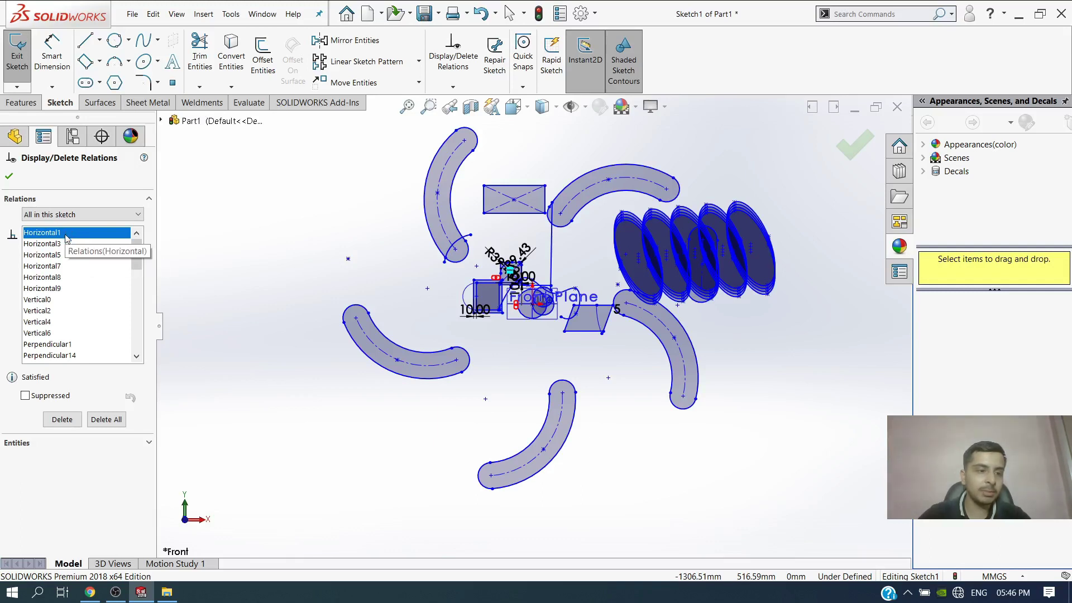
scroll(68, 263, down, 1)
scroll(69, 274, down, 2)
scroll(69, 276, down, 1)
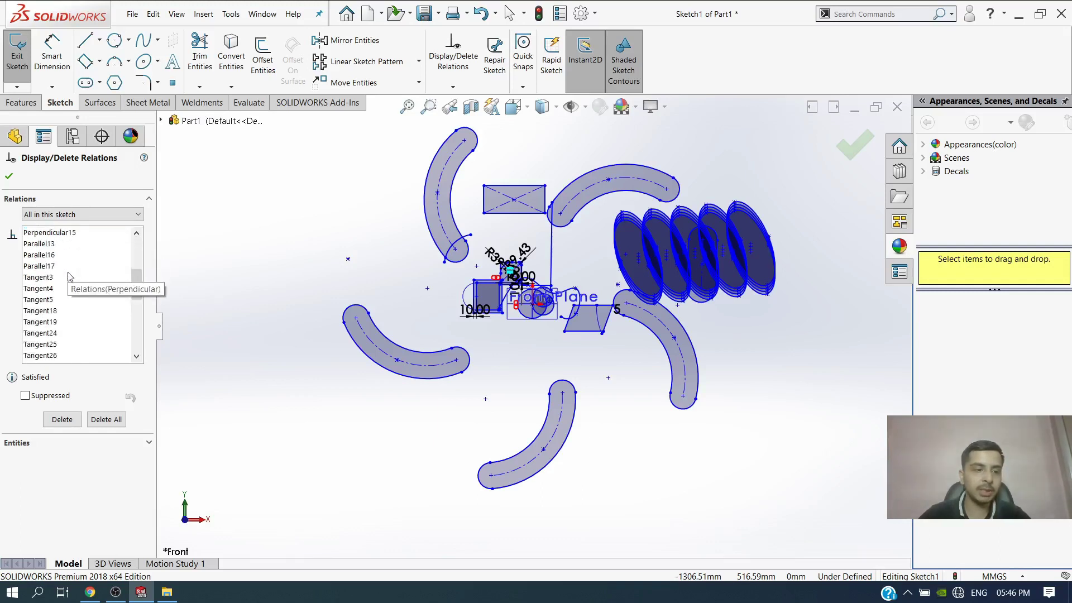
scroll(70, 276, down, 2)
scroll(70, 276, down, 1)
scroll(70, 277, down, 2)
scroll(71, 277, down, 2)
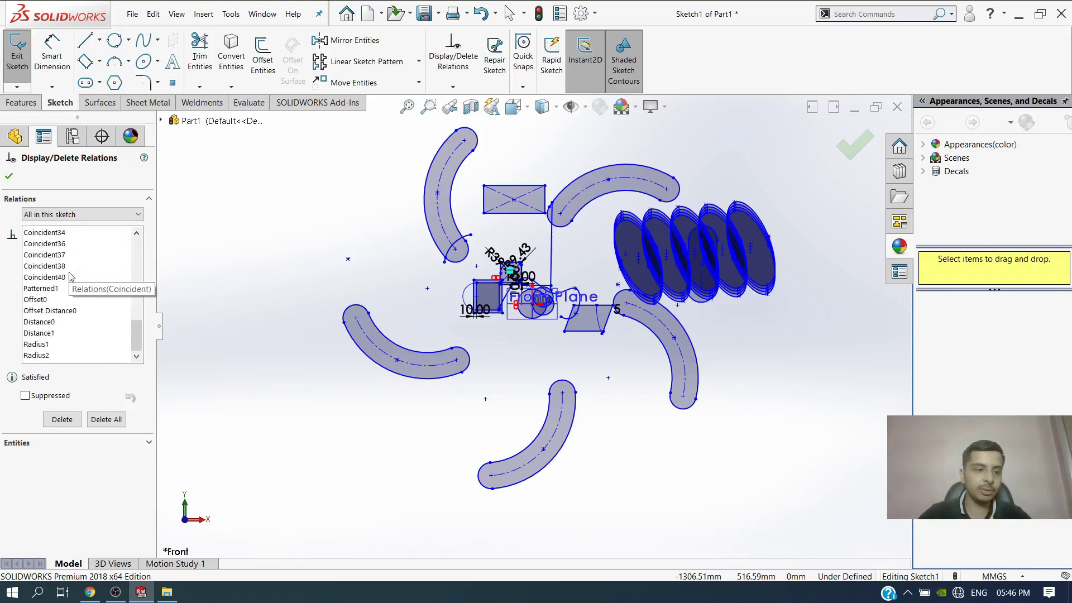
click(9, 176)
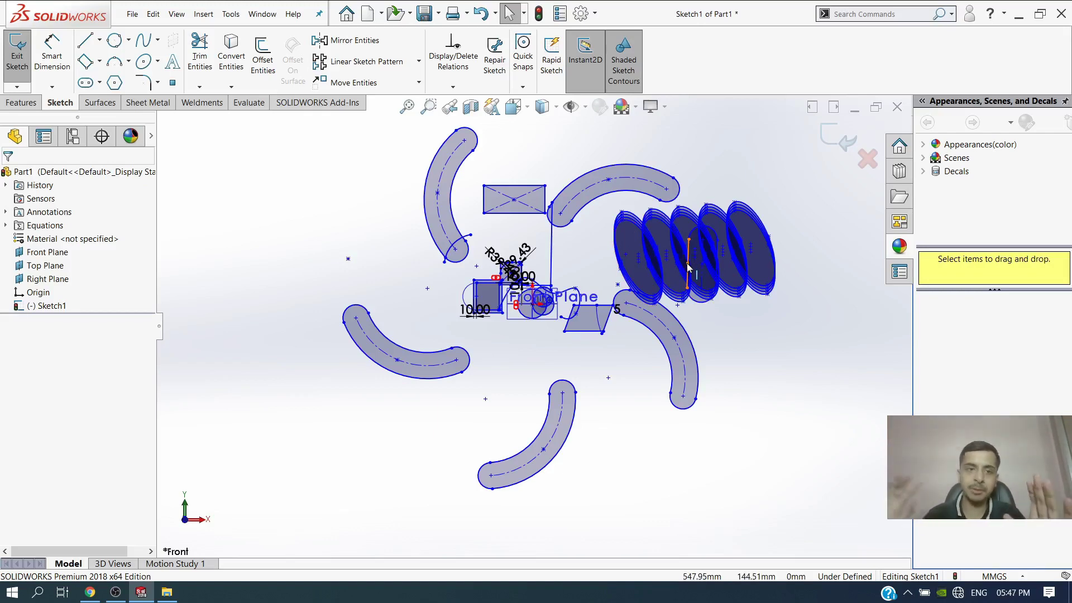
Delete all 106 sketch entities and zoom to fit the empty Front Plane.
click(200, 58)
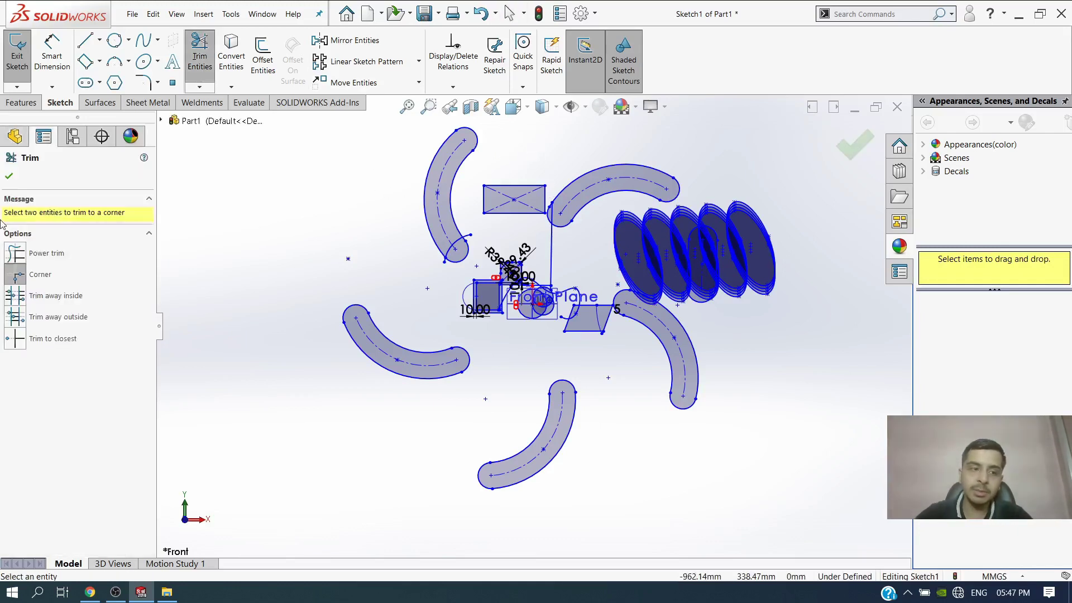
click(10, 179)
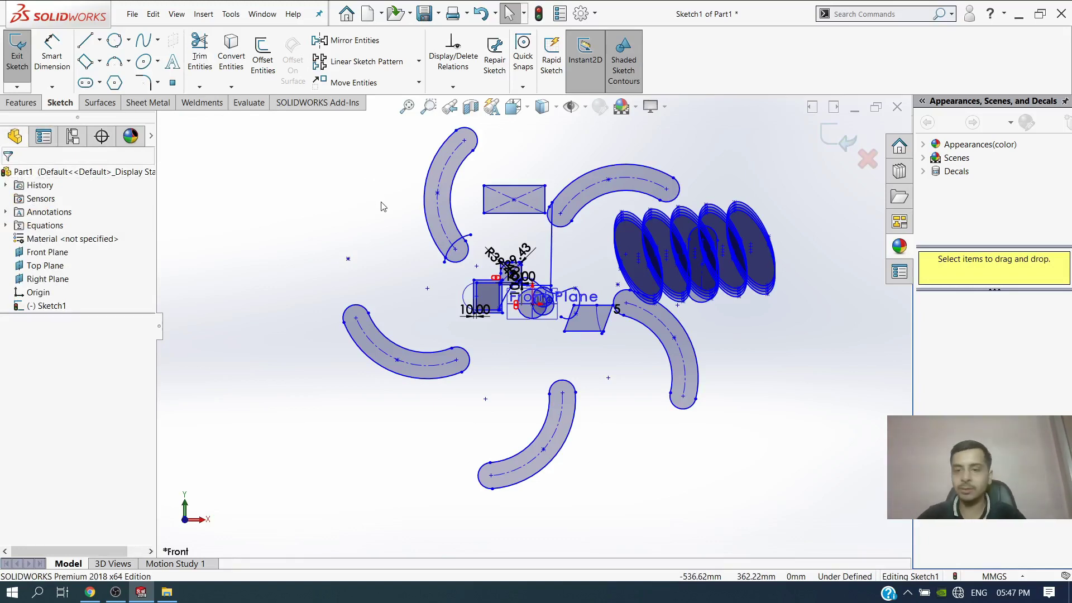
key(ctrl+a)
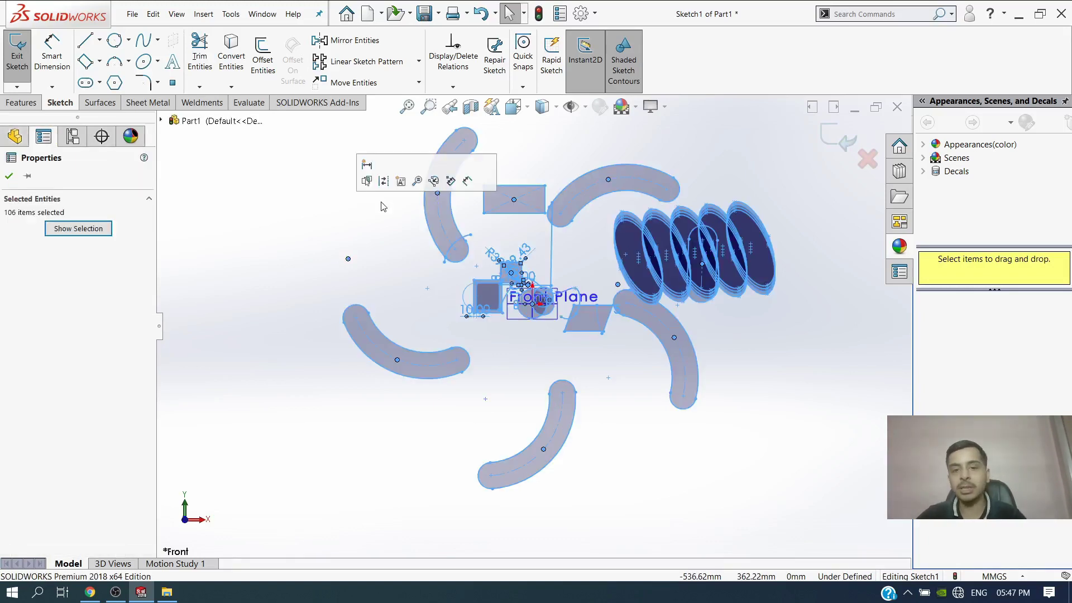
click(380, 202)
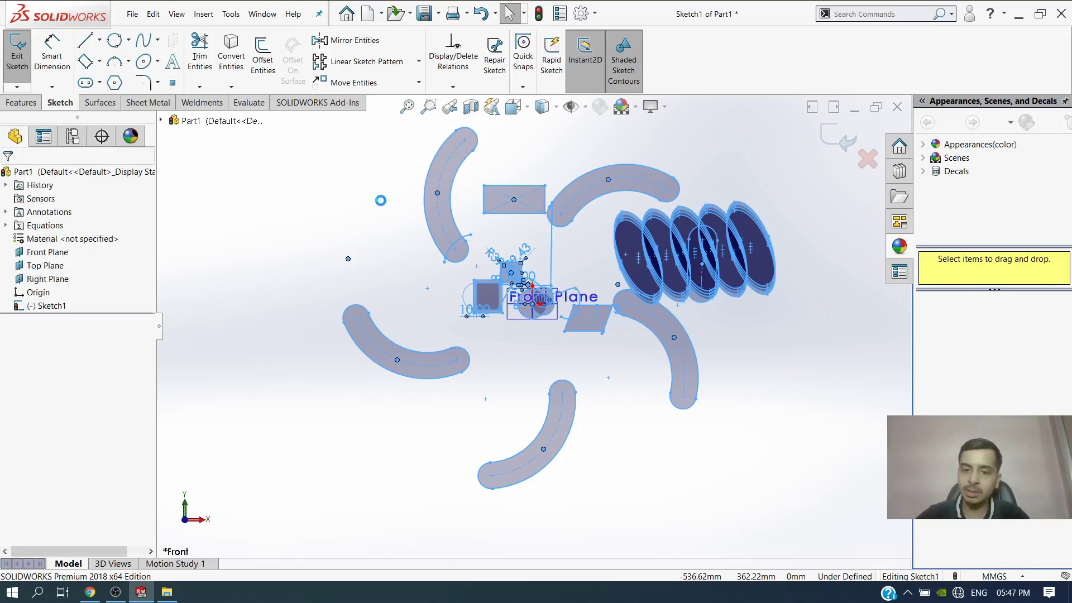
key(Delete)
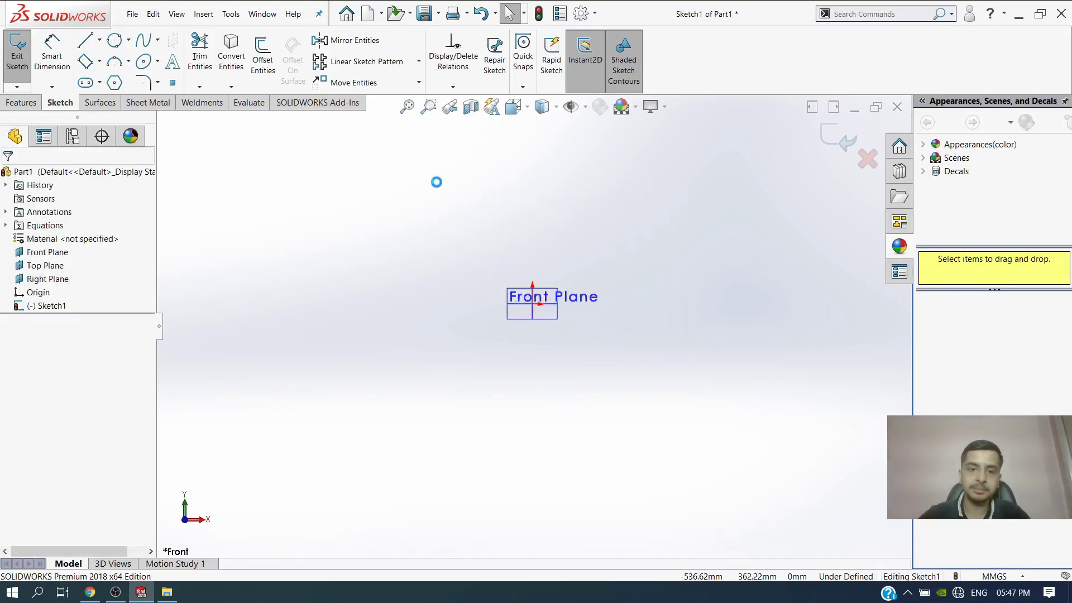
click(407, 106)
key(f)
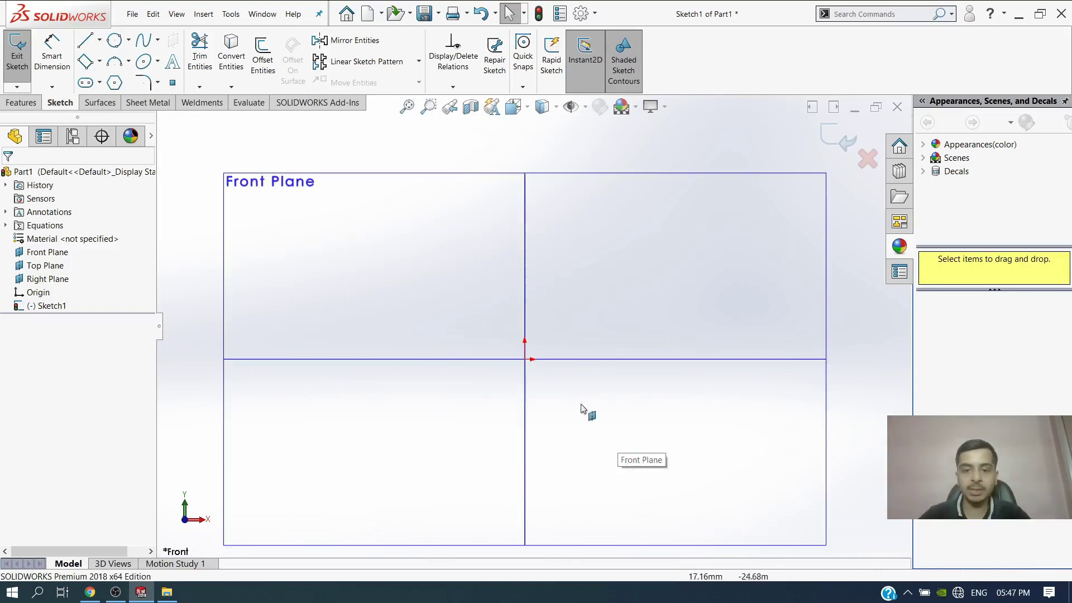
Draw a center rectangle with construction diagonals, centred on the origin.
click(84, 43)
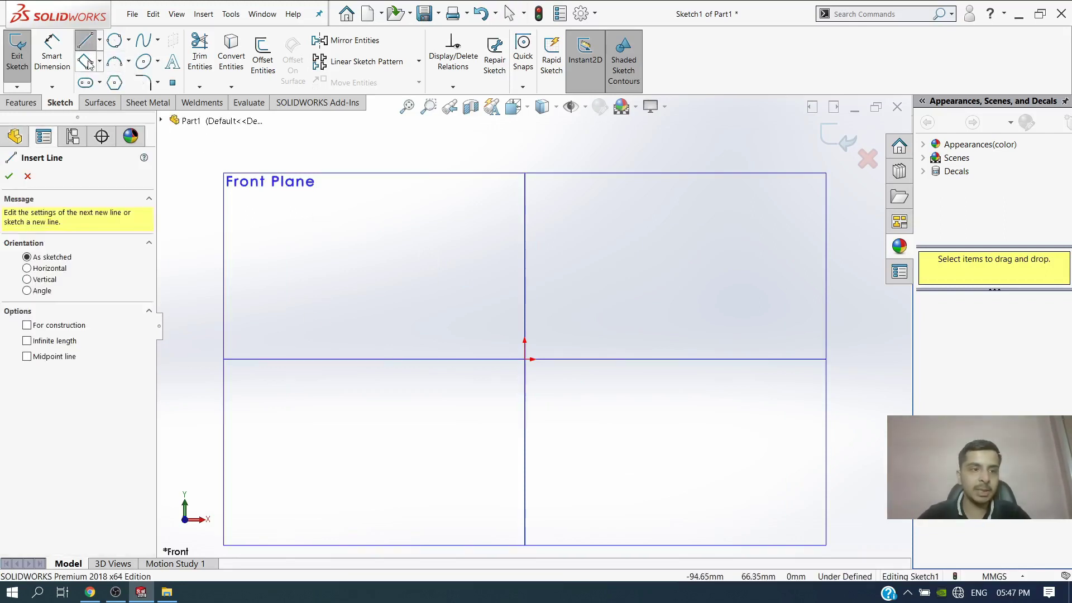
click(85, 61)
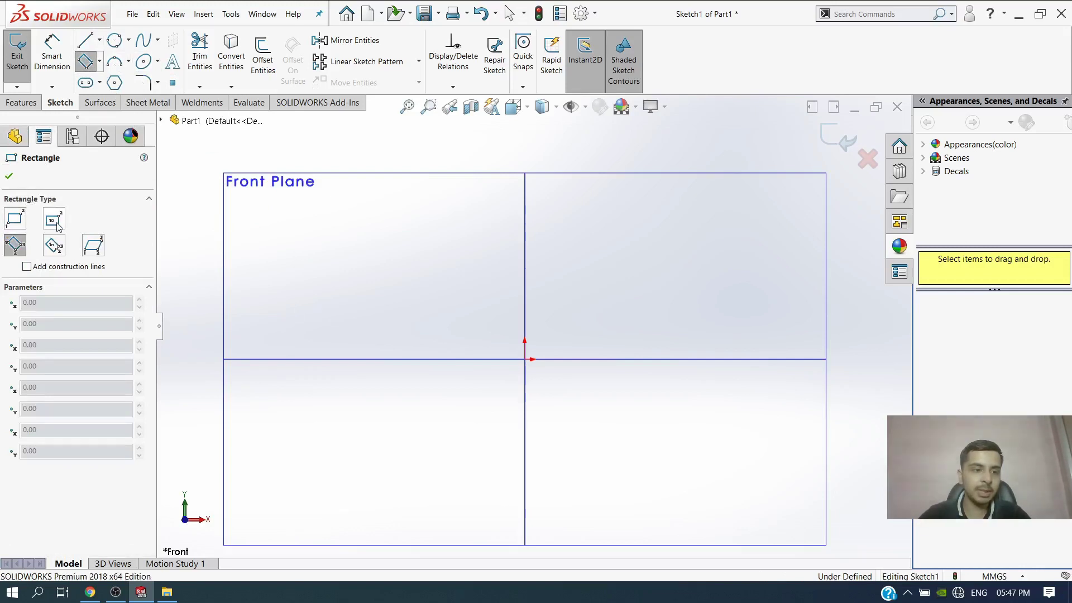
click(55, 222)
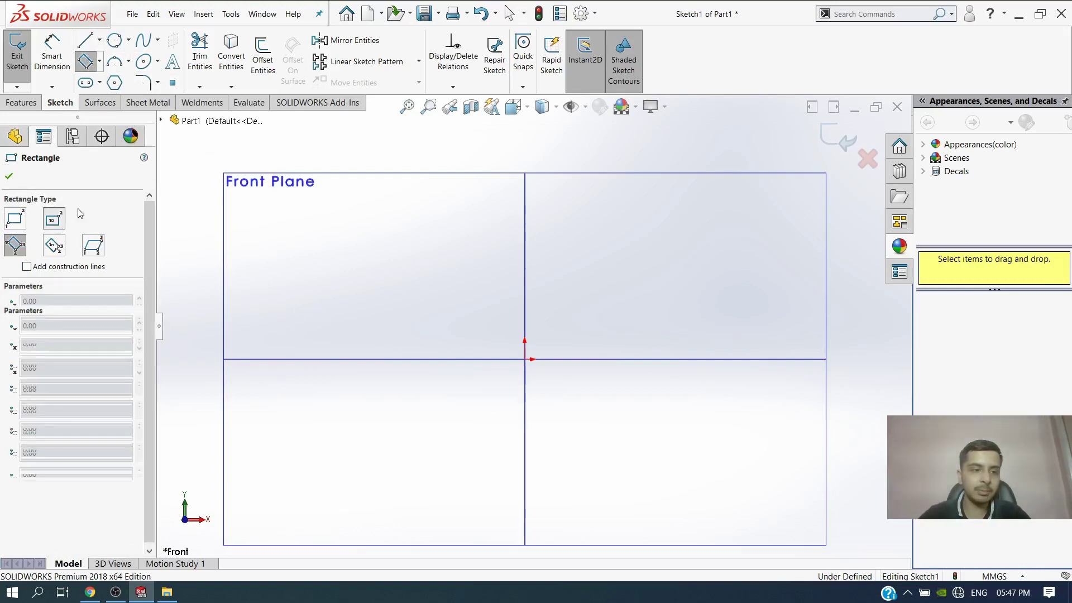
click(524, 359)
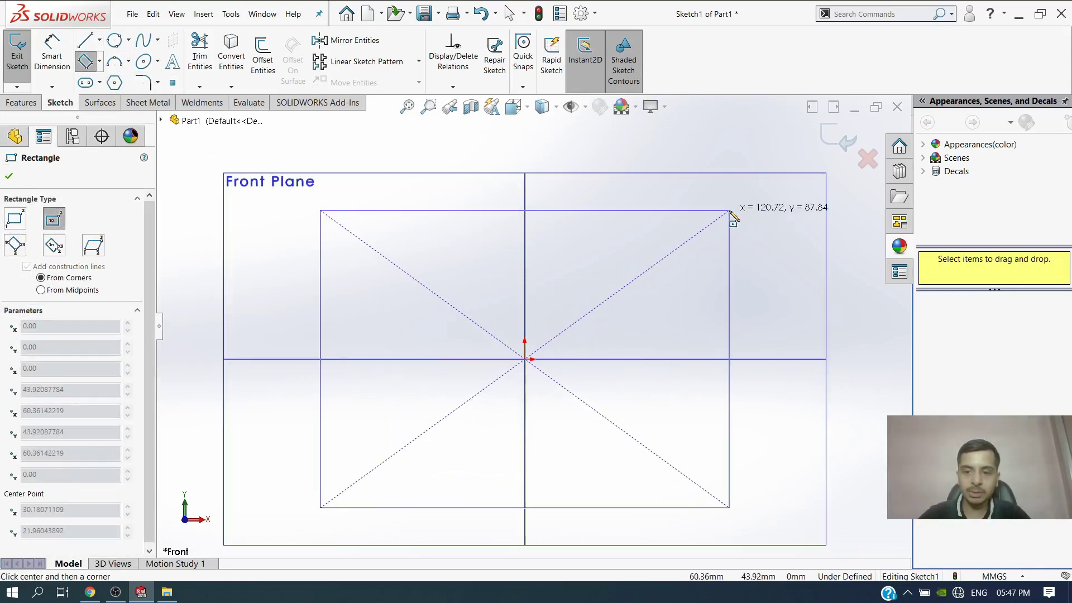
click(730, 210)
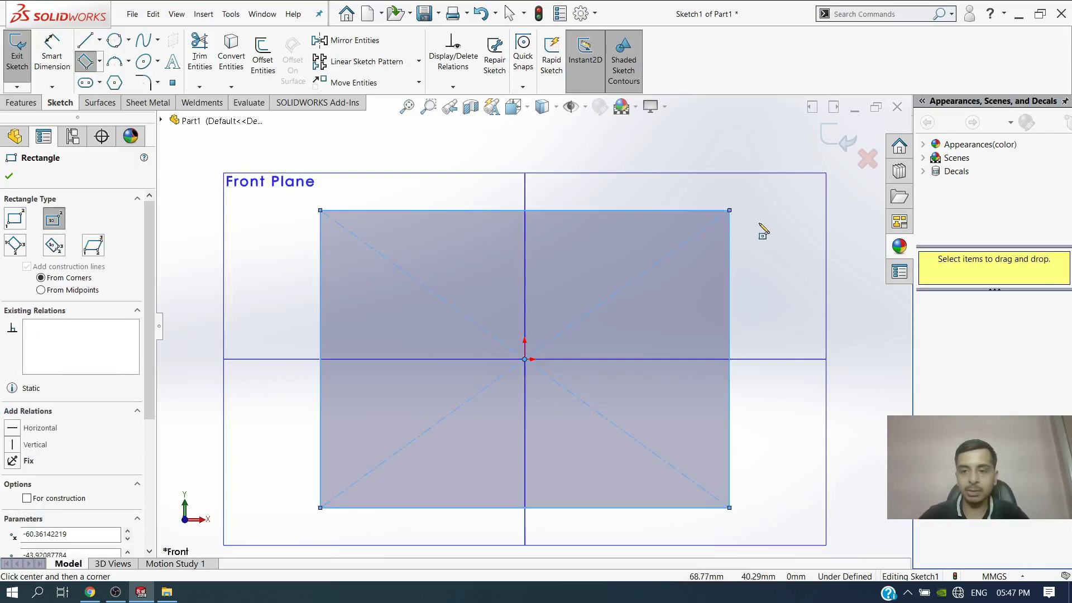
key(Escape)
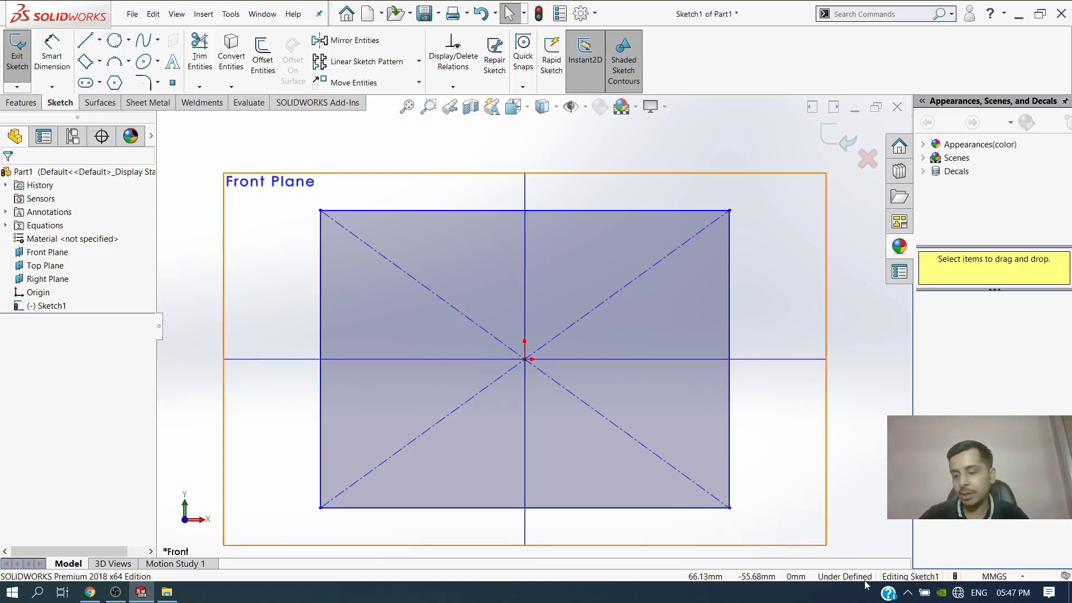
scroll(767, 347, up, 1)
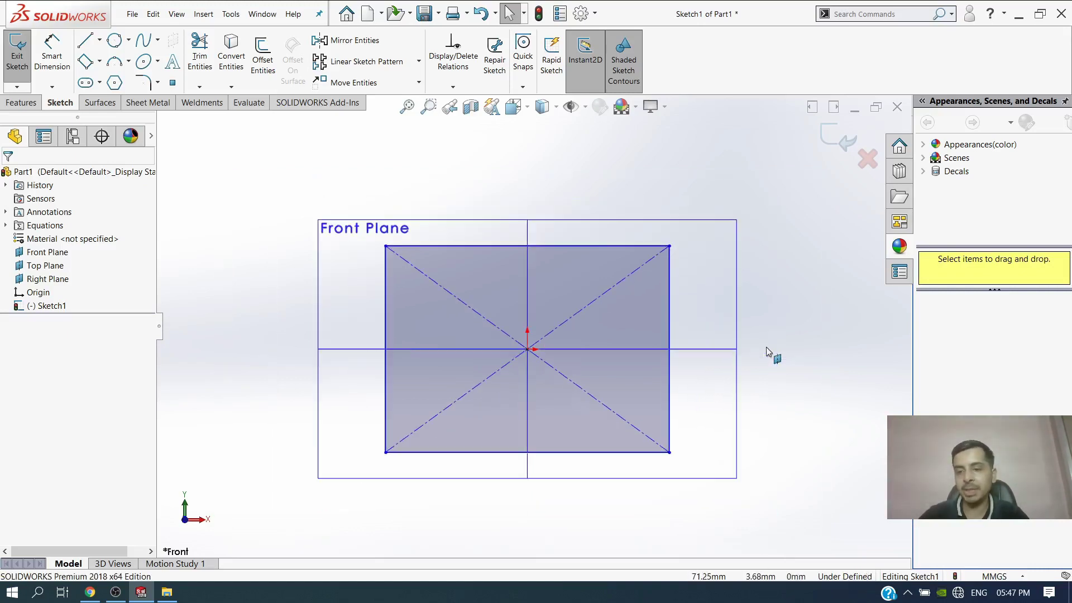
scroll(766, 347, up, 2)
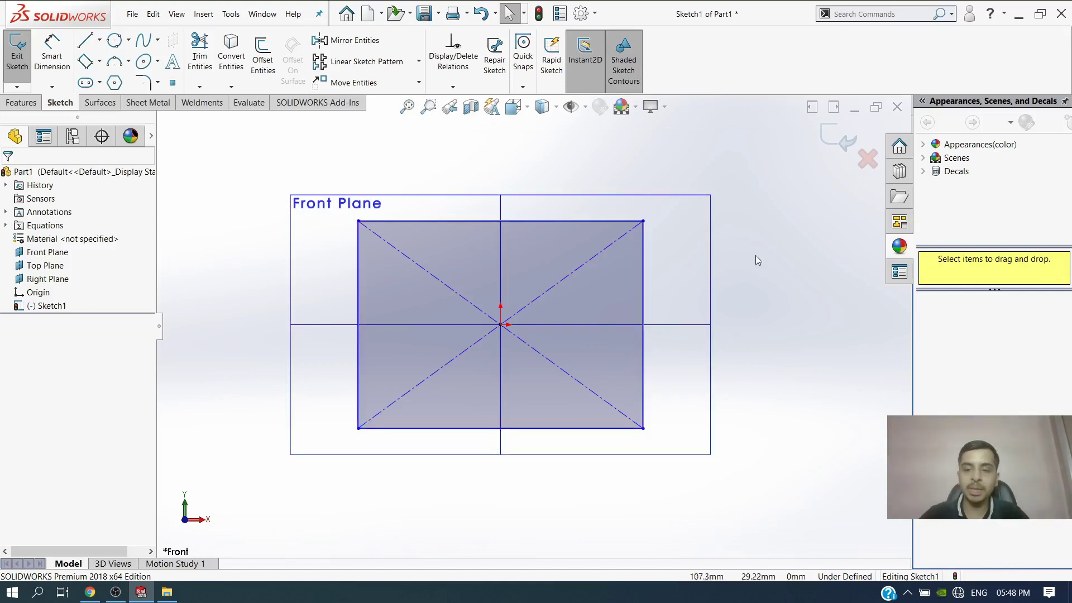
Widen the rectangle by dragging its right edge outward.
click(643, 222)
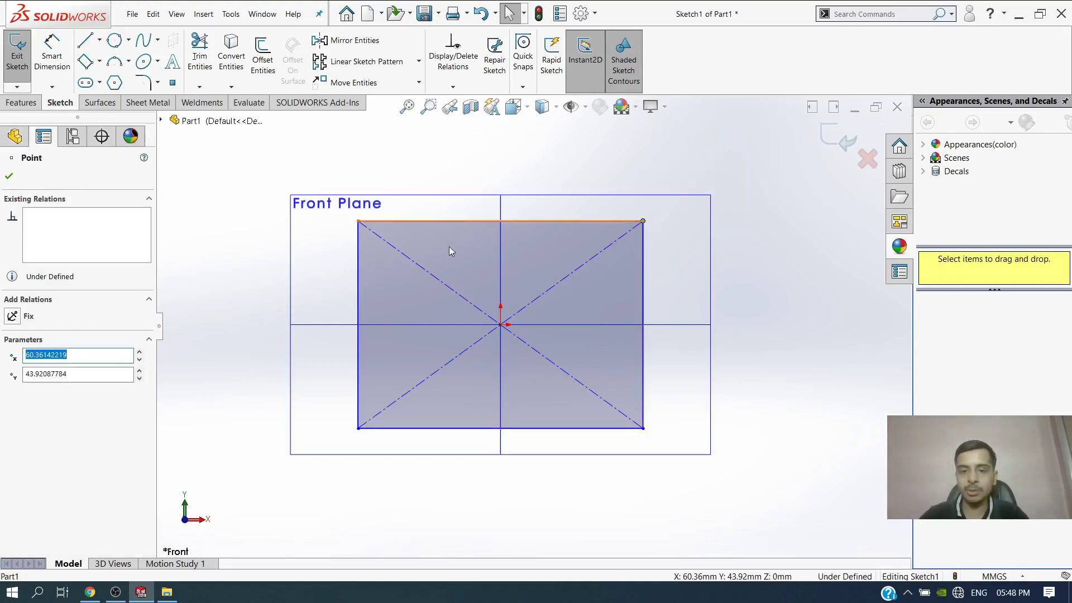
mouse_move(644, 226)
mouse_down()
mouse_move(814, 226)
mouse_move(663, 224)
mouse_up()
drag(380, 173, 717, 181)
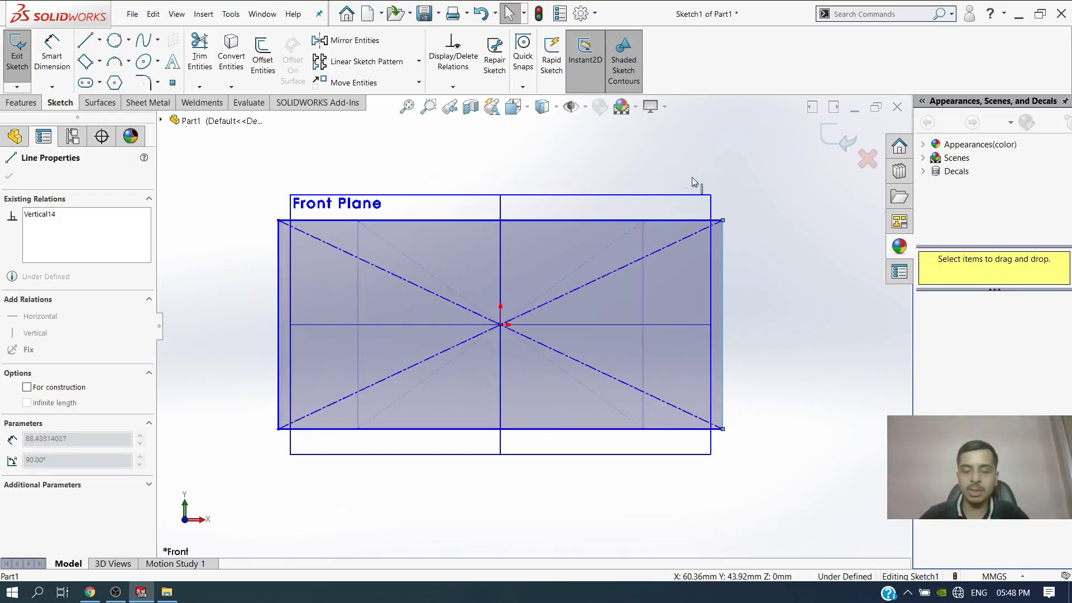
click(849, 357)
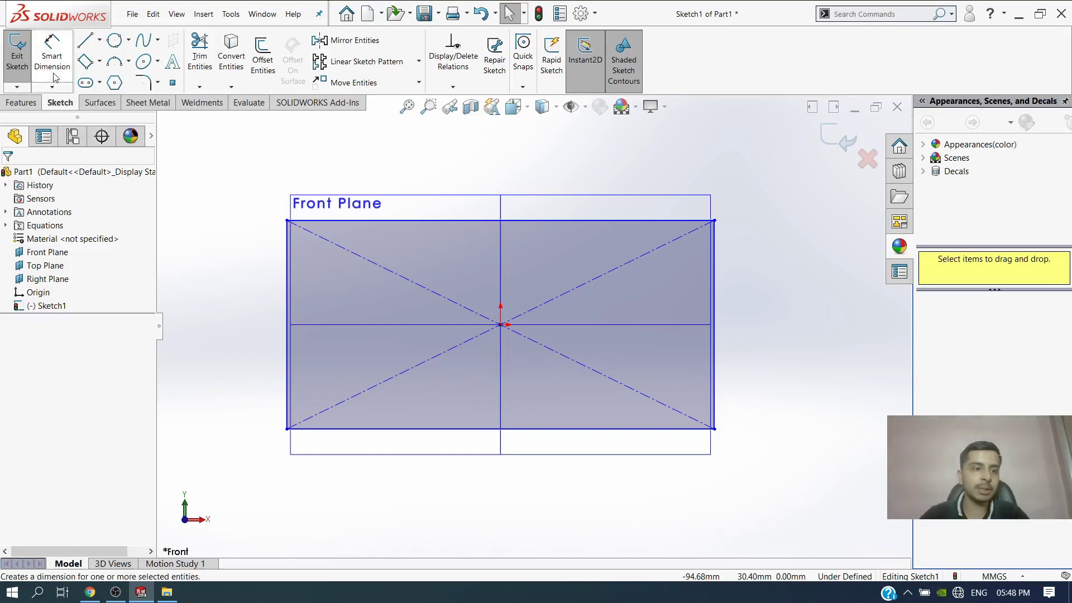
Dimension the rectangle 180 wide on the top edge and 90 tall on the left edge.
click(52, 59)
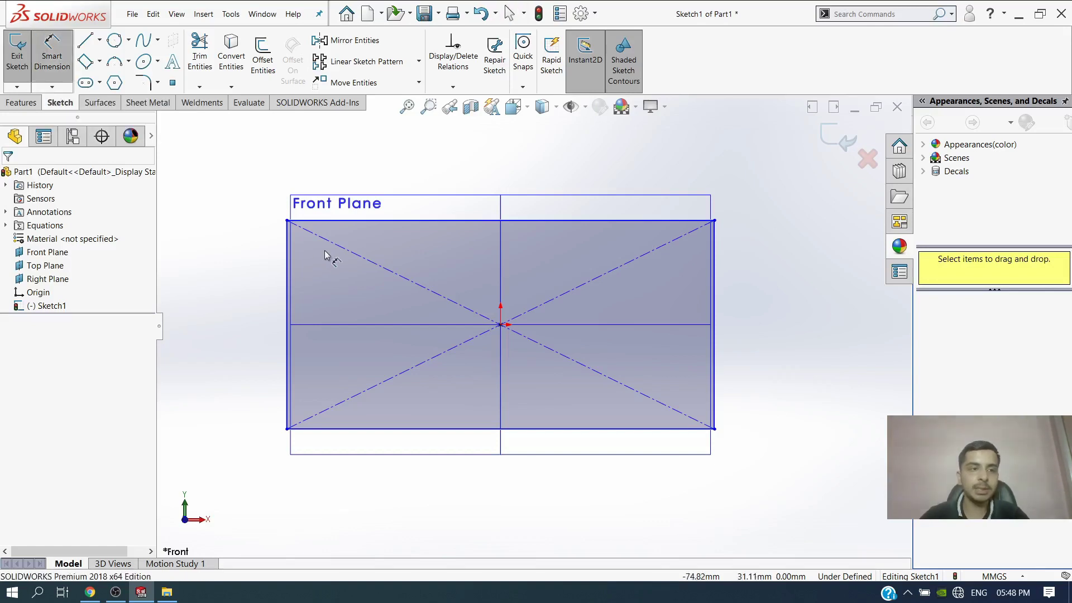
click(347, 223)
click(436, 150)
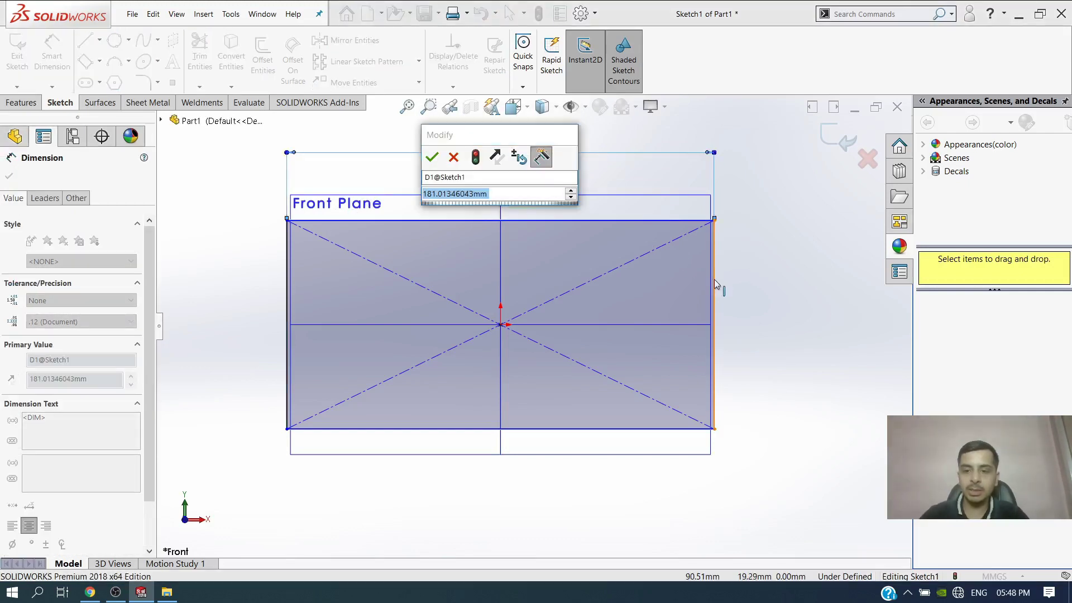
click(714, 296)
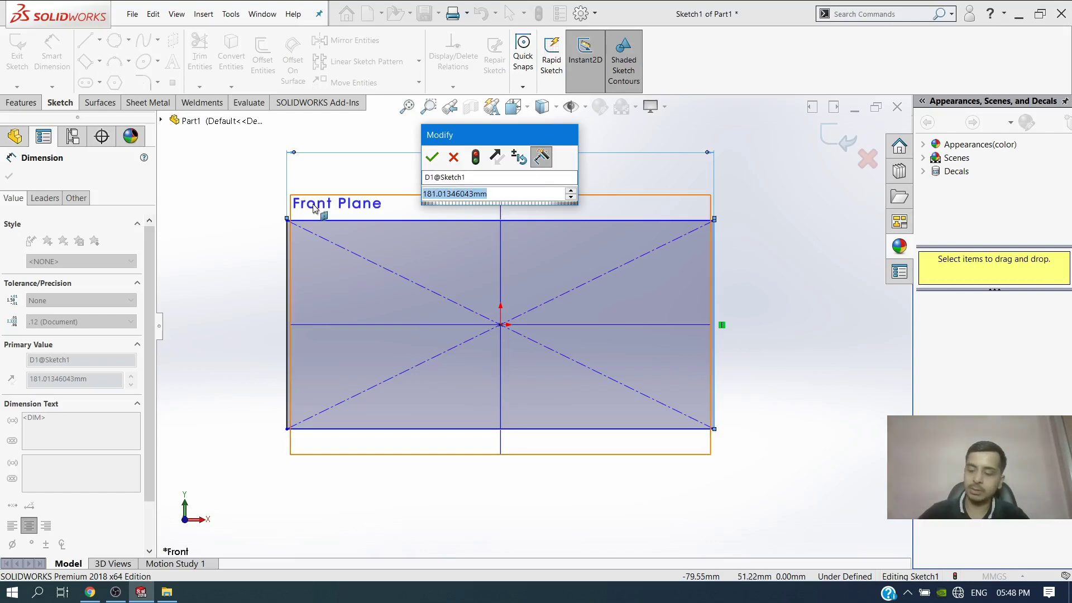
text(180)
key(Return)
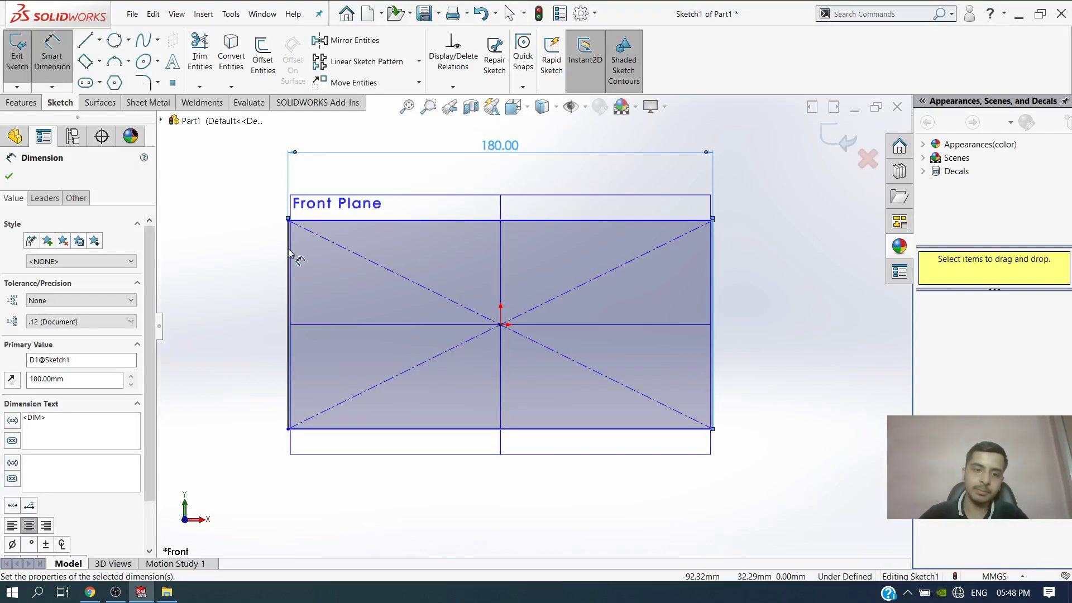
click(288, 253)
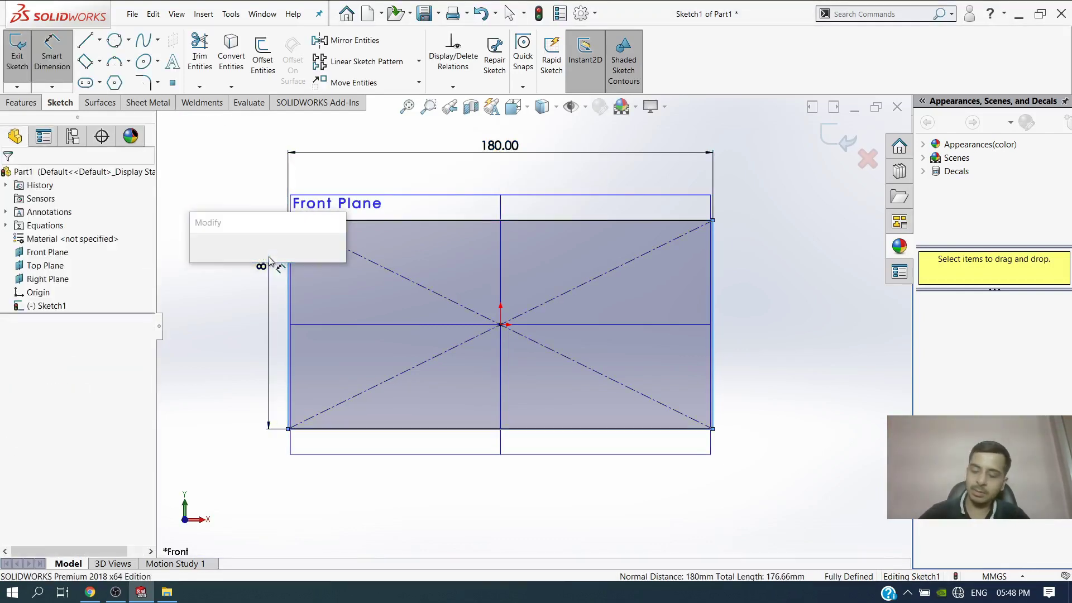
text(90)
key(Return)
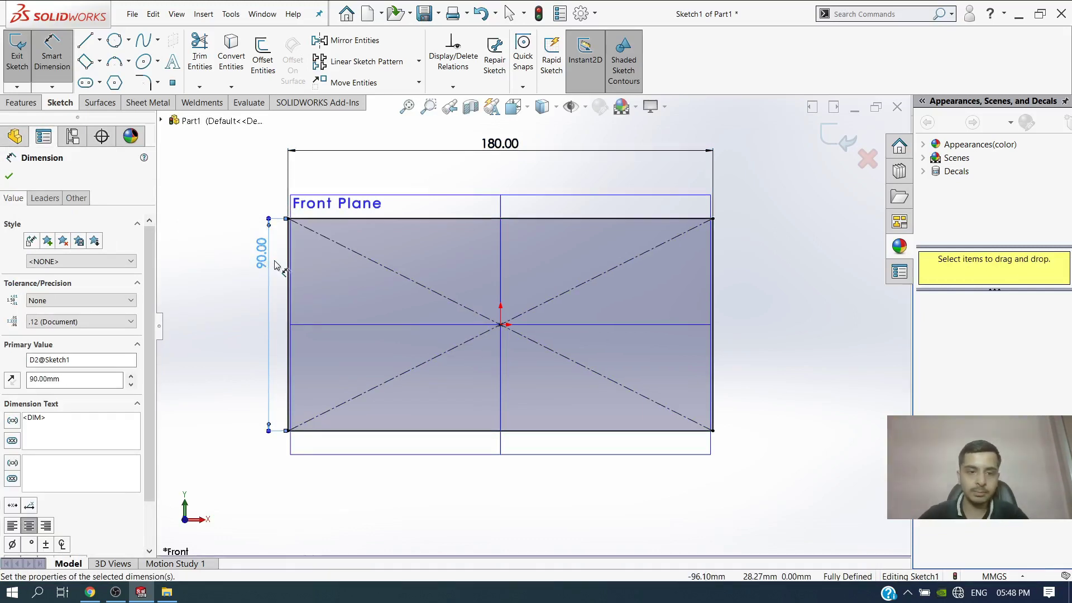
key(Escape)
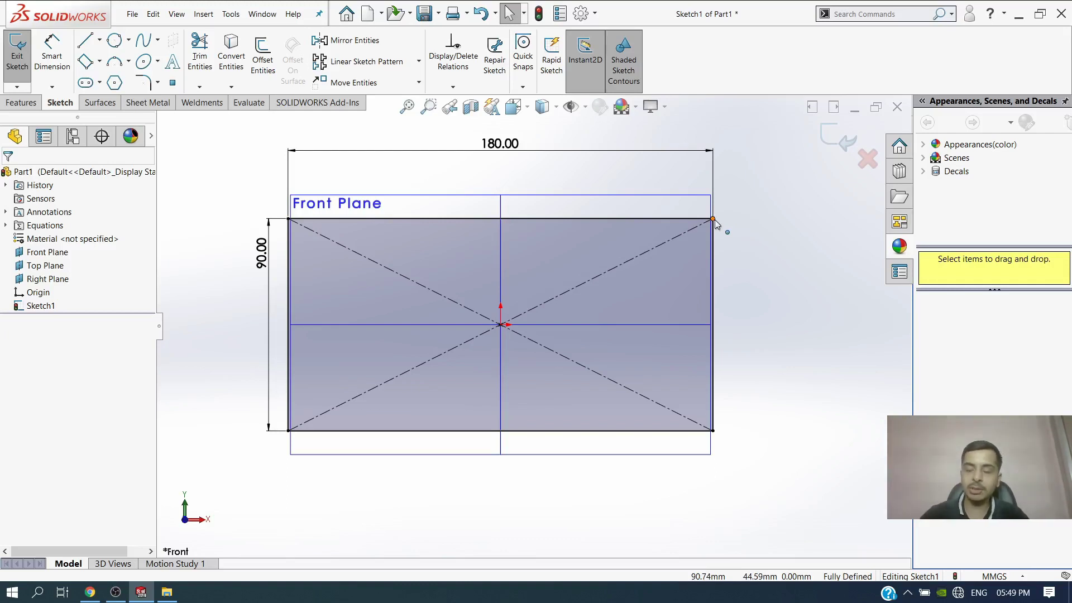
Dimension the bottom edge, then cancel the redundant driven dimension.
click(52, 56)
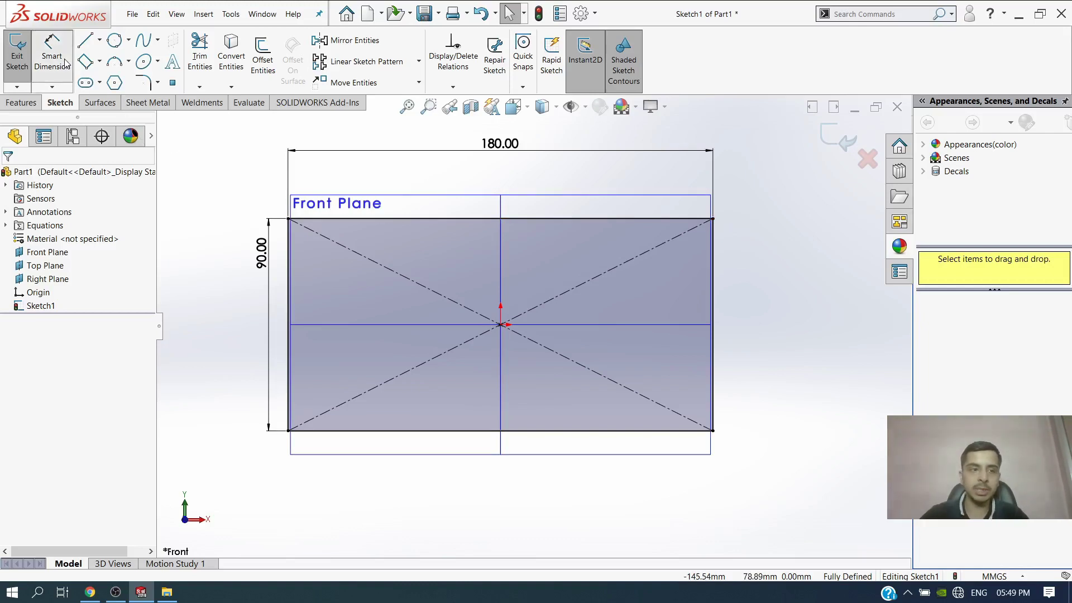
click(576, 432)
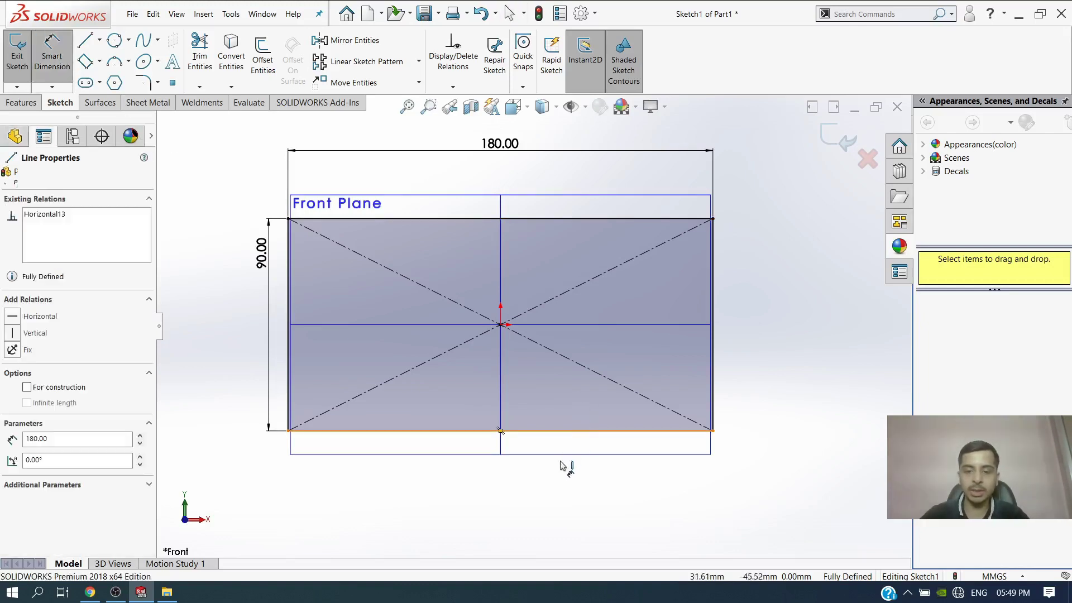
click(554, 472)
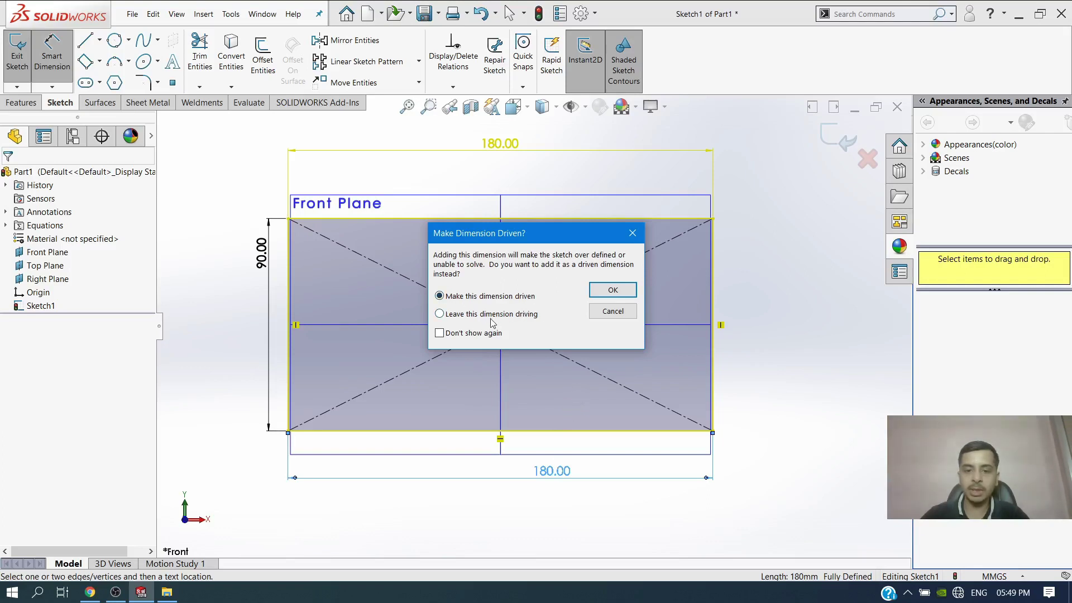
click(614, 310)
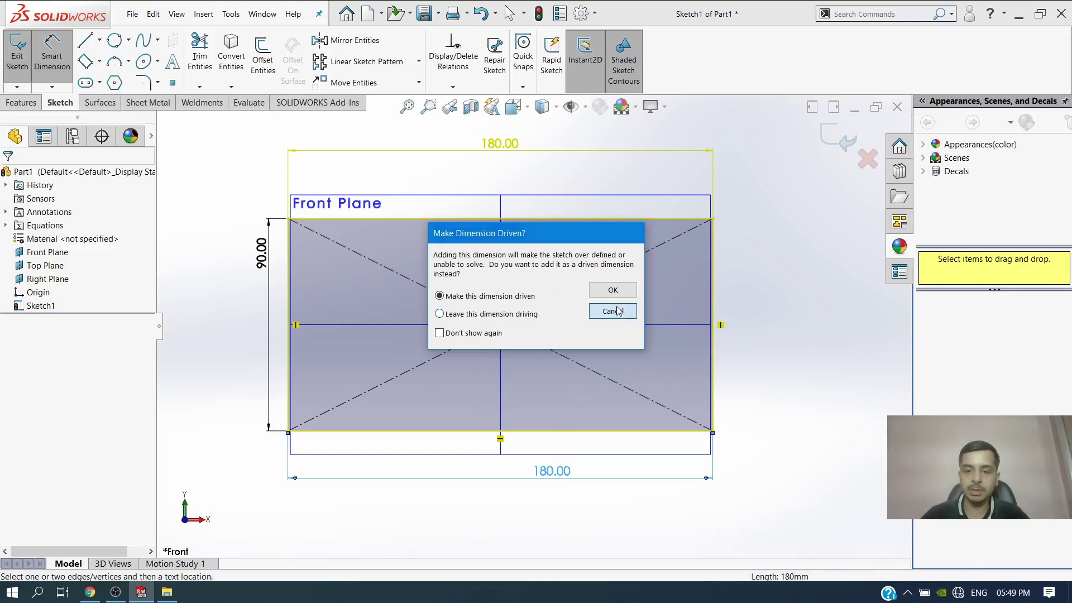
key(Escape)
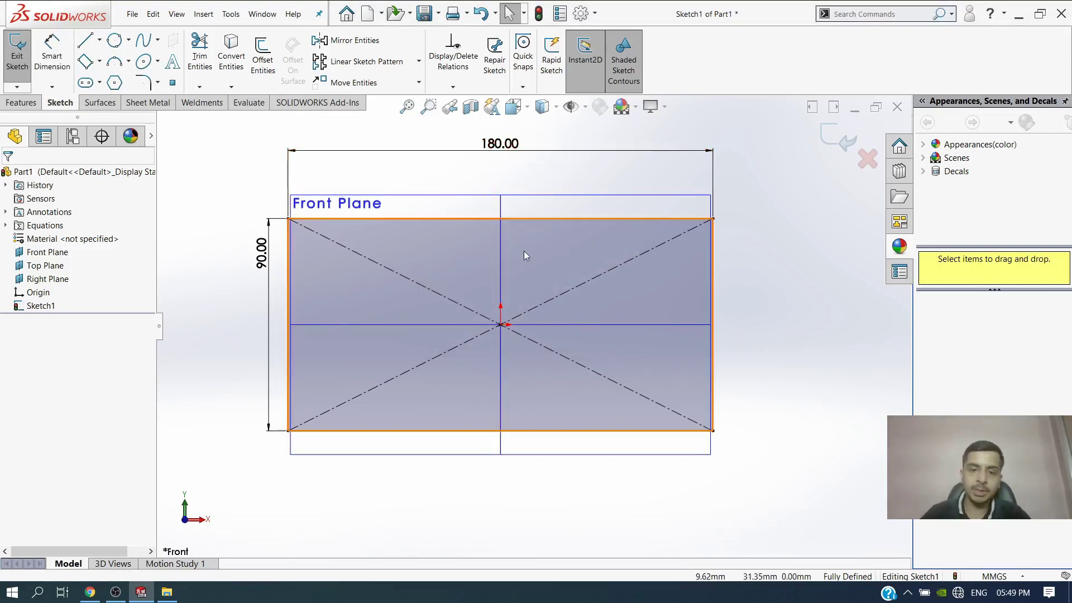
click(442, 63)
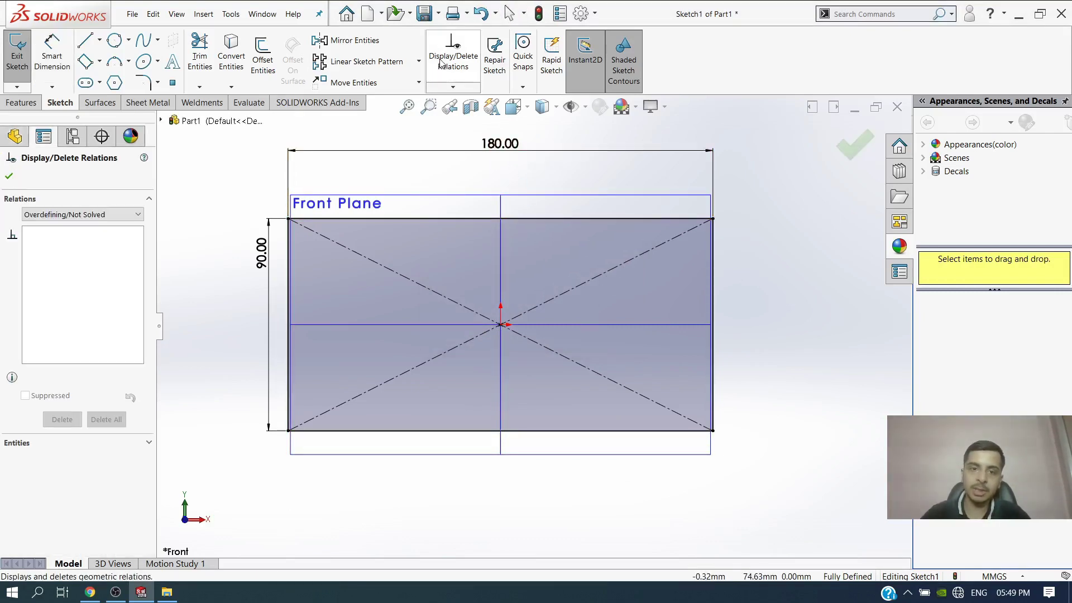
click(112, 214)
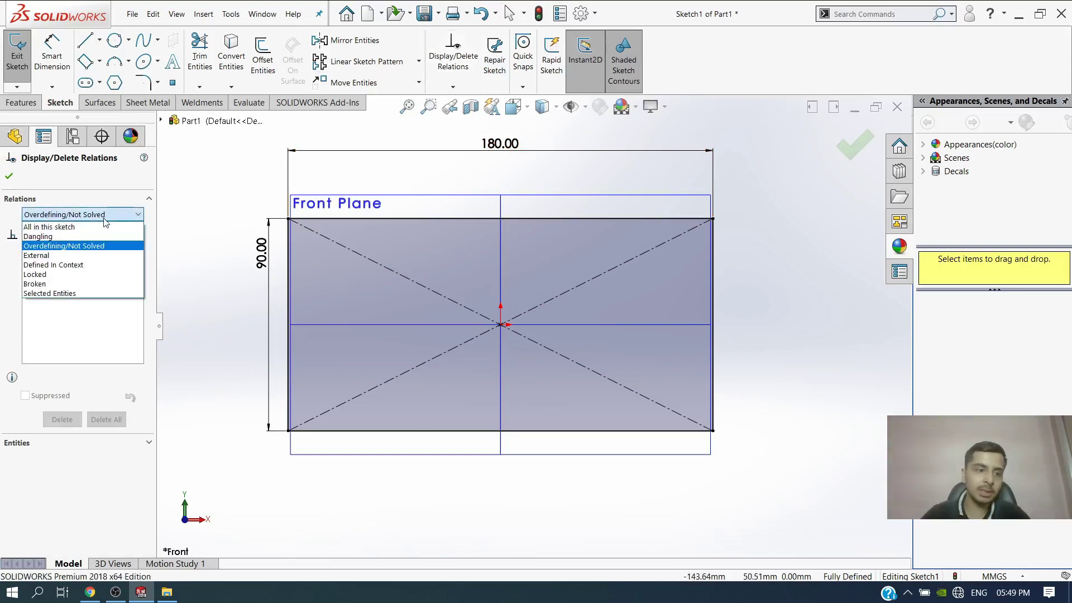
click(95, 227)
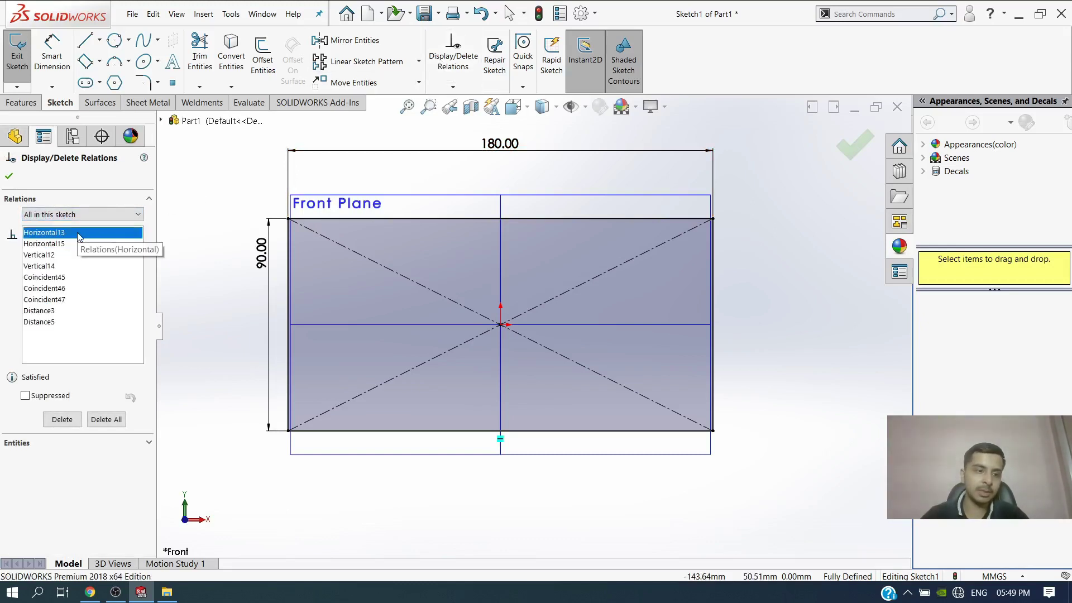
click(68, 233)
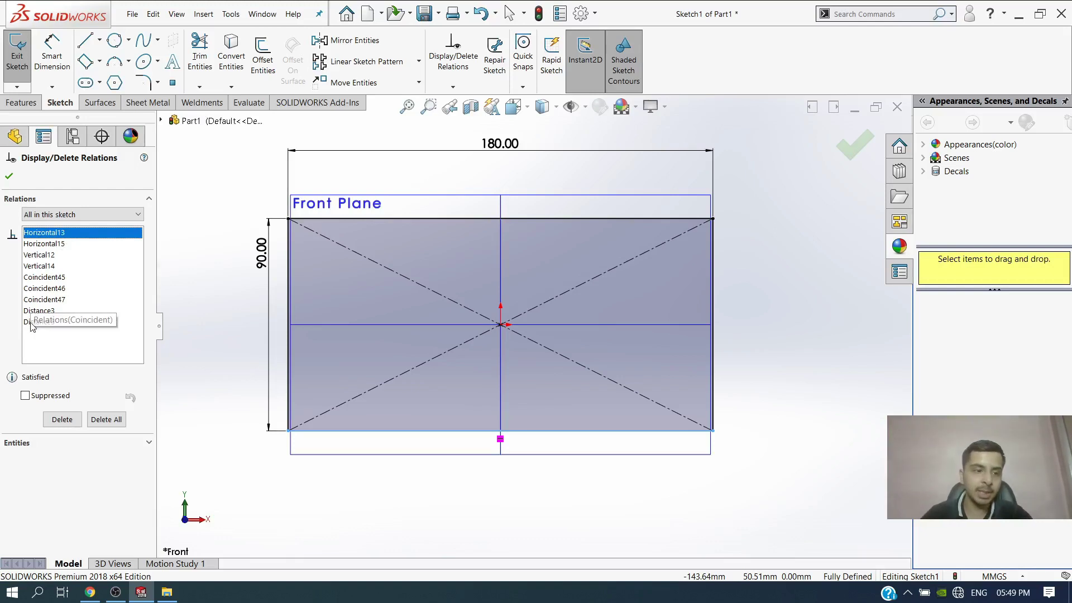
click(43, 300)
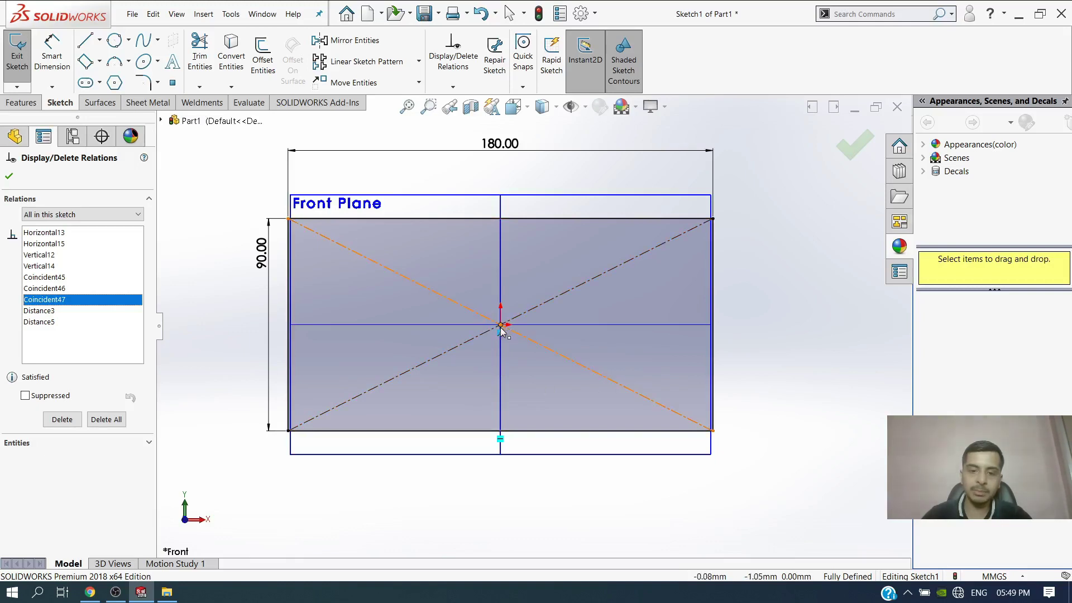
click(9, 176)
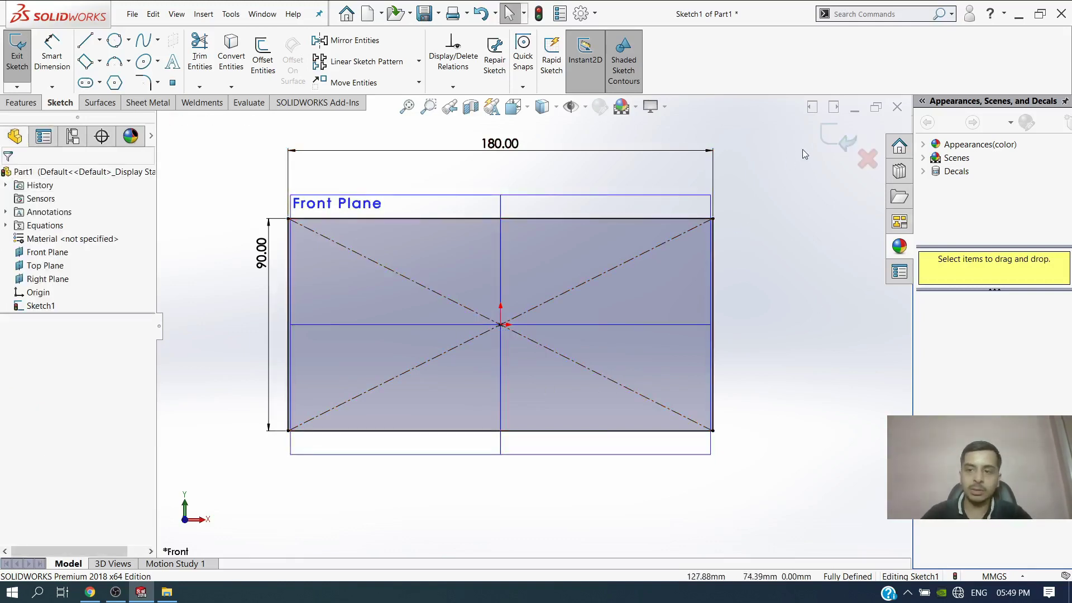
click(49, 88)
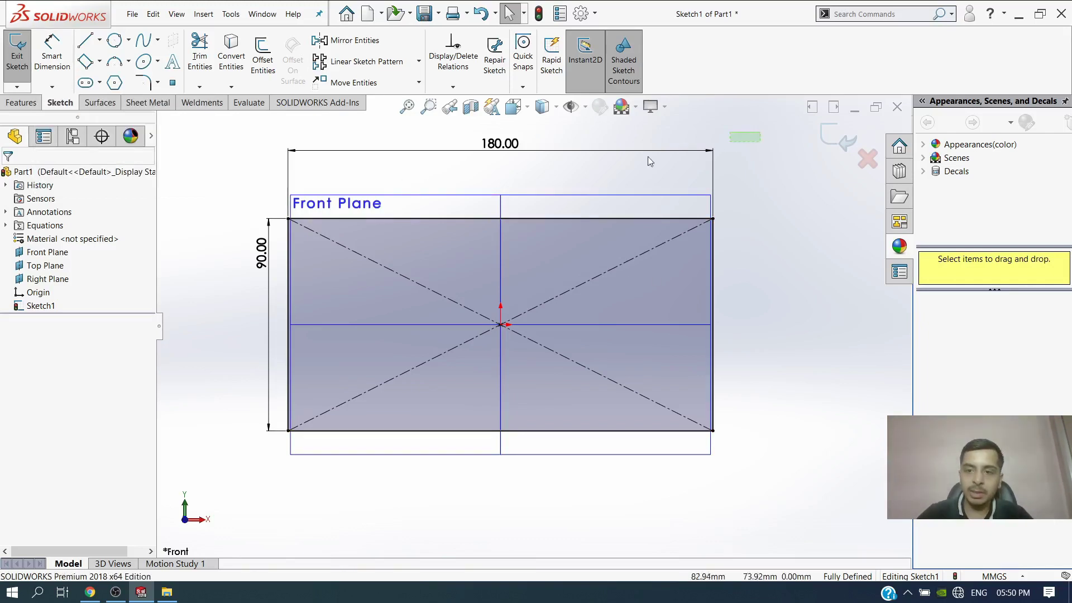
Delete the 180.00 width and 90.00 height dimensions.
drag(761, 133, 351, 171)
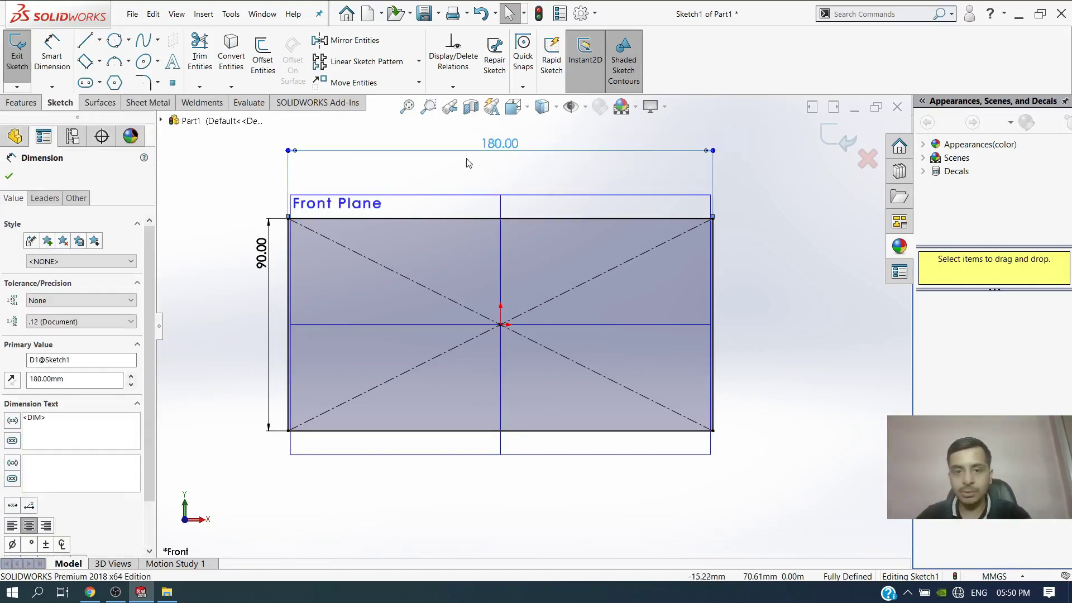
key(Delete)
drag(271, 176, 232, 282)
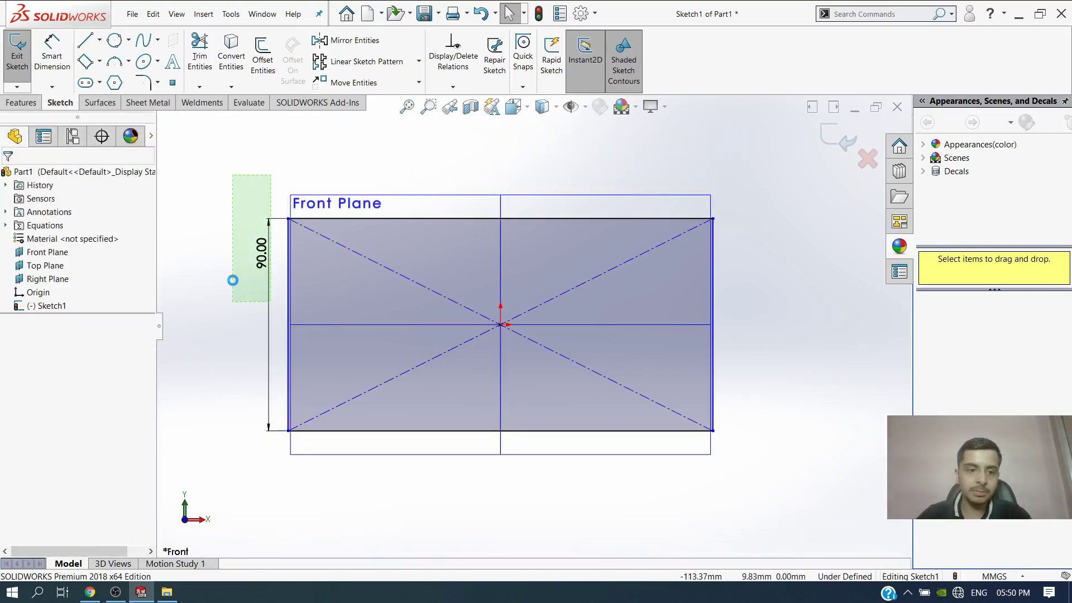
key(Delete)
Start a horizontal ordinate dimension with its 0 base at the rectangle's right edge.
click(52, 87)
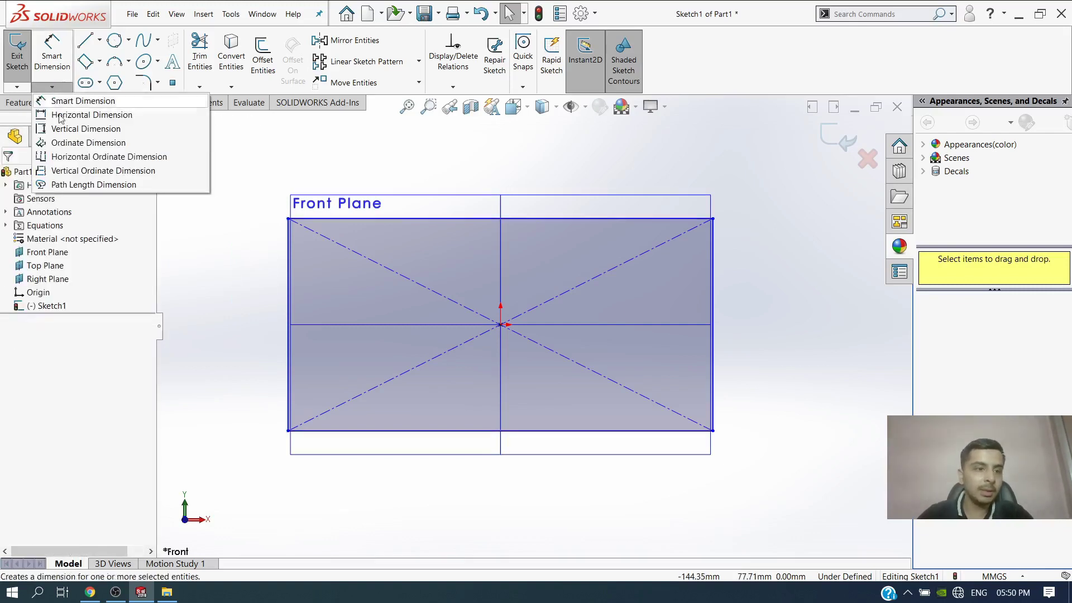
click(63, 157)
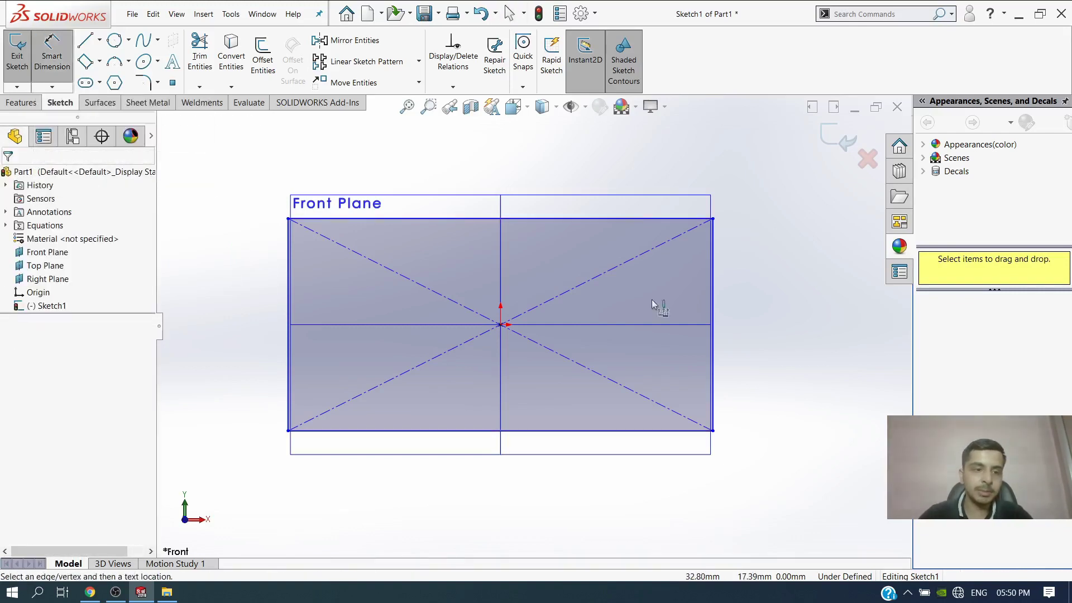
click(716, 264)
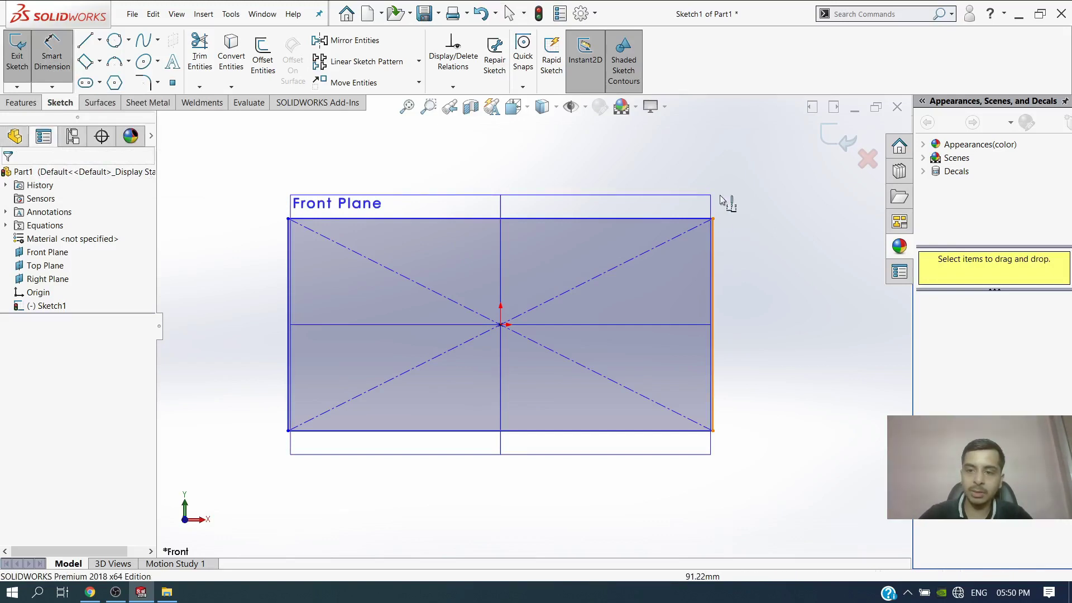
click(724, 125)
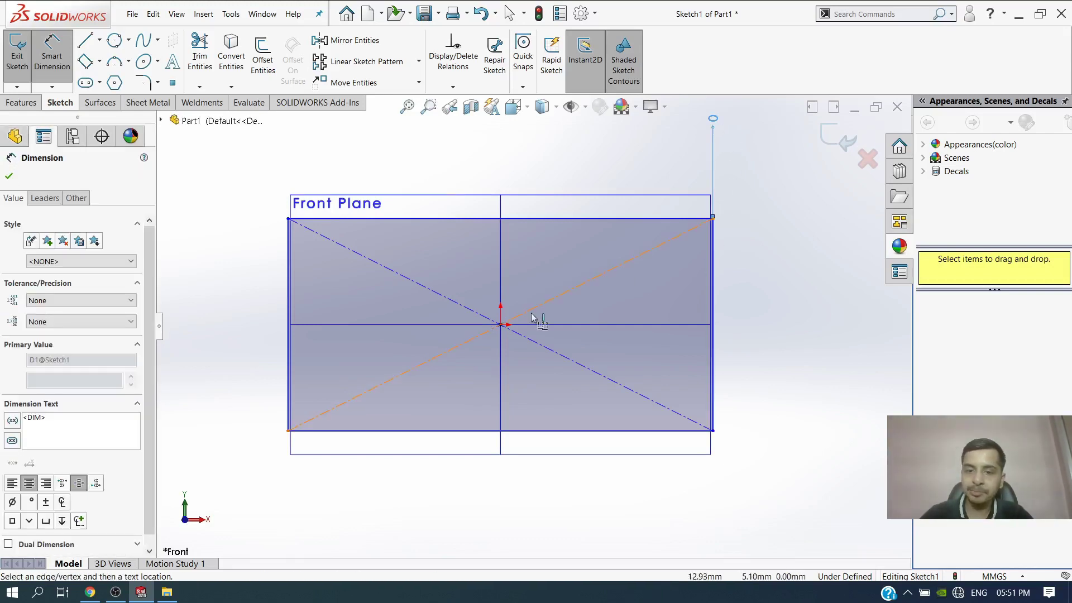
Add horizontal ordinates of 90.00 at the origin and 180.00 at the left edge.
click(501, 326)
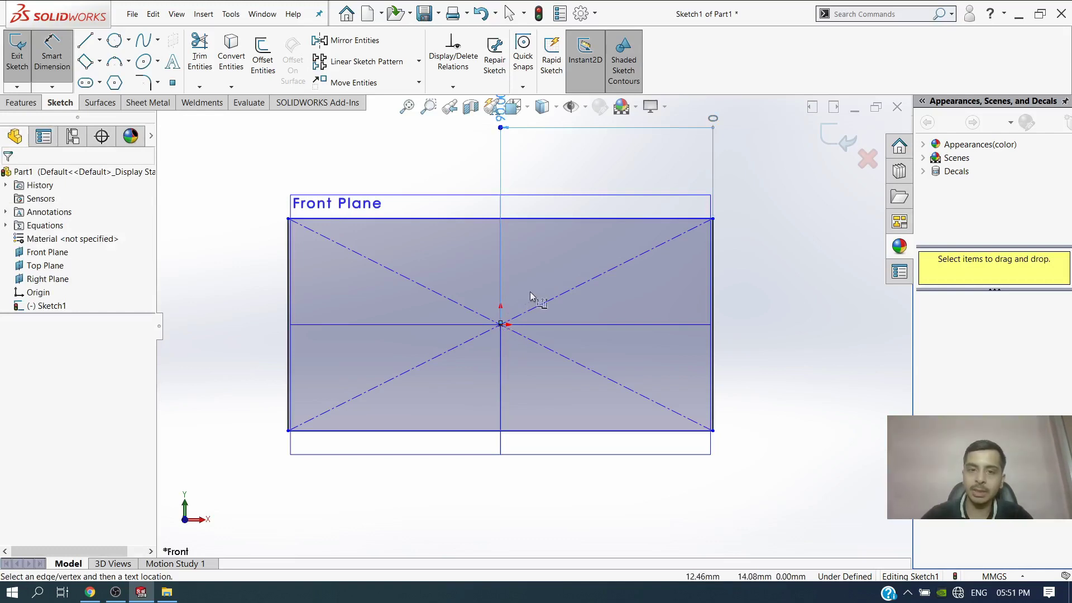
scroll(531, 292, down, 2)
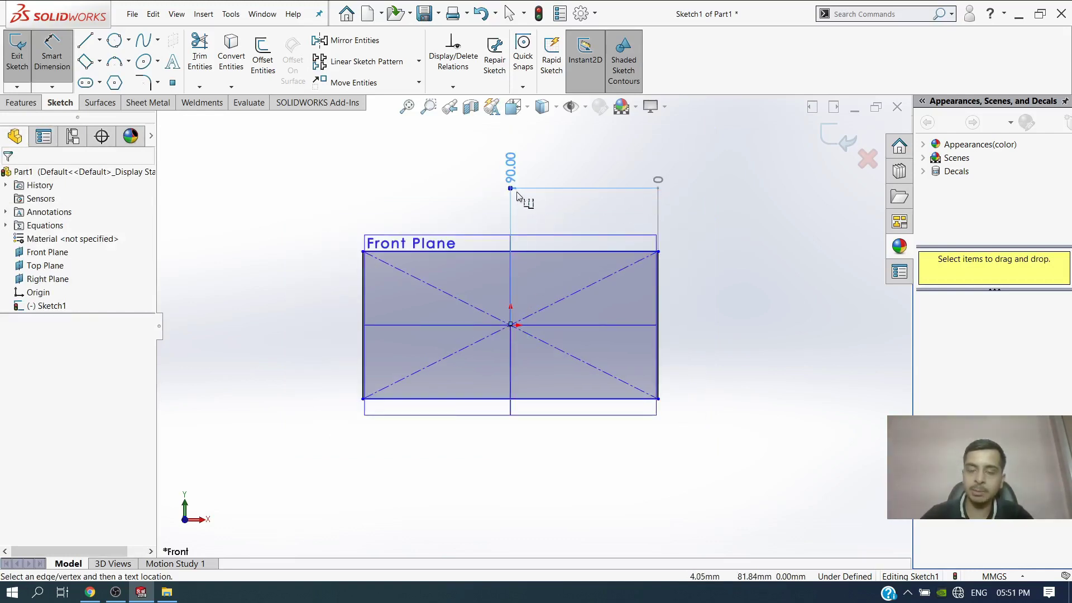
click(362, 269)
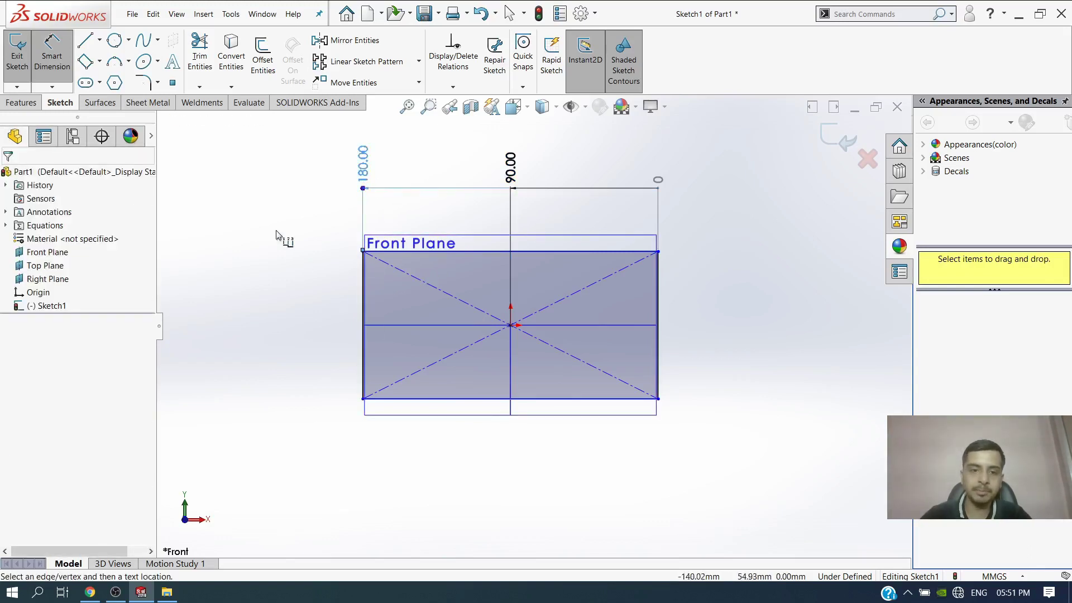
Add vertical ordinates 0, 45.00 and 90.00 from the bottom edge, then delete them.
click(52, 86)
click(81, 171)
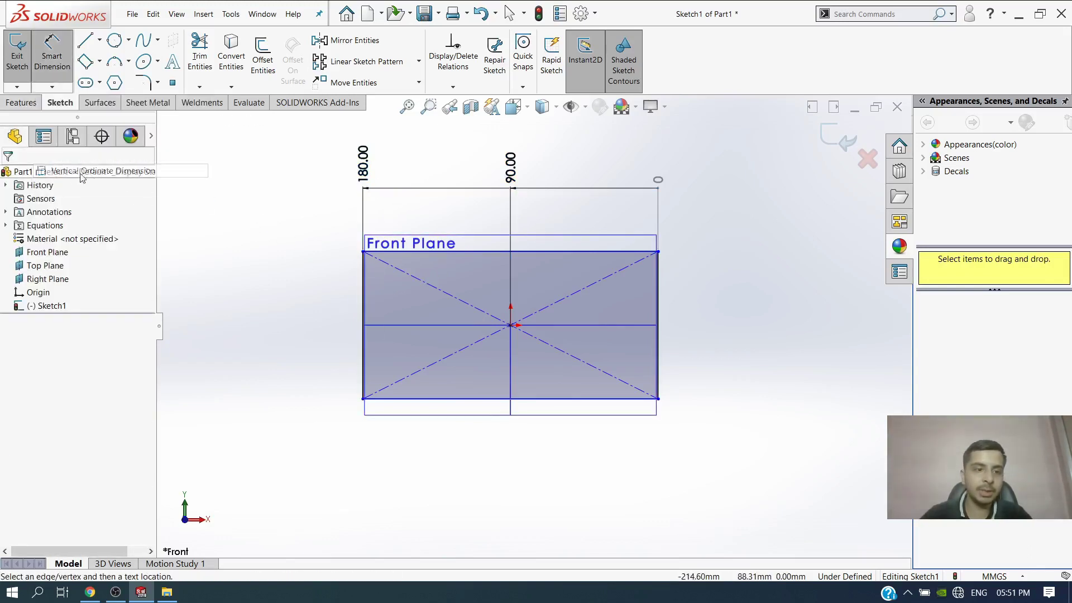
click(394, 403)
click(286, 398)
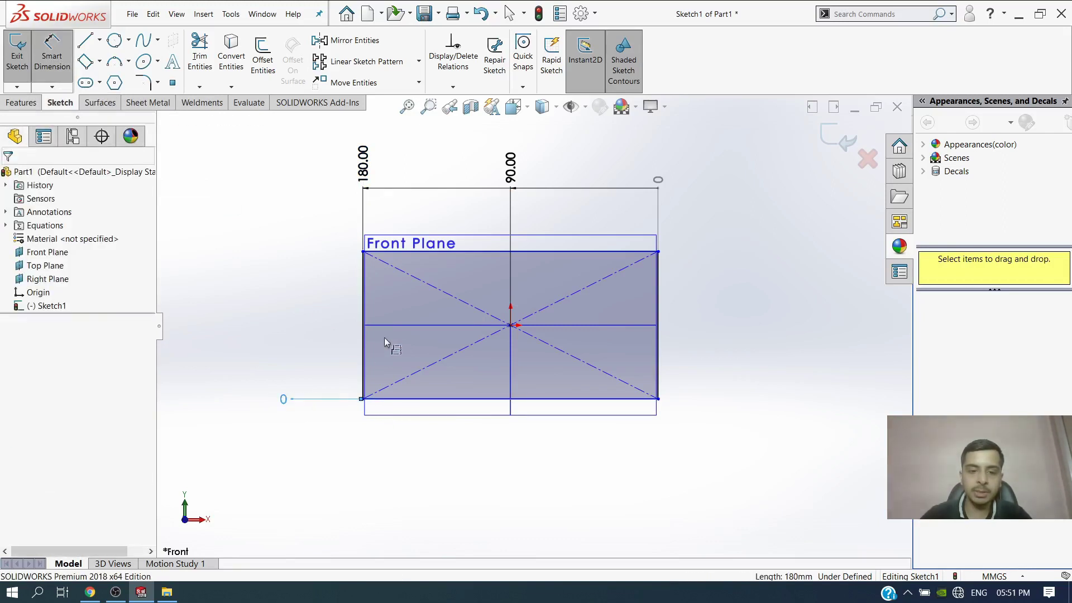
click(511, 325)
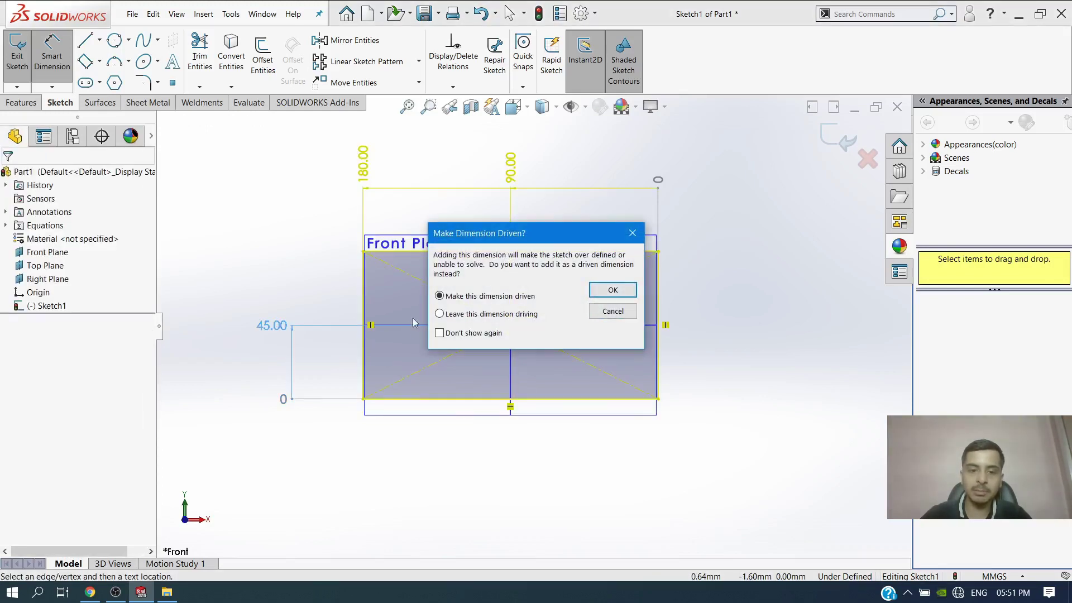
click(594, 291)
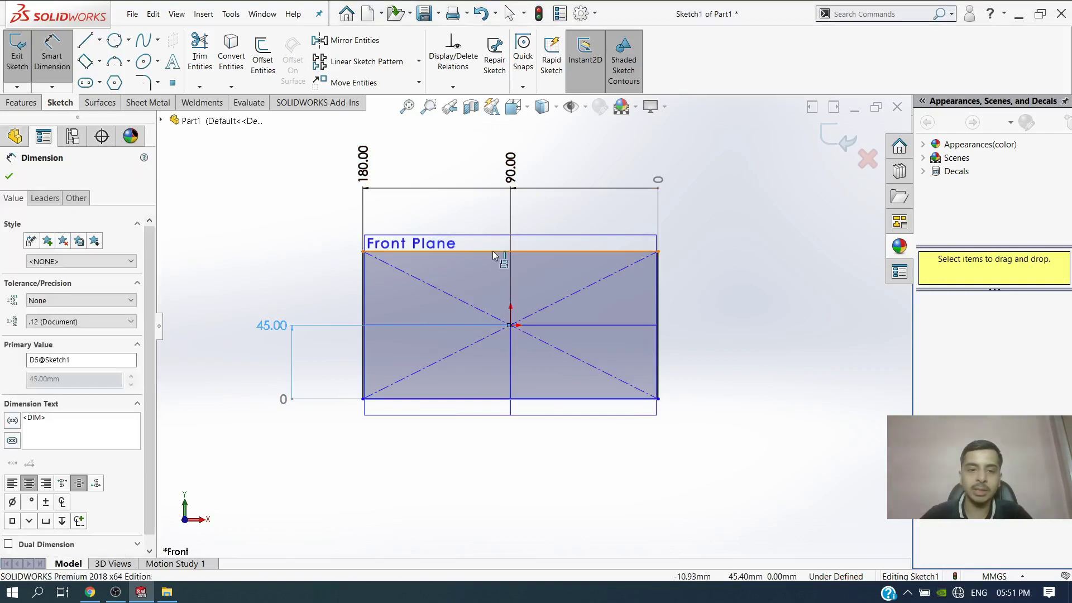
click(492, 250)
click(595, 292)
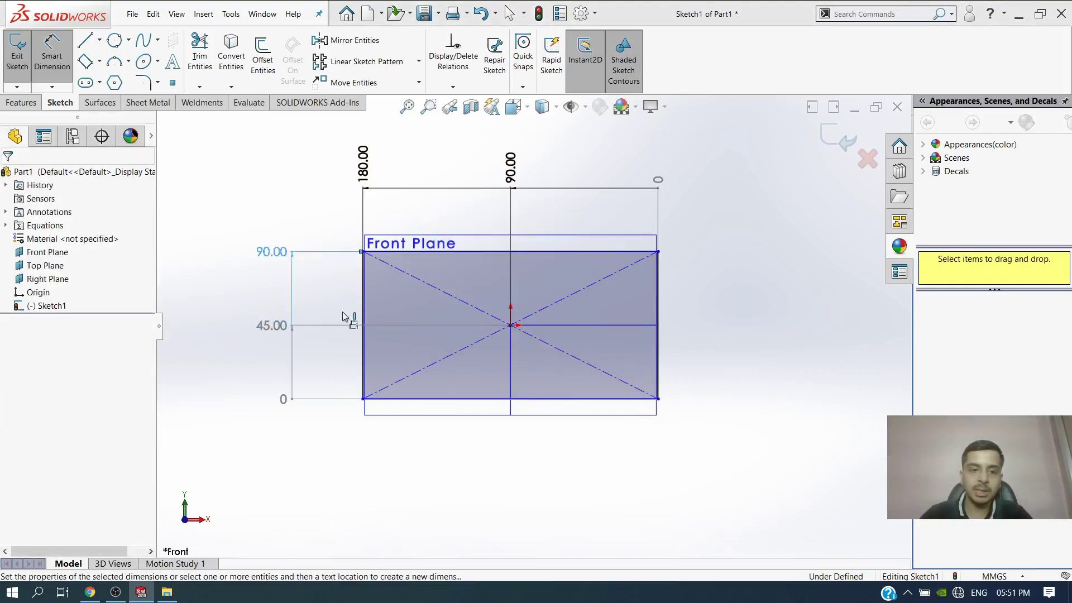
key(Escape)
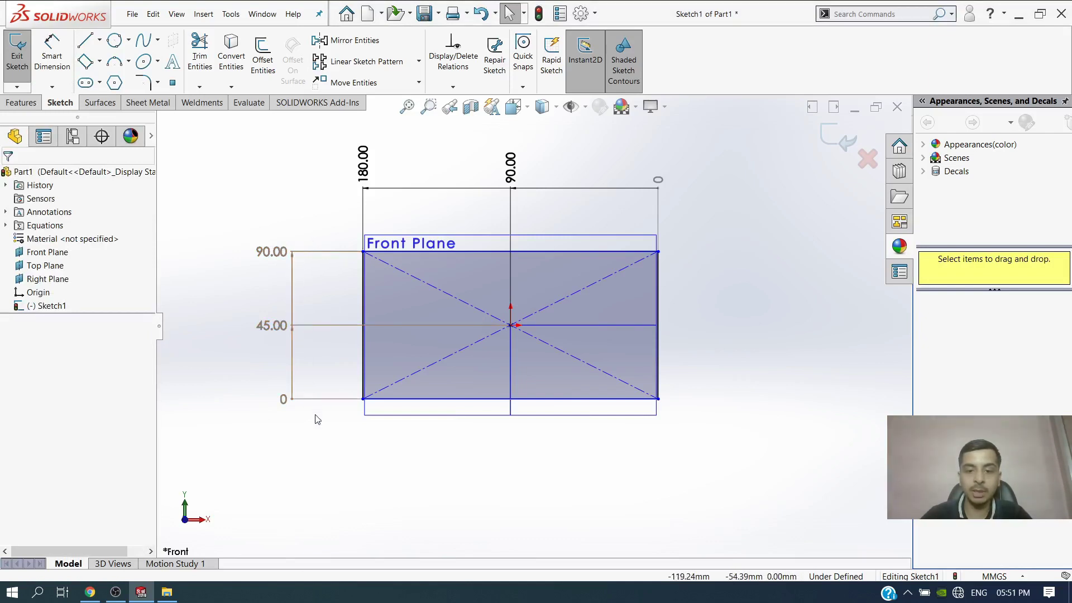
drag(314, 416, 265, 217)
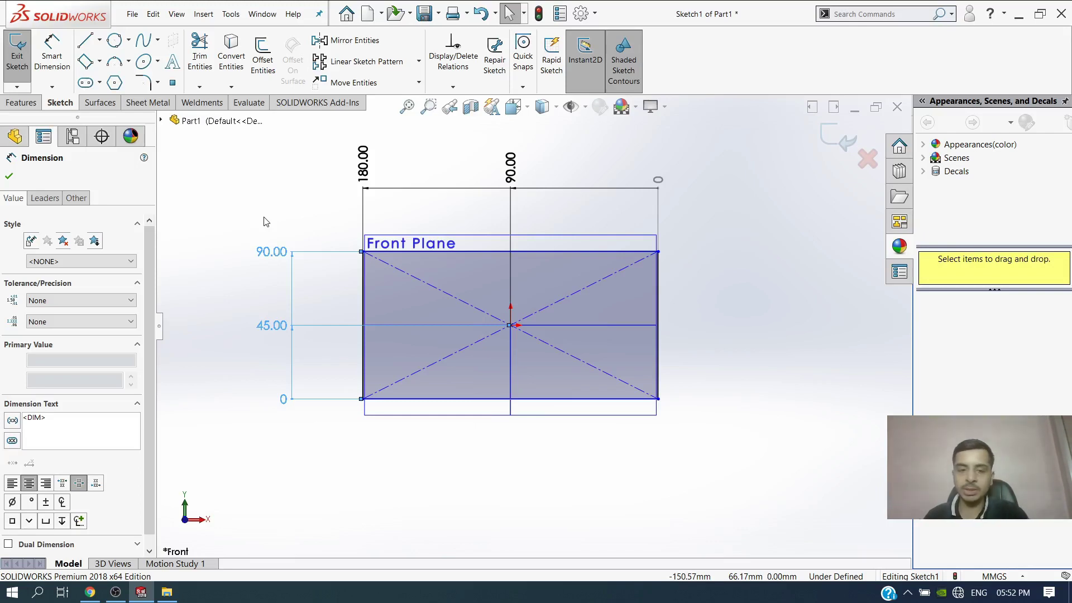
key(Delete)
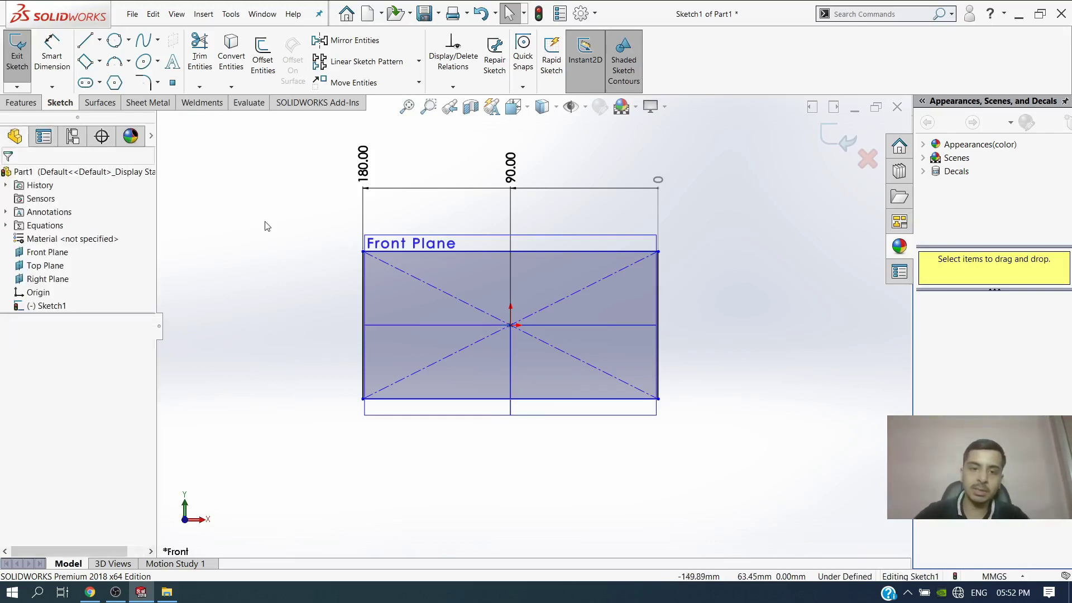
Delete the horizontal ordinates, then add and undo ordinates 0 and 90.00 from the right edge.
drag(718, 144, 336, 226)
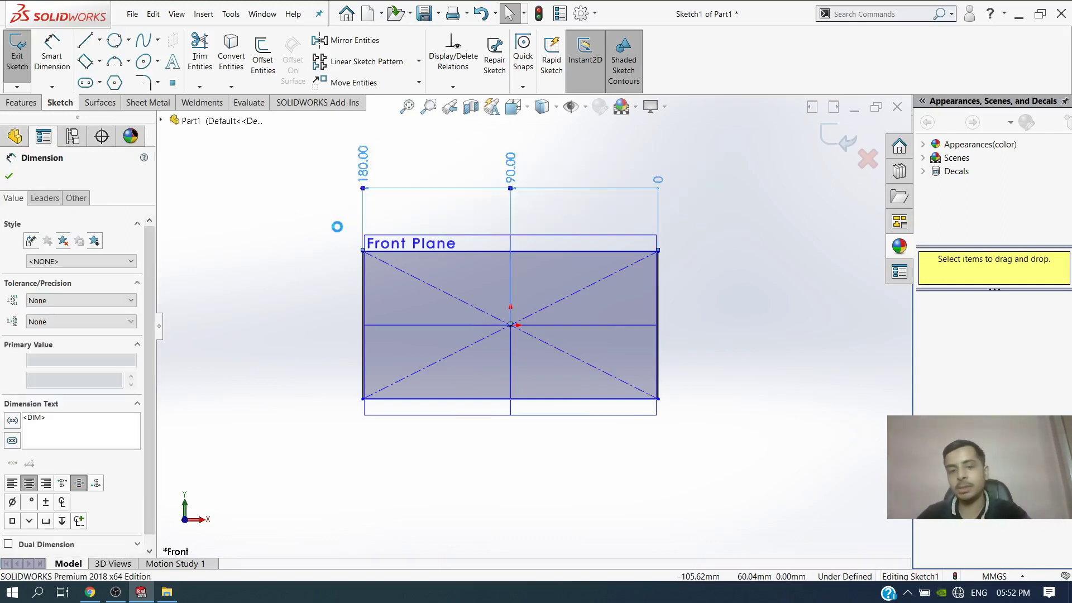
key(Delete)
click(52, 86)
click(123, 143)
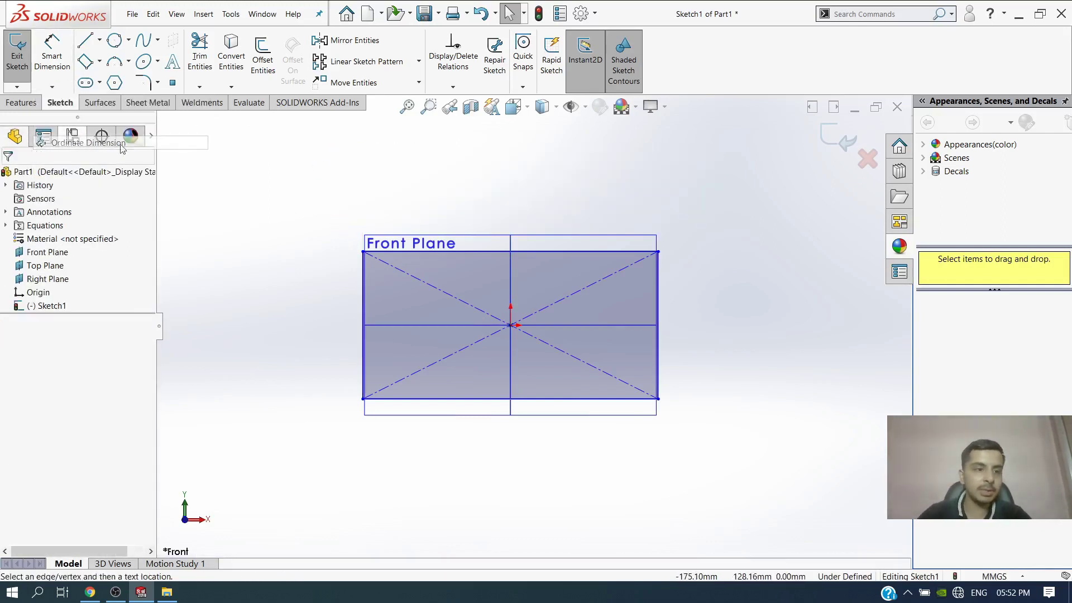
click(660, 268)
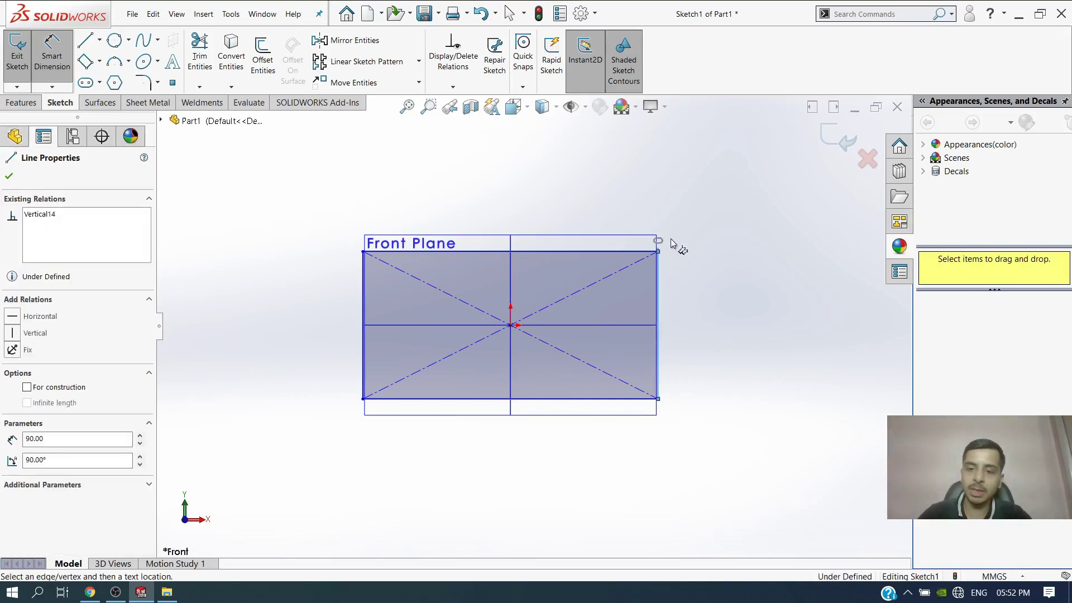
click(674, 156)
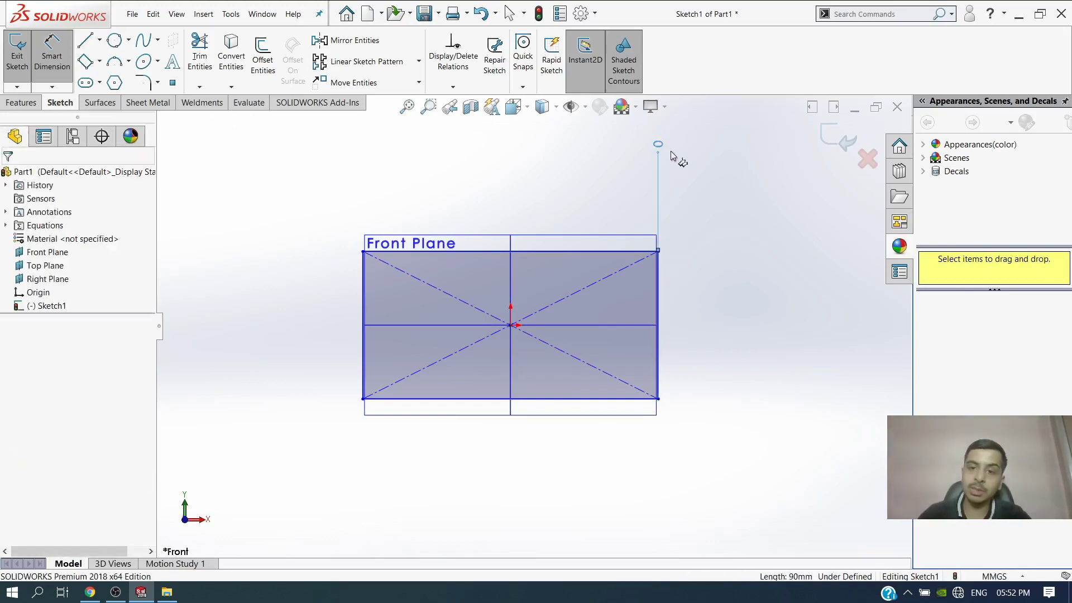
click(512, 325)
key(Escape)
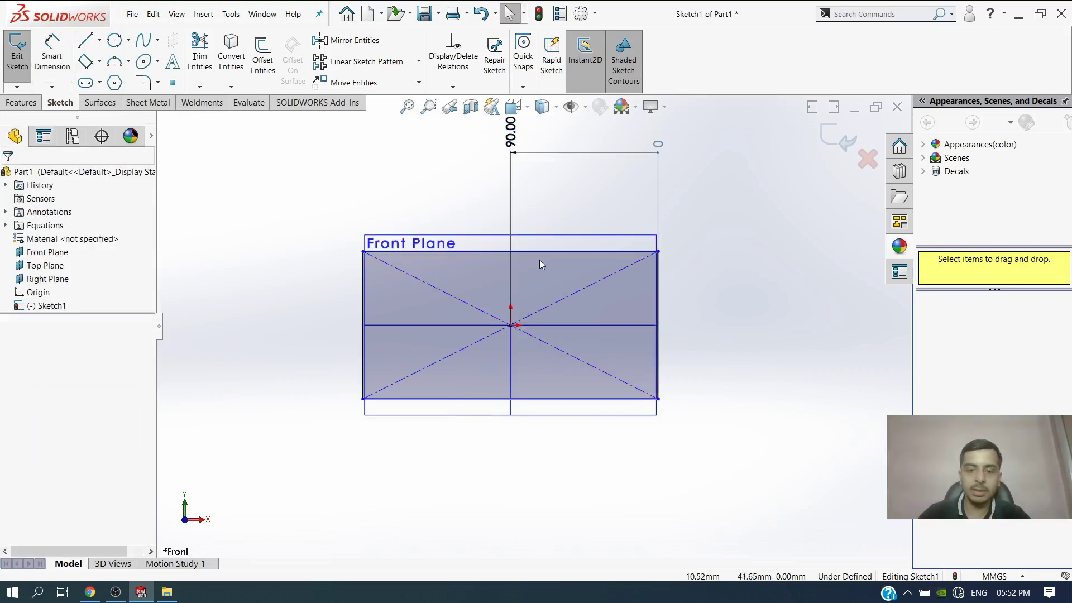
key(ctrl+z)
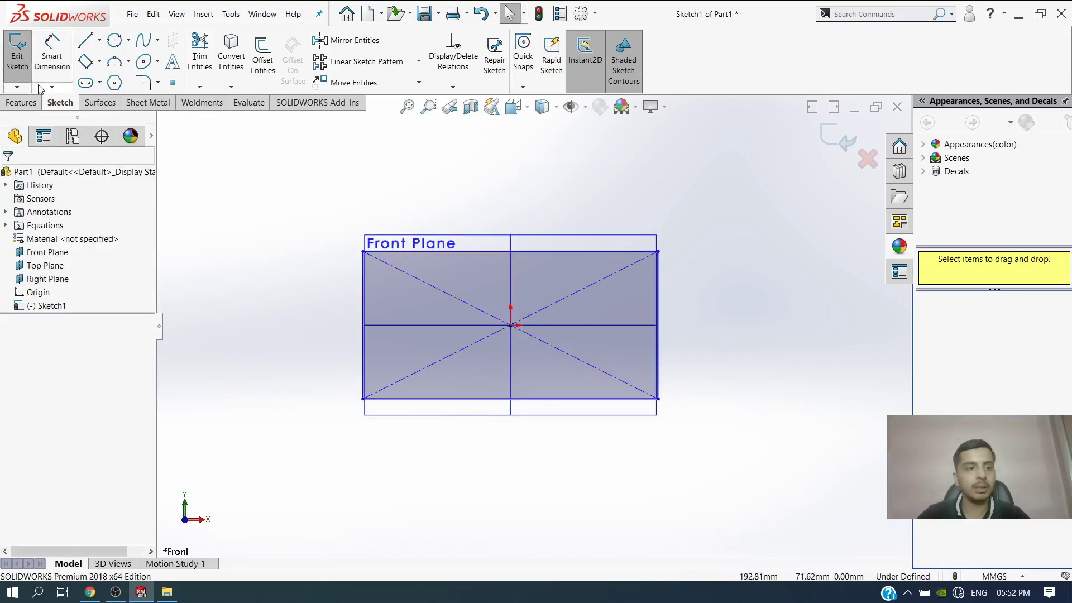
Add ordinates 0 and 45.00 from the top edge, then delete them.
click(52, 87)
click(81, 143)
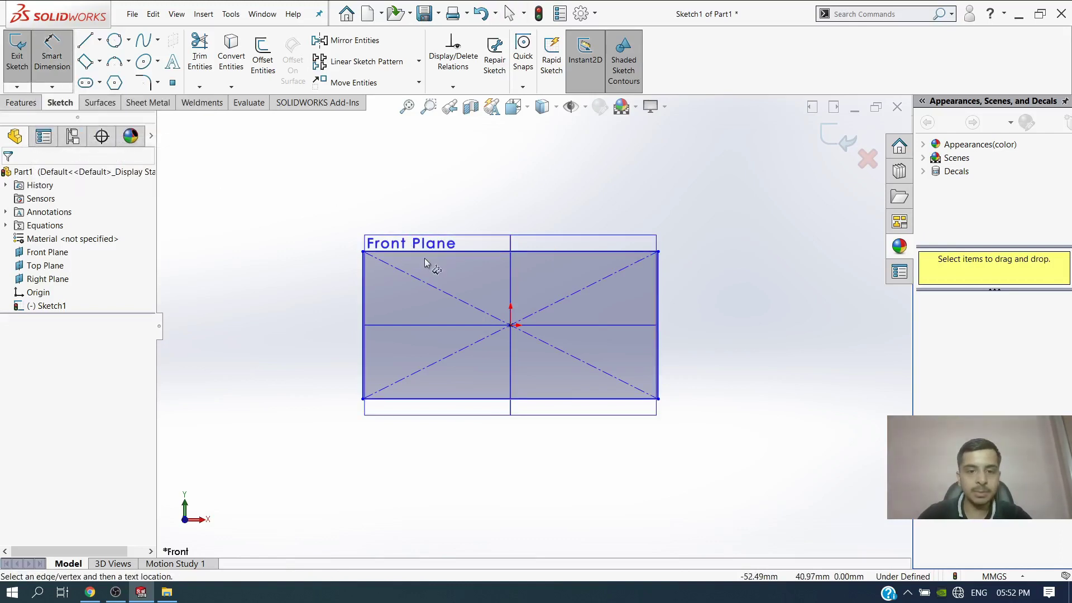
click(394, 252)
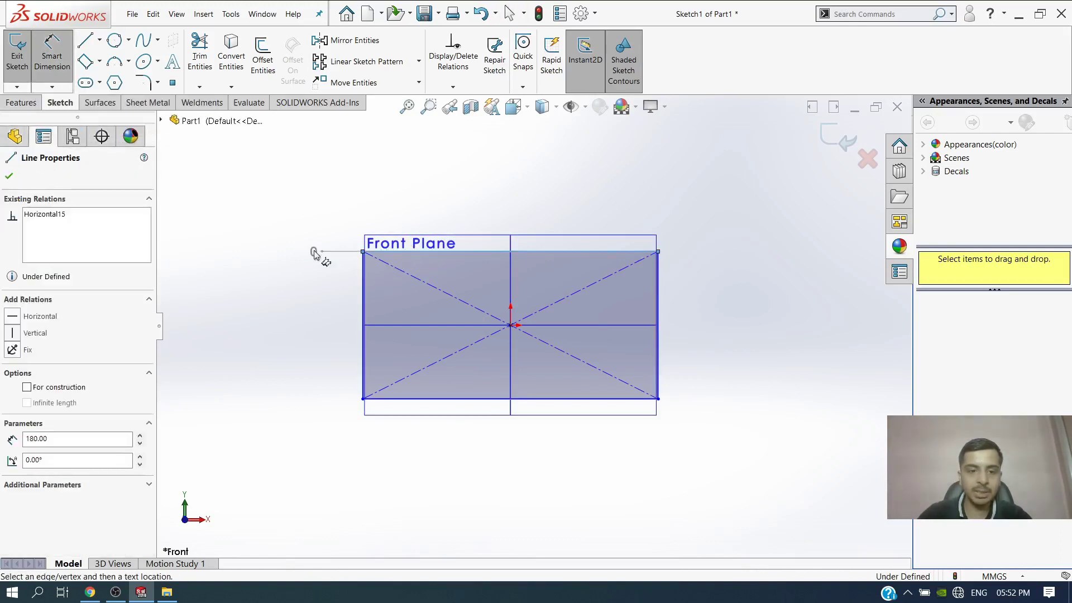
click(265, 252)
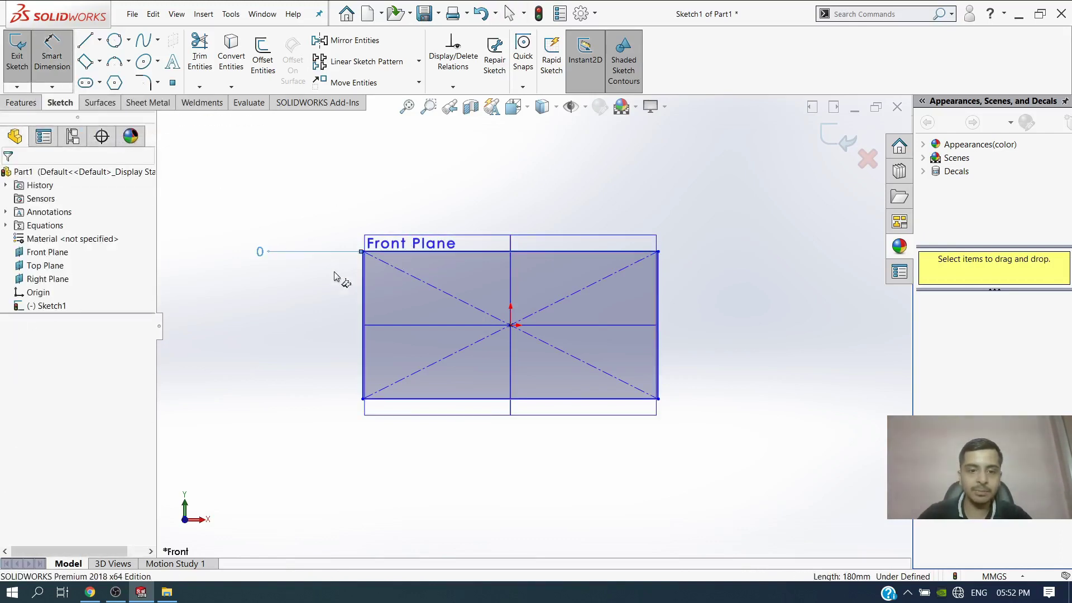
click(385, 324)
key(Escape)
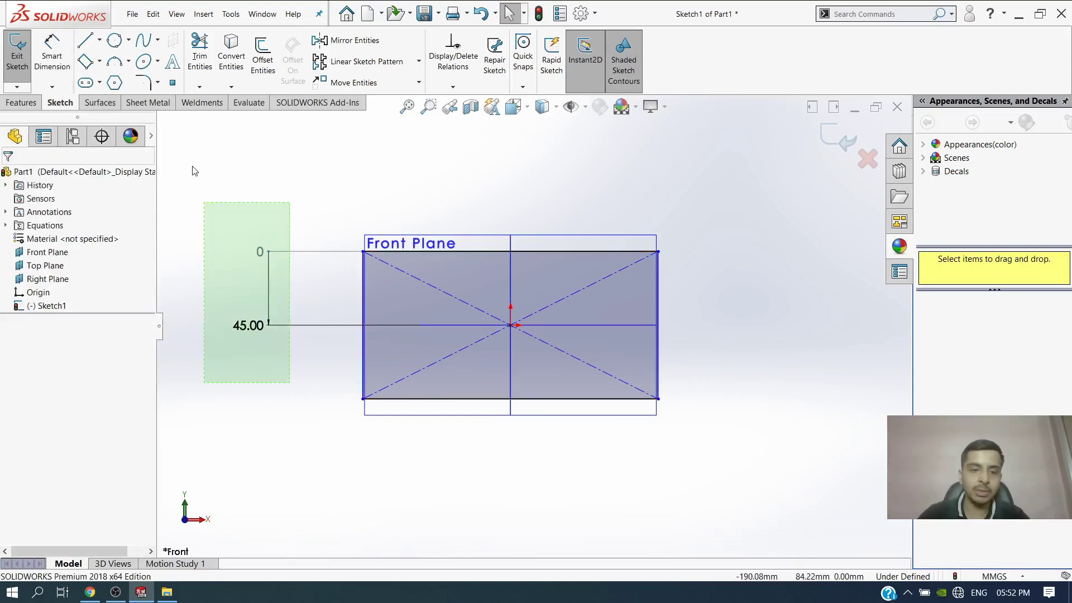
key(Delete)
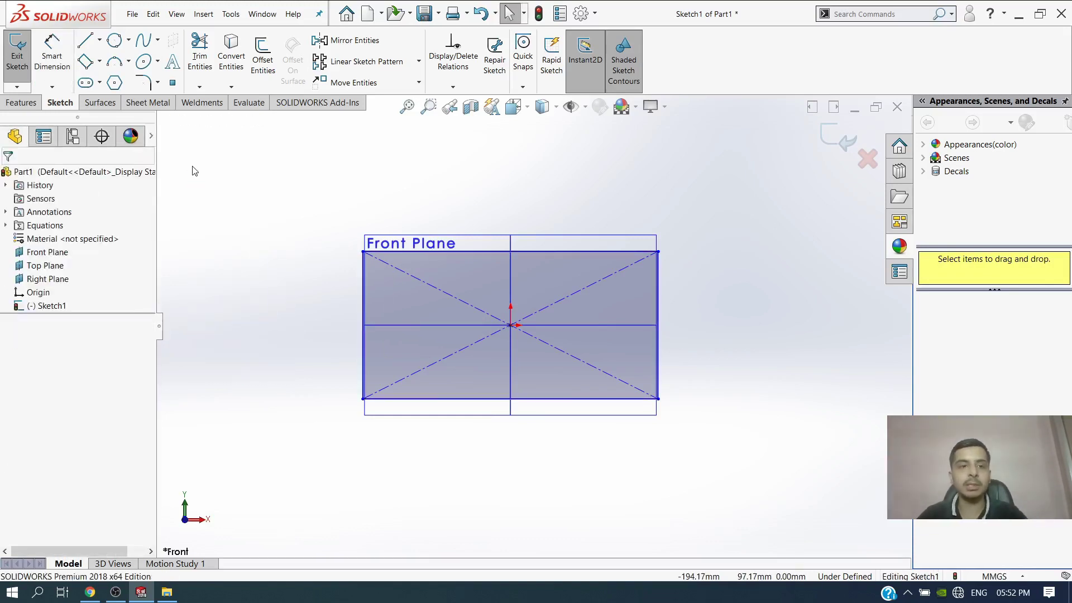